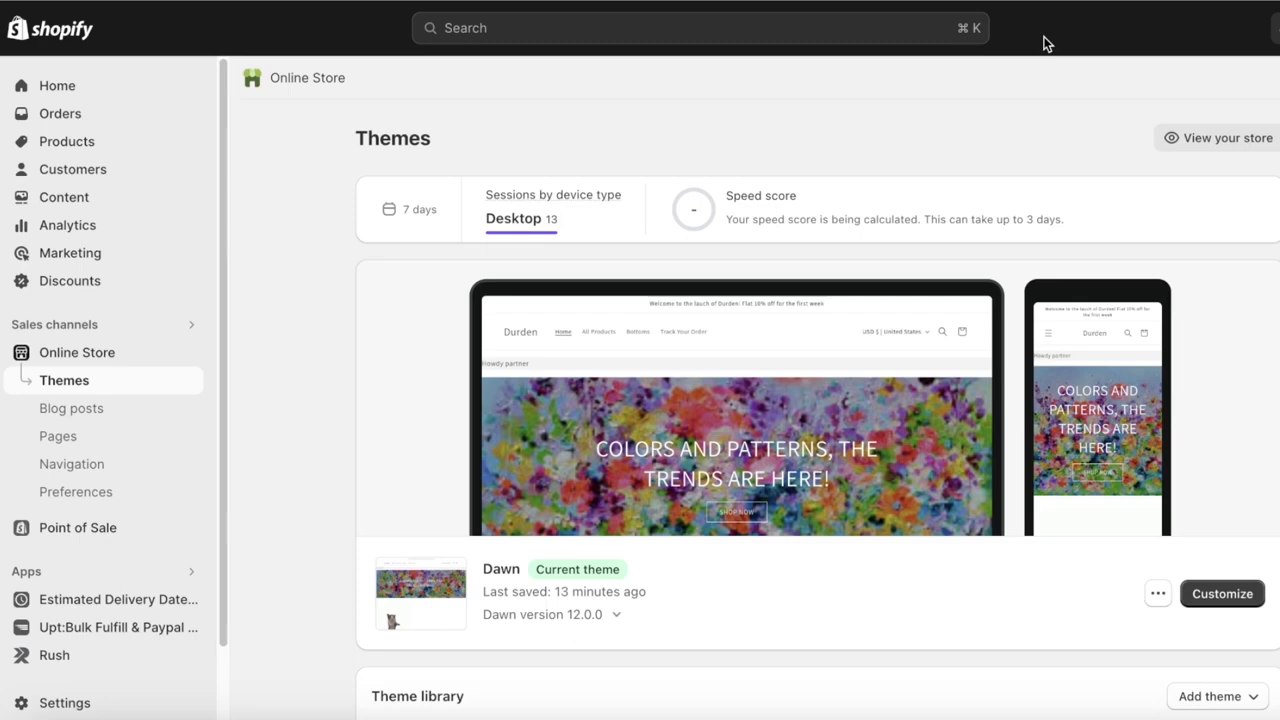
Step: Open the Shopify App Store from the store's apps and sales channels settings
{"action": "left_click", "coordinate": [38, 94]}
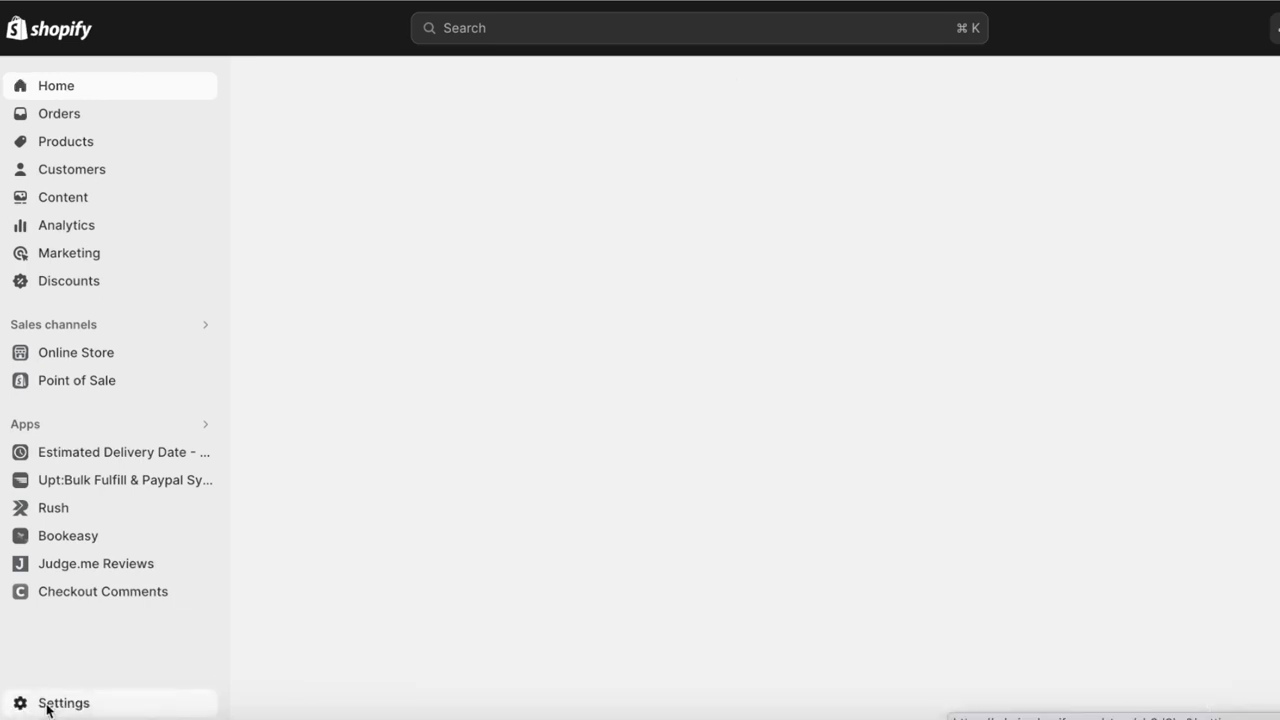
{"action": "left_click", "coordinate": [50, 705]}
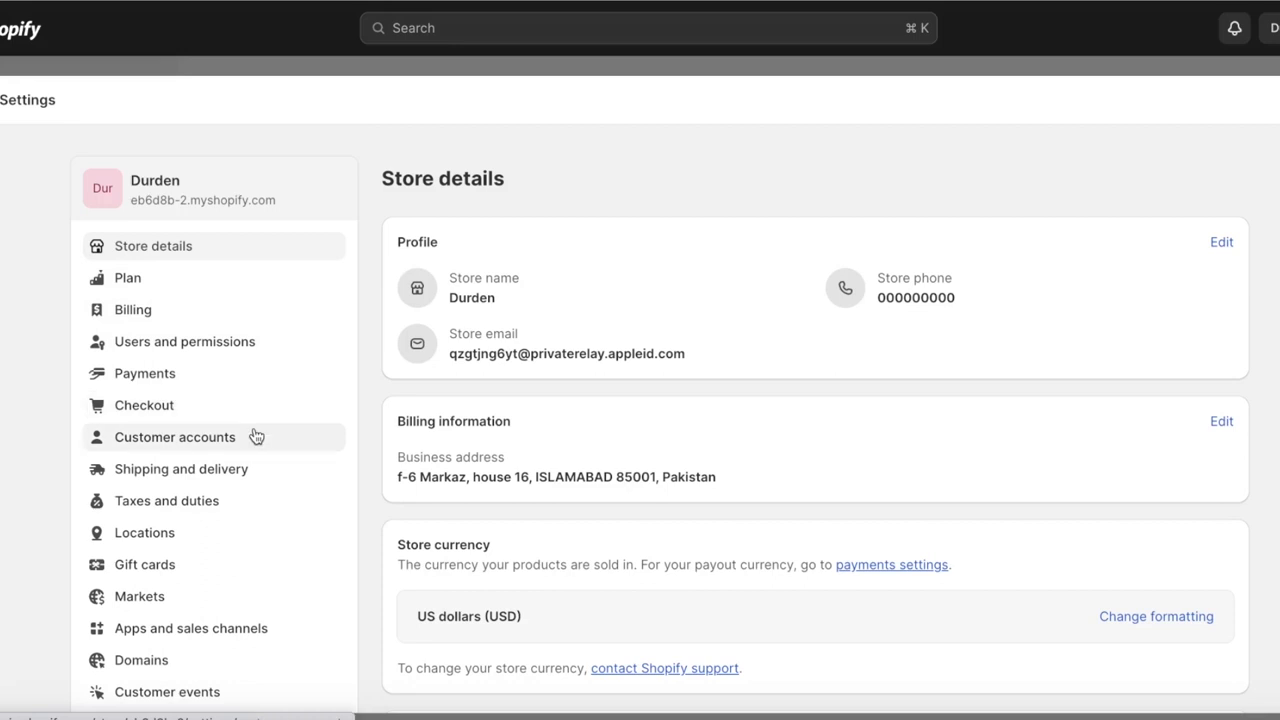
{"action": "scroll", "coordinate": [252, 434], "scroll_direction": "down", "scroll_amount": 1}
{"action": "left_click", "coordinate": [250, 583]}
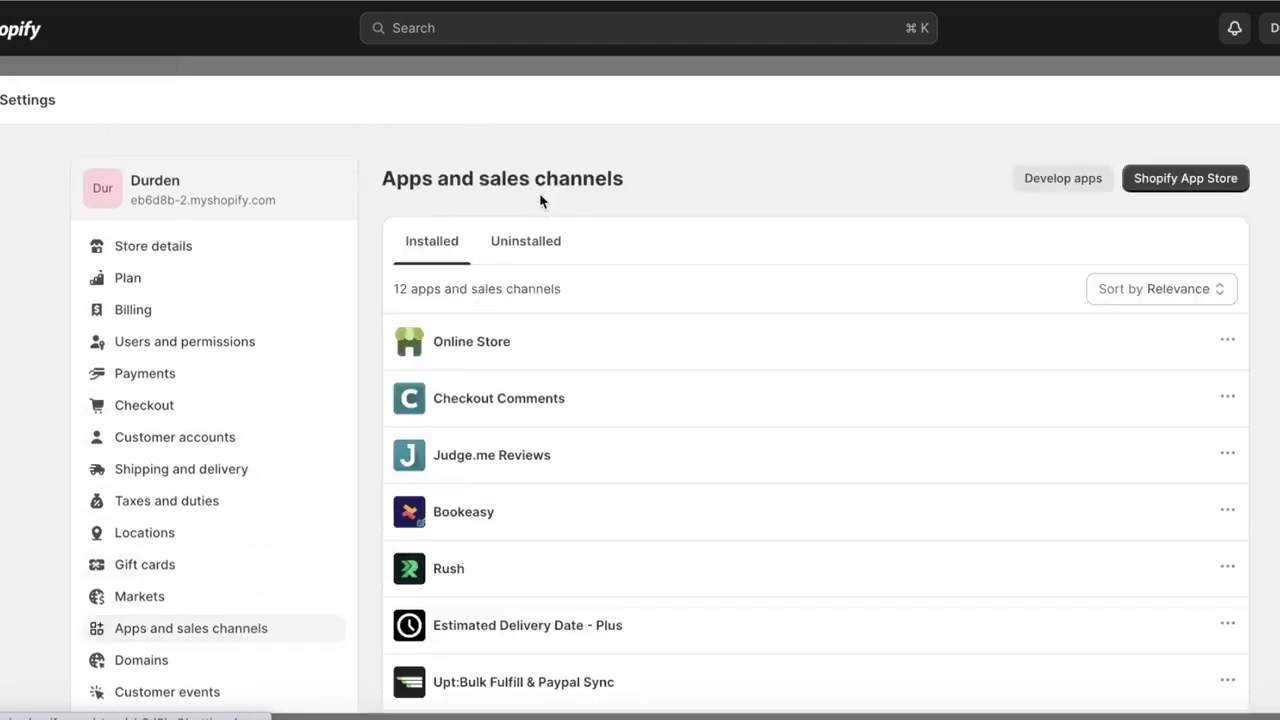
{"action": "left_click", "coordinate": [1152, 190]}
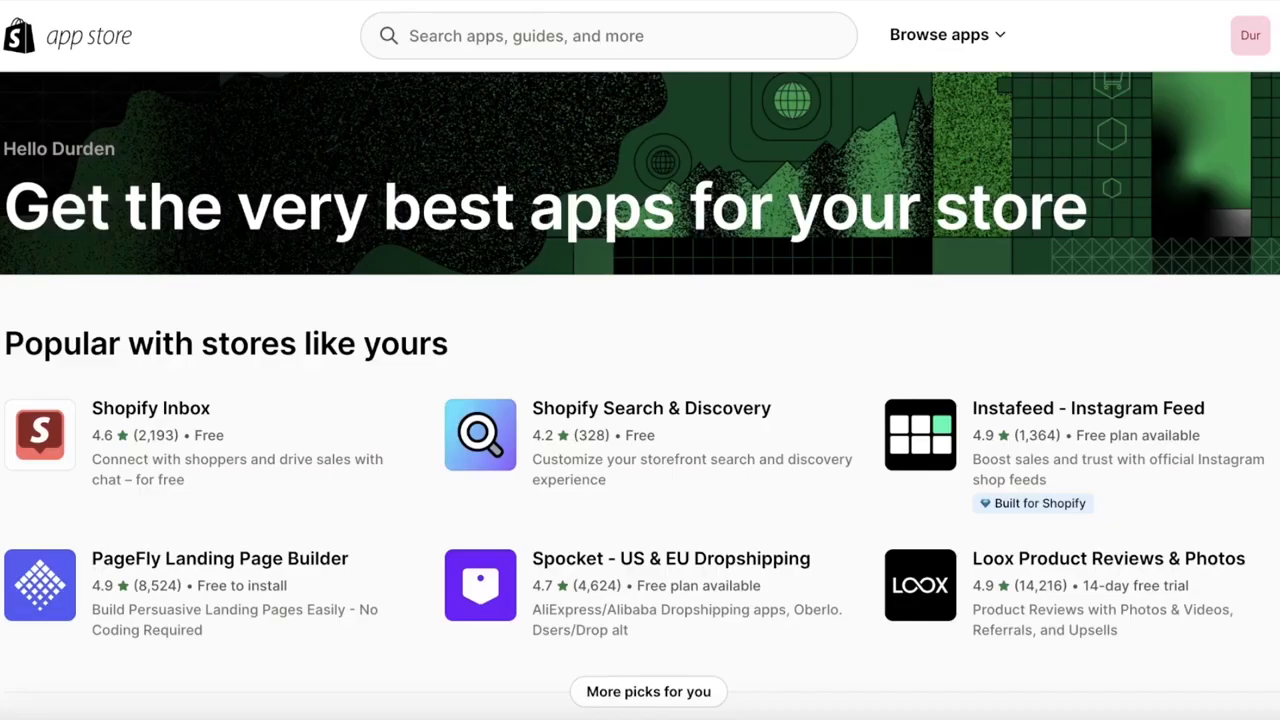
Step: Search the app store for "mailchimp" and open the Mailchimp: Email Marketing listing
{"action": "left_click", "coordinate": [666, 35]}
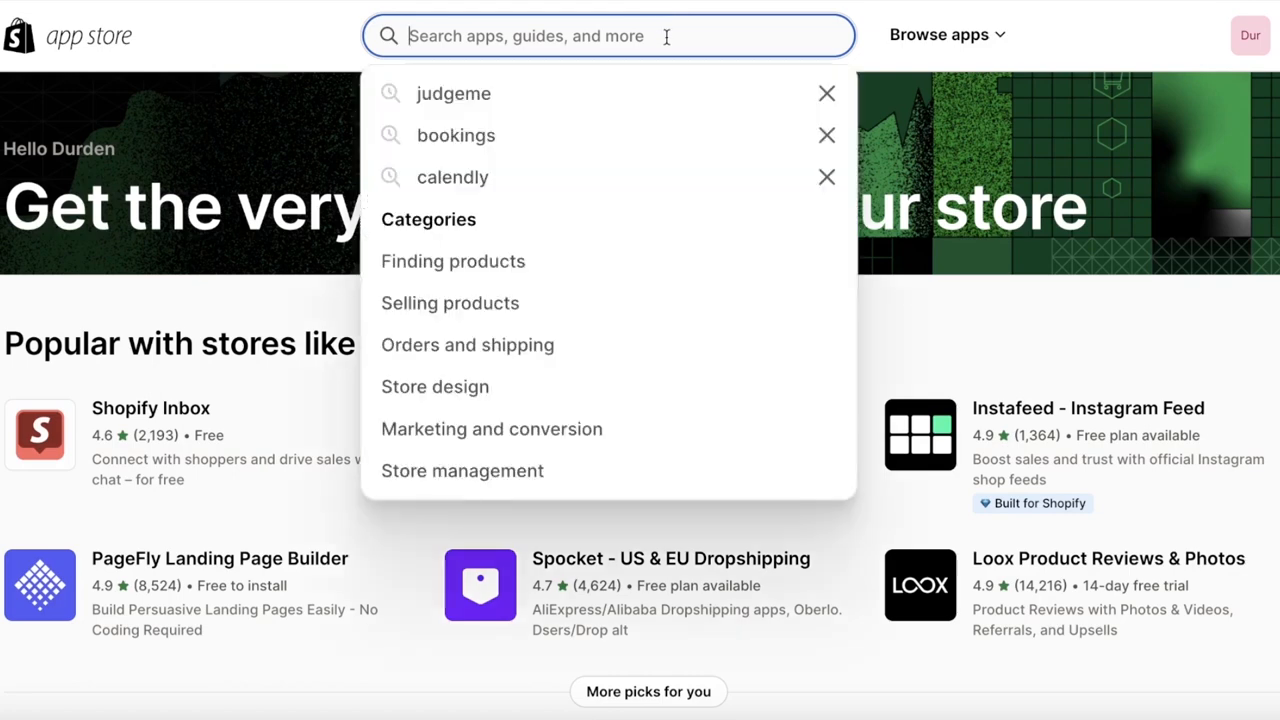
{"action": "type", "text": "m"}
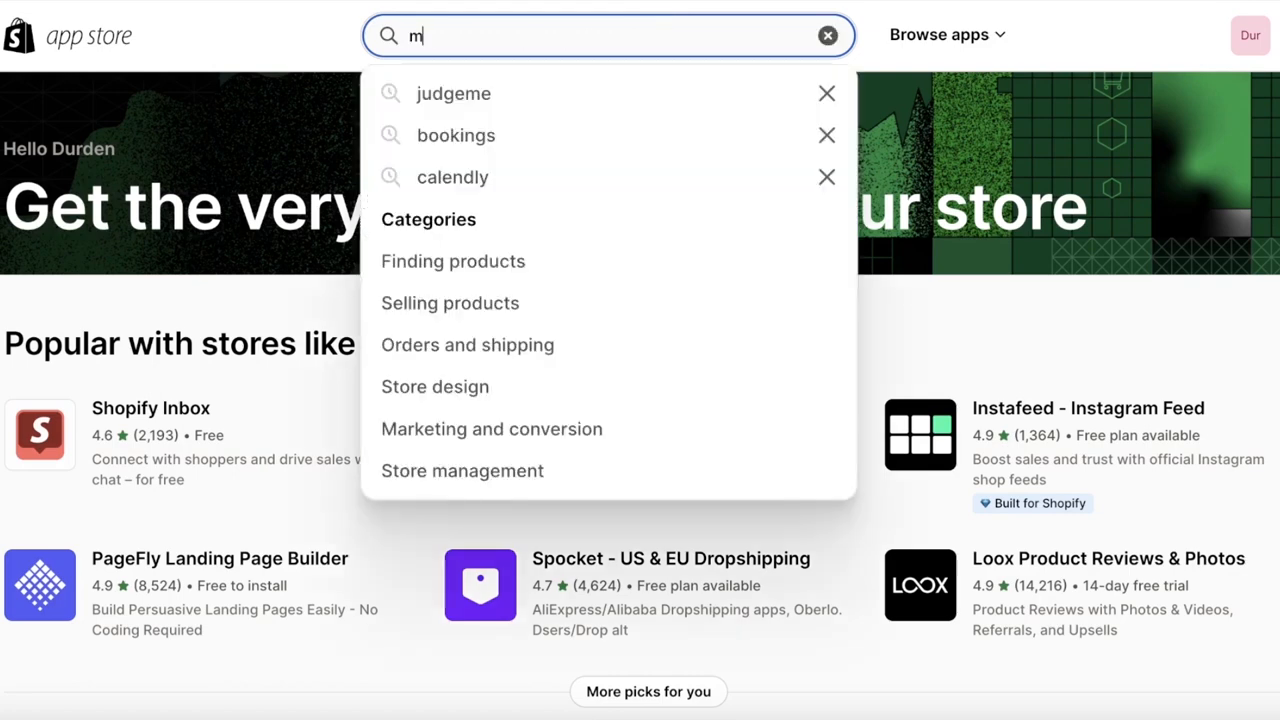
{"action": "type", "text": "ailchimp"}
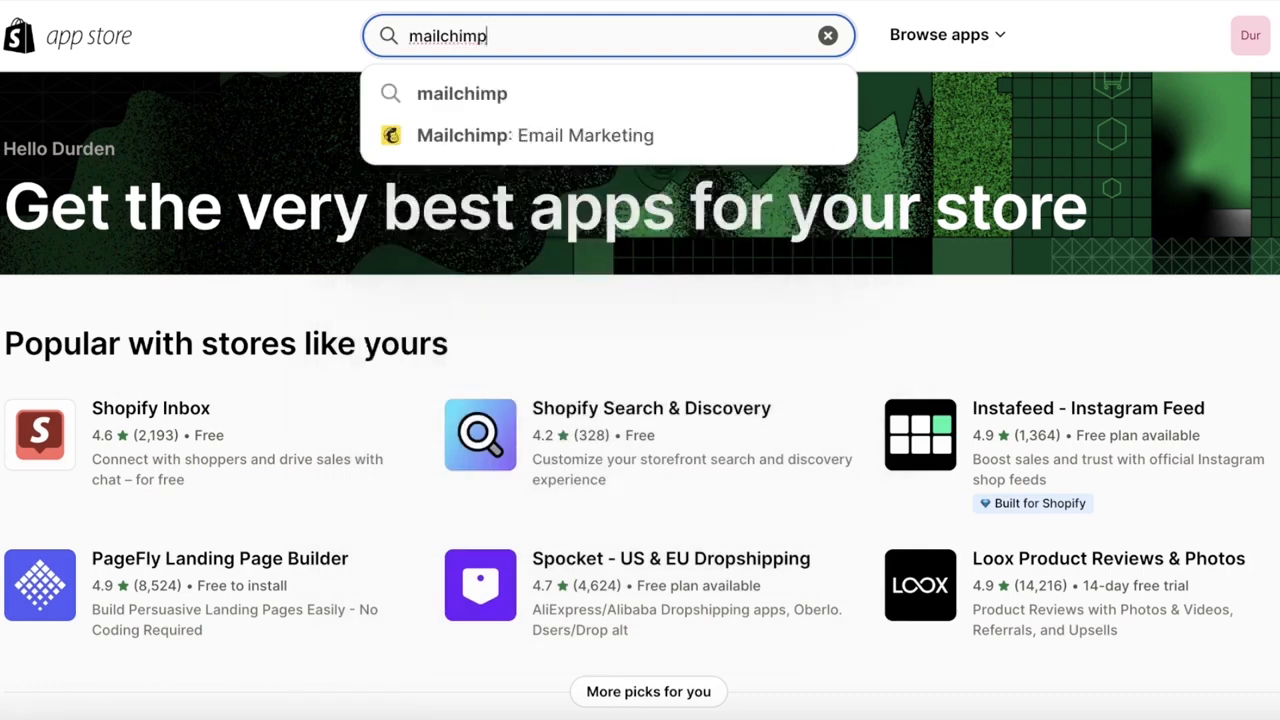
{"action": "key", "text": "Return"}
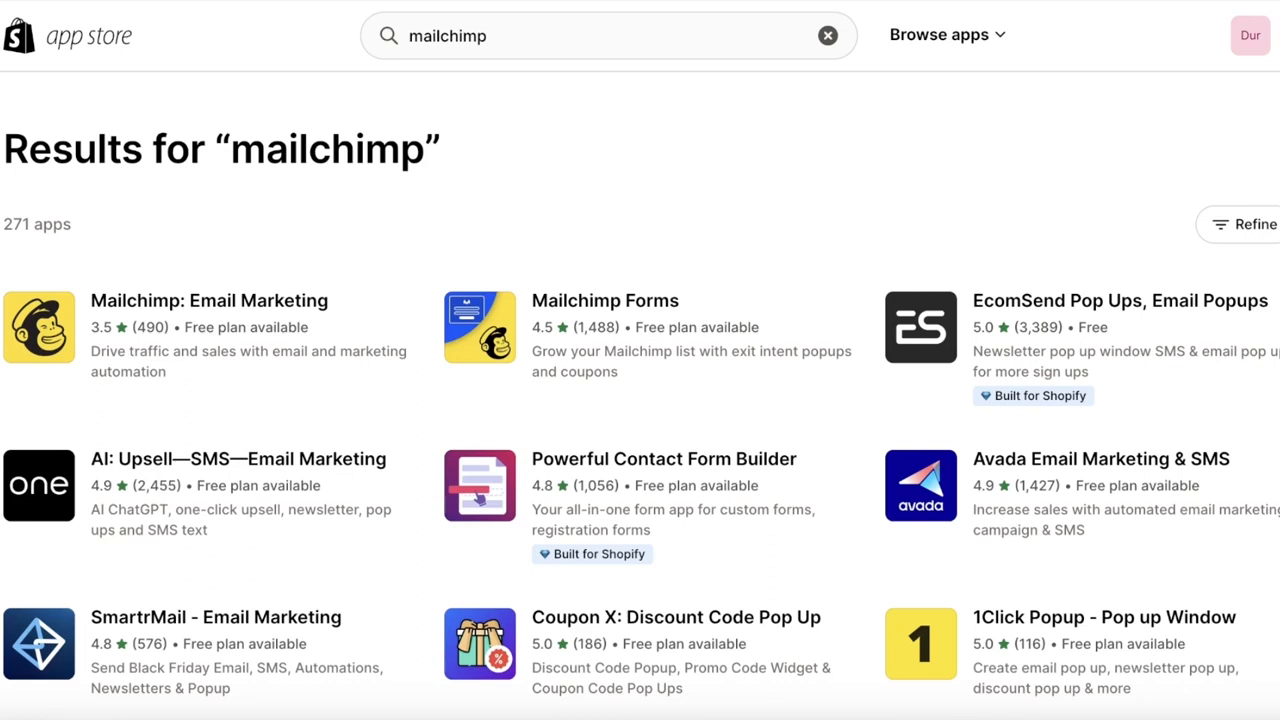
{"action": "left_click", "coordinate": [43, 323]}
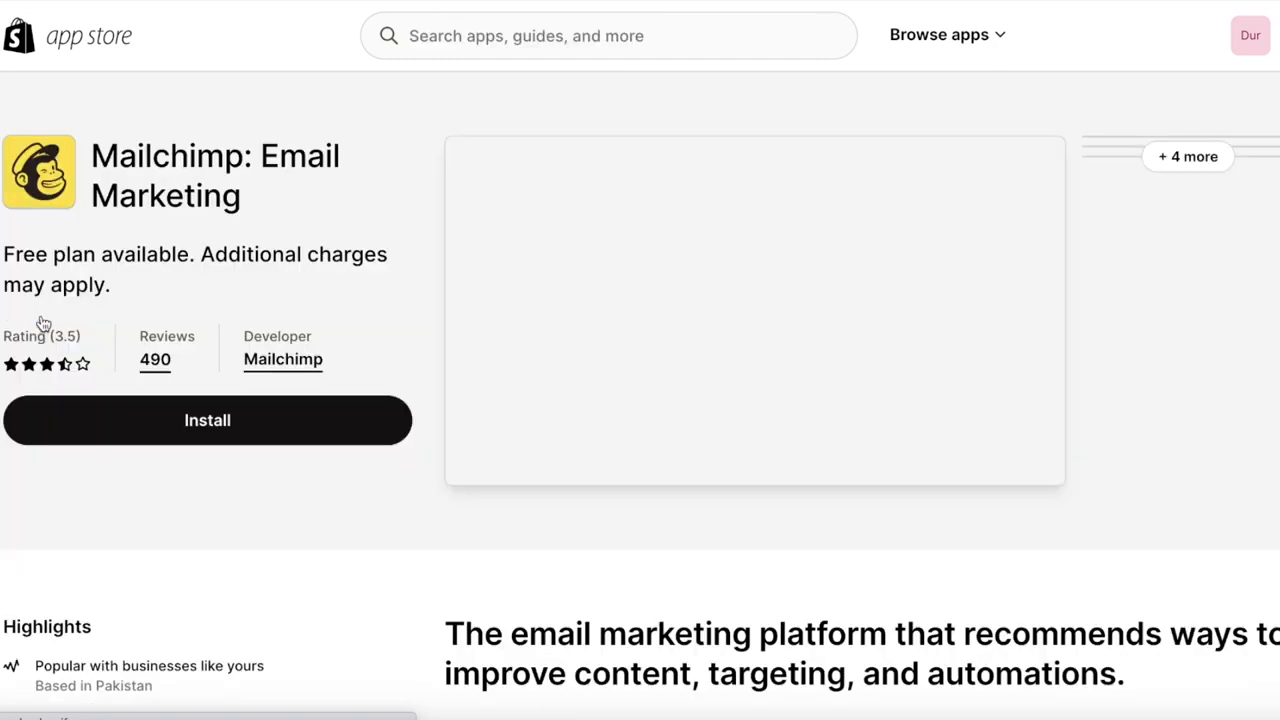
Step: Install the Mailchimp: Email Marketing app and pin it to the store admin's navigation
{"action": "left_click", "coordinate": [112, 434]}
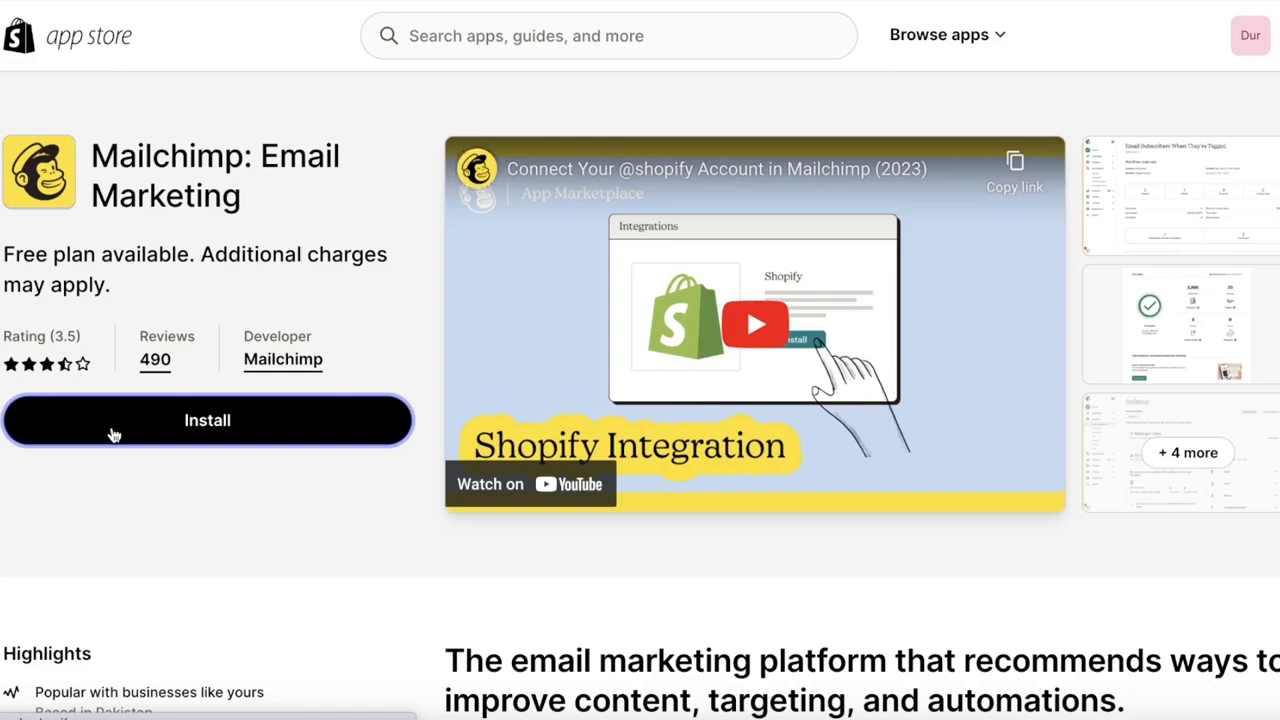
{"action": "left_click", "coordinate": [113, 434]}
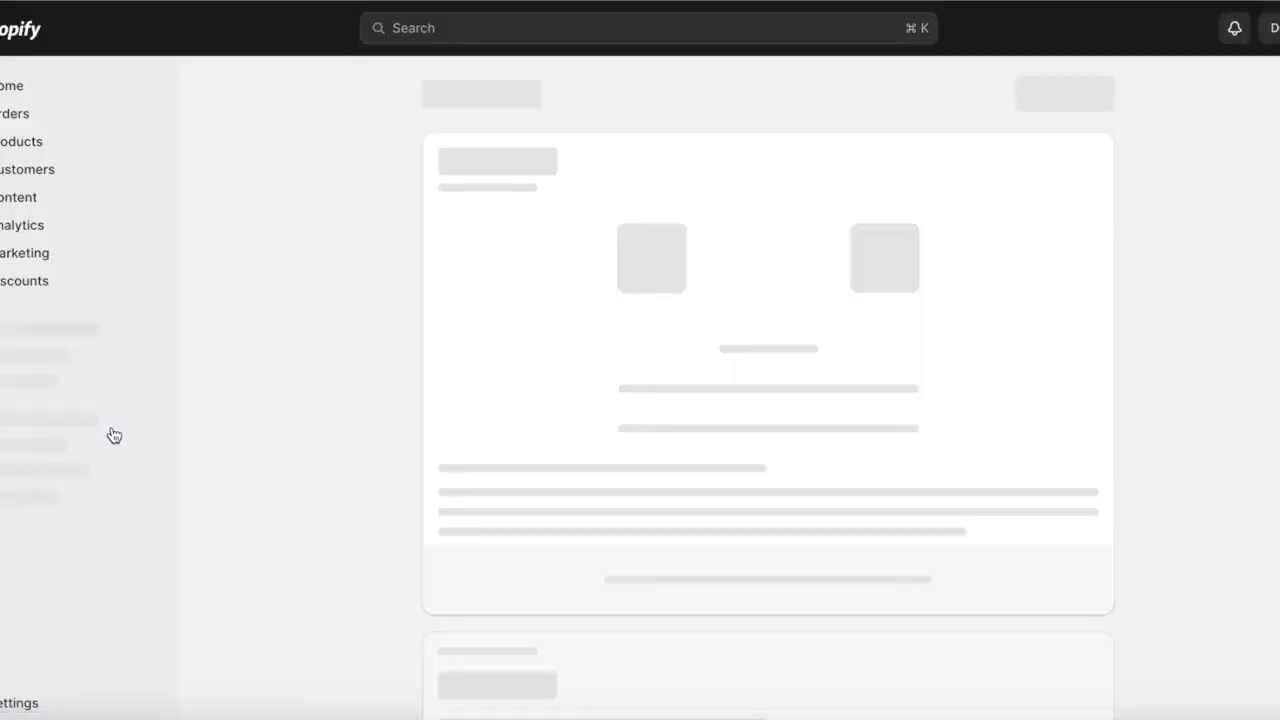
{"action": "left_click", "coordinate": [1056, 94]}
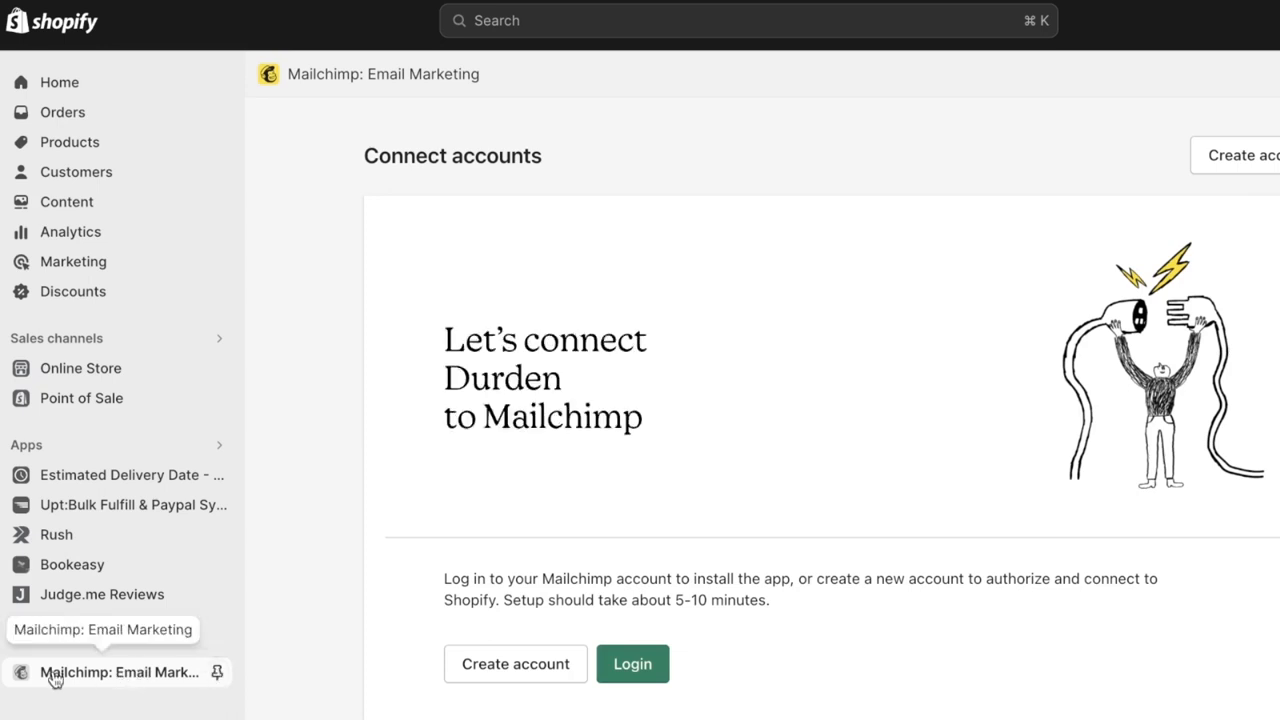
{"action": "left_click", "coordinate": [219, 672]}
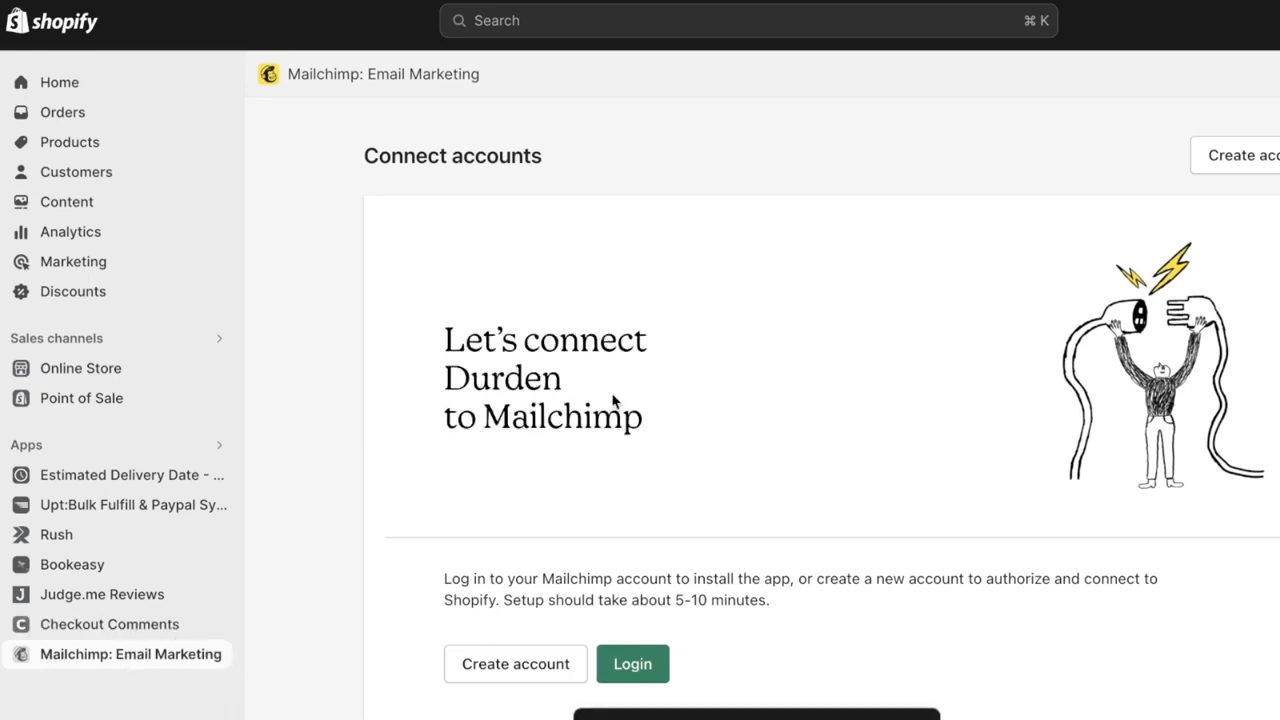
Step: Log in to the existing Mailchimp account from the connection page with the account username and password
{"action": "scroll", "coordinate": [495, 484], "scroll_direction": "down", "scroll_amount": 1}
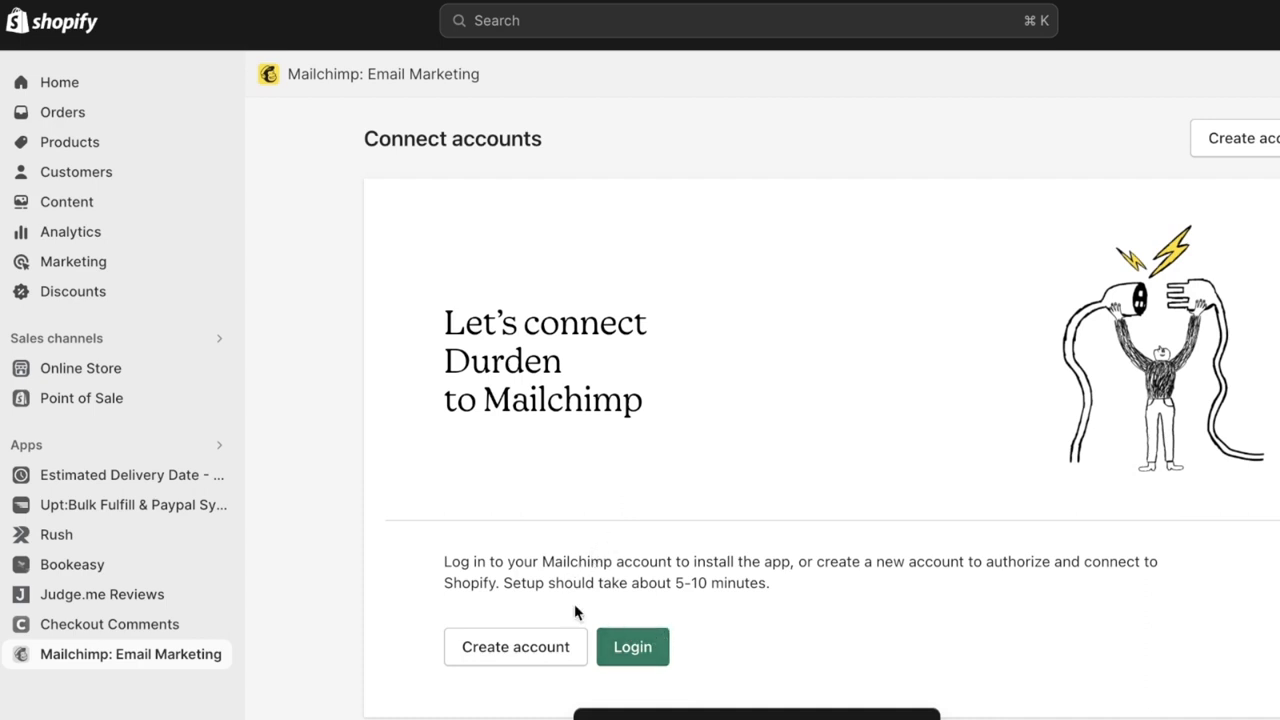
{"action": "left_click", "coordinate": [605, 646]}
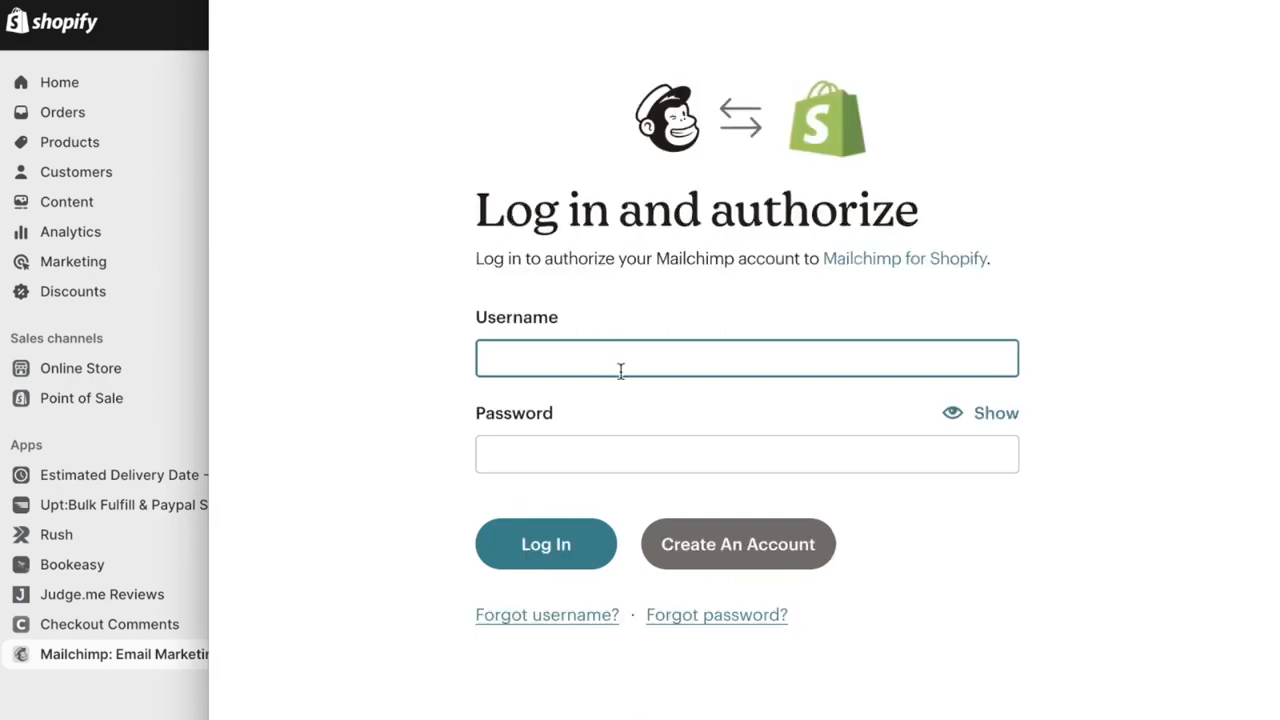
{"action": "left_click", "coordinate": [618, 366]}
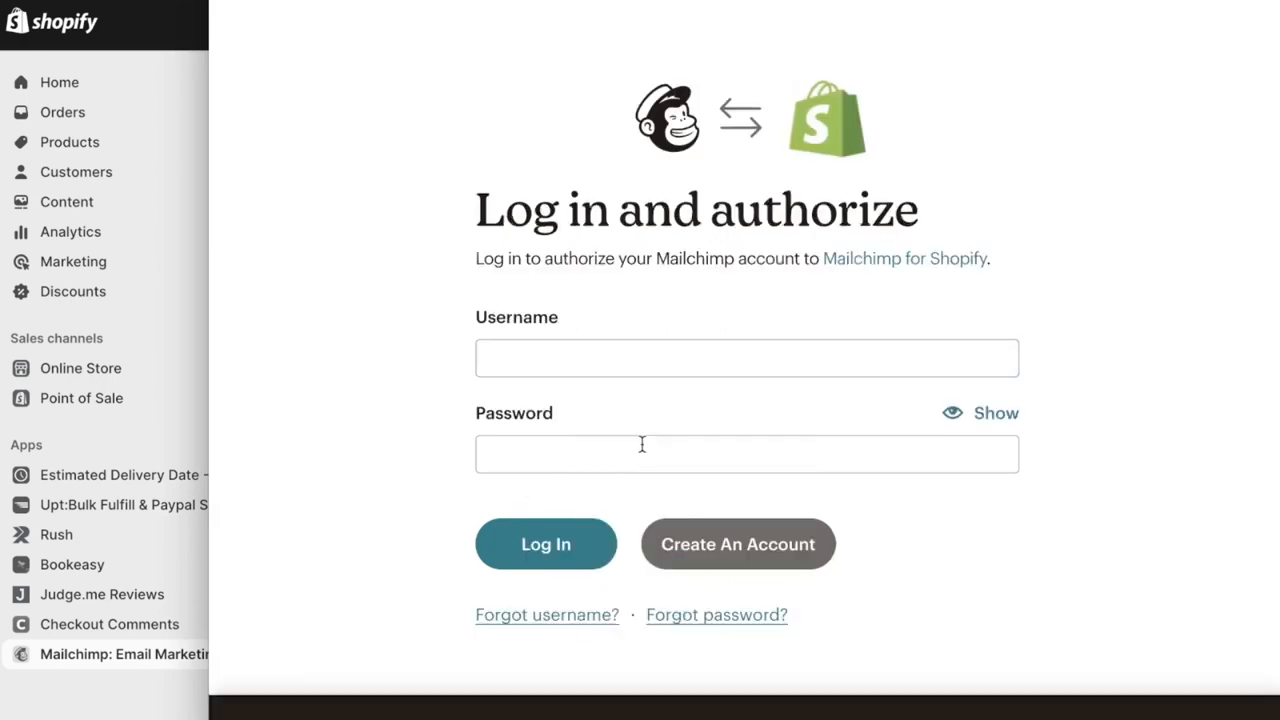
{"action": "left_click", "coordinate": [609, 371]}
{"action": "left_click", "coordinate": [629, 450]}
{"action": "left_click", "coordinate": [625, 446]}
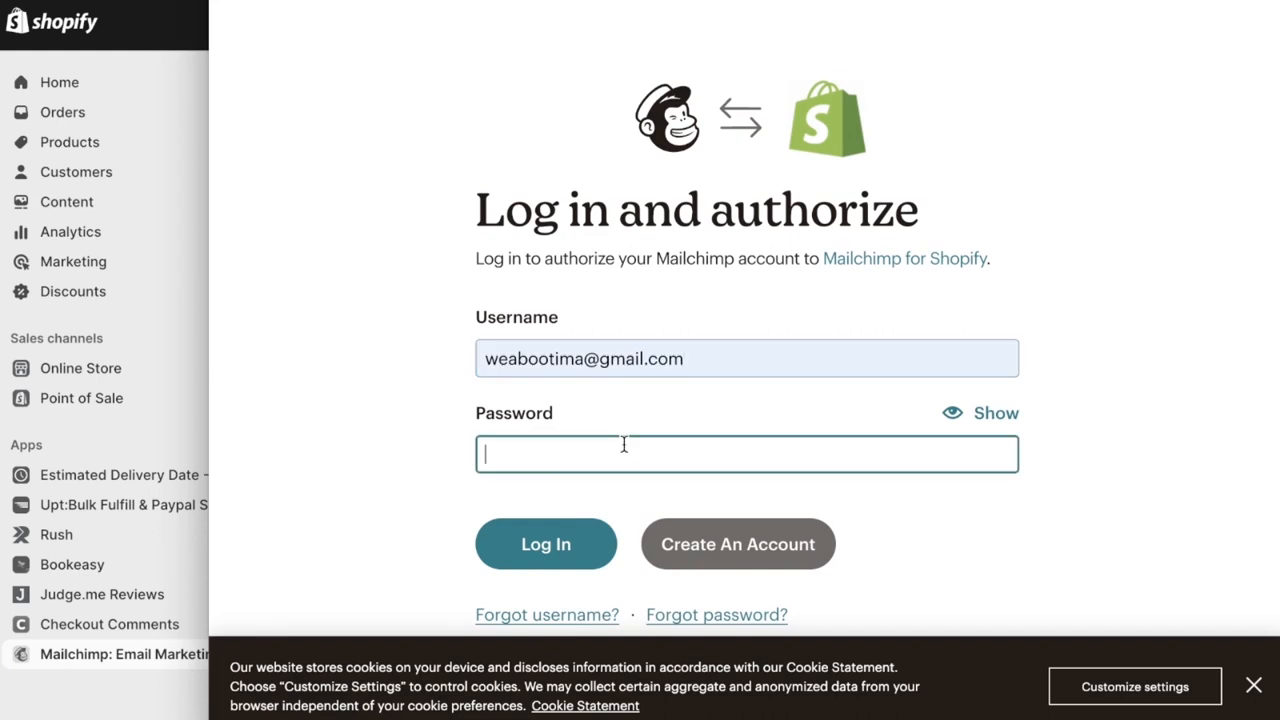
{"action": "type", "text": "••••••"}
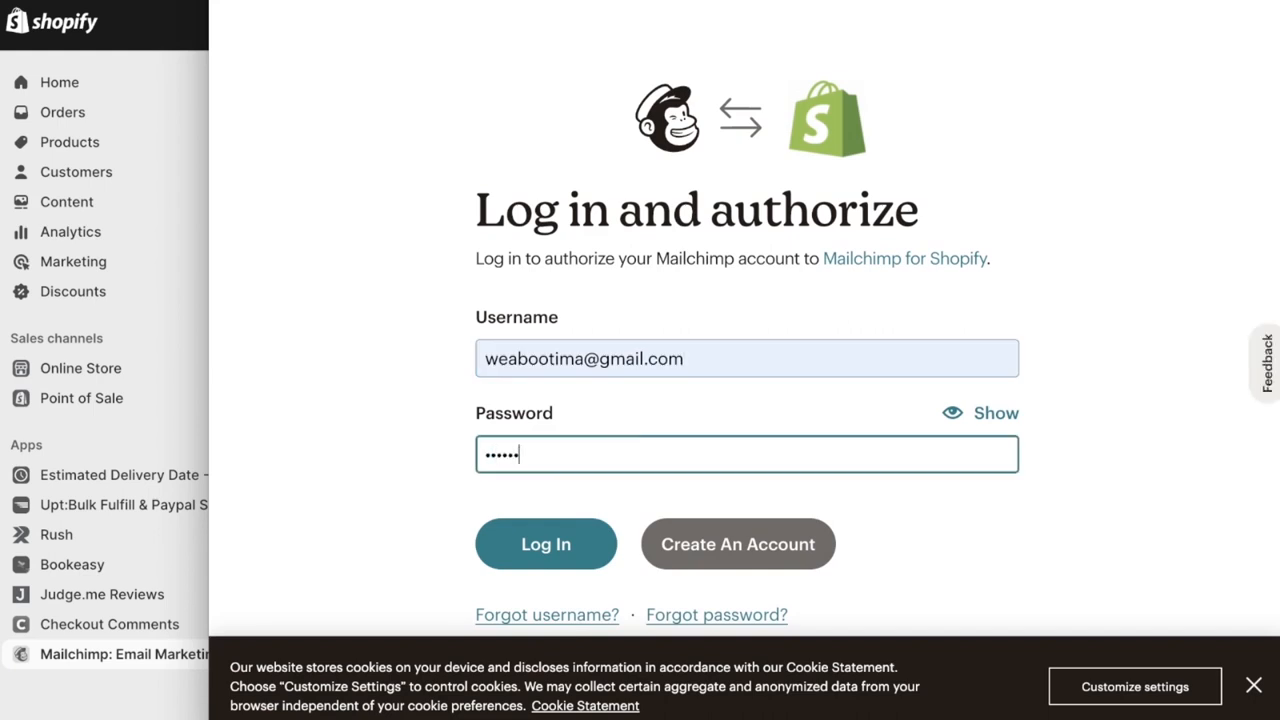
{"action": "left_click", "coordinate": [562, 553]}
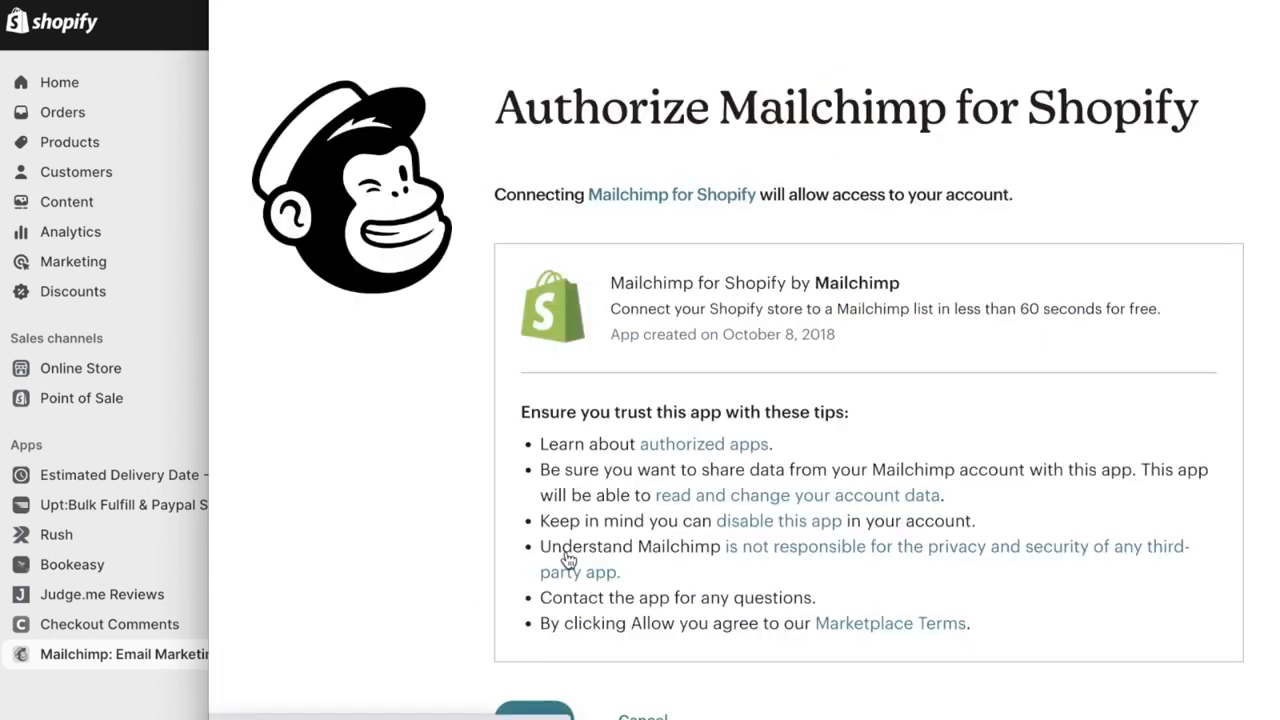
Step: Allow Mailchimp for Shopify to access the account and start syncing the store data with the default settings
{"action": "scroll", "coordinate": [531, 508], "scroll_direction": "down", "scroll_amount": 1}
{"action": "left_click", "coordinate": [534, 666]}
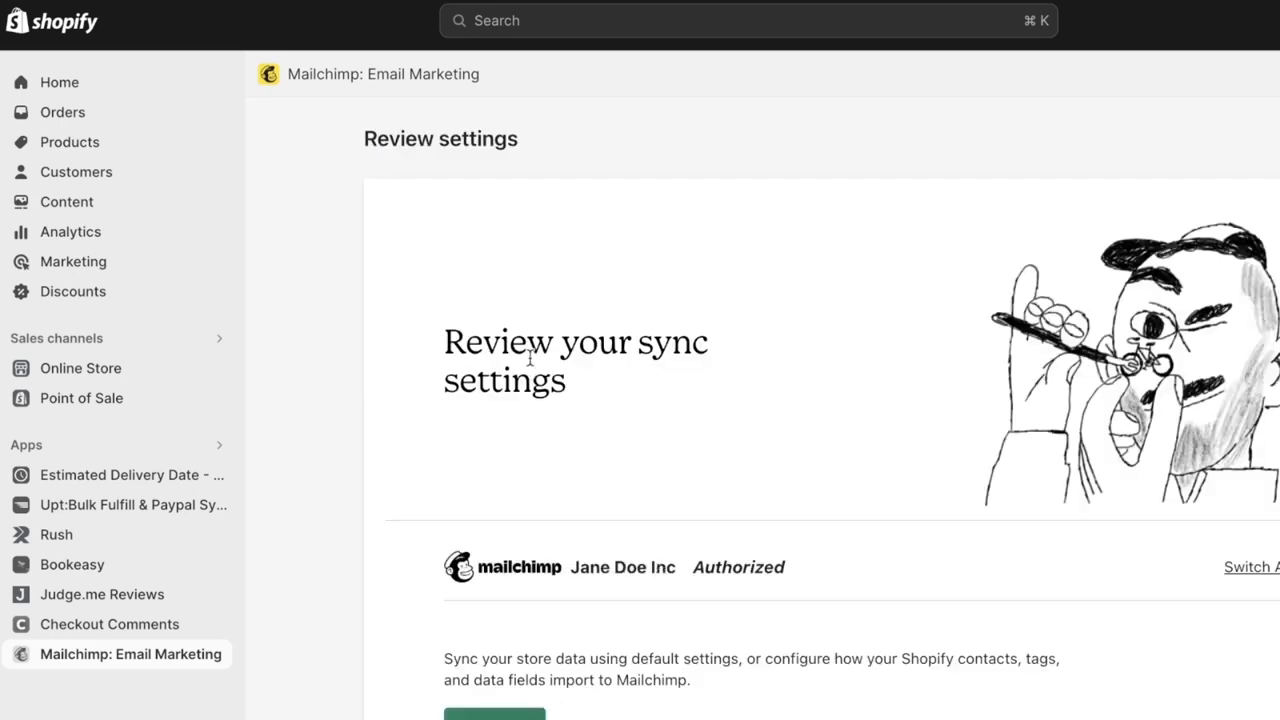
{"action": "scroll", "coordinate": [530, 358], "scroll_direction": "down", "scroll_amount": 3}
{"action": "left_click", "coordinate": [517, 546]}
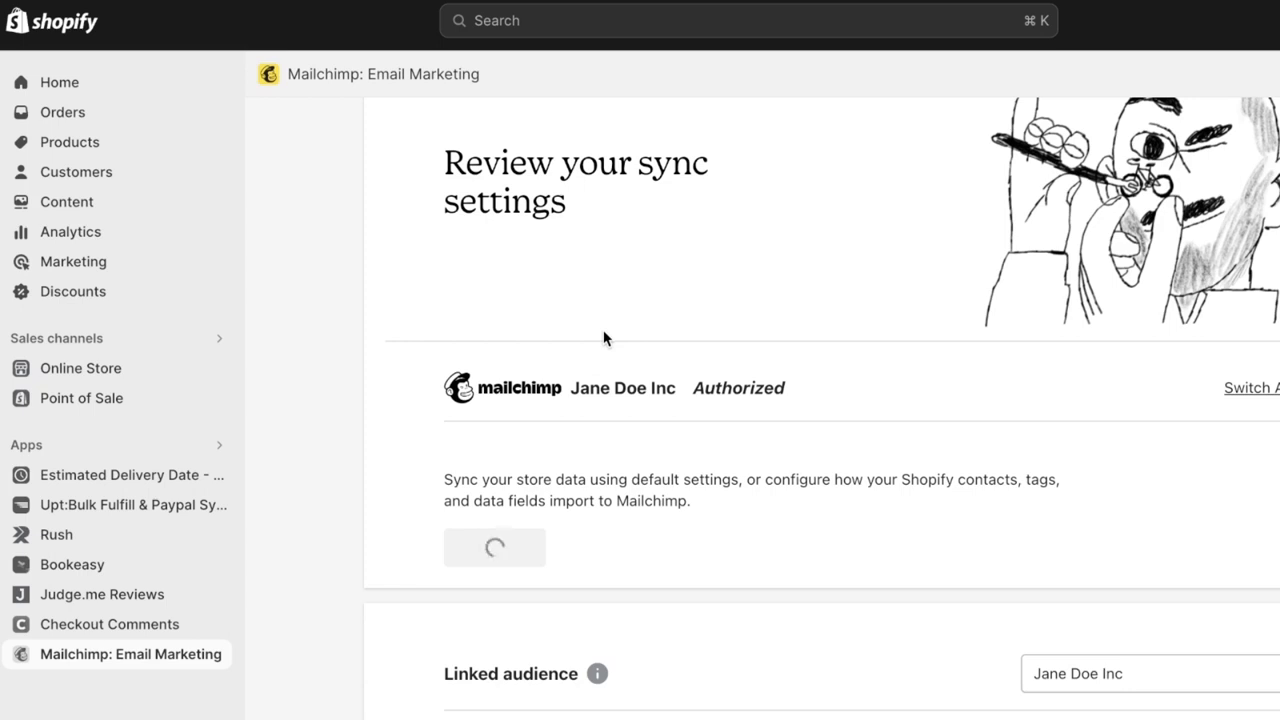
Step: Review the sync overview with its audience stats and continue to the Mailchimp dashboard
{"action": "scroll", "coordinate": [615, 375], "scroll_direction": "down", "scroll_amount": 5}
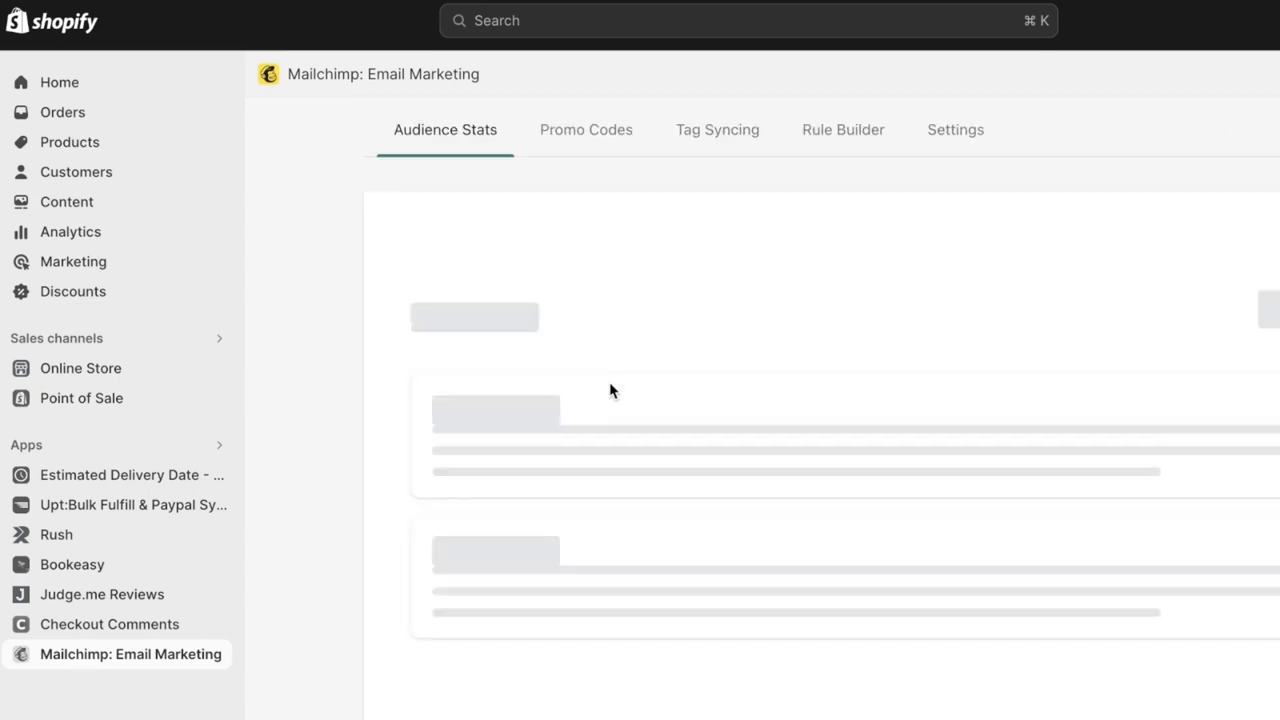
{"action": "scroll", "coordinate": [612, 390], "scroll_direction": "down", "scroll_amount": 1}
{"action": "scroll", "coordinate": [443, 409], "scroll_direction": "down", "scroll_amount": 3}
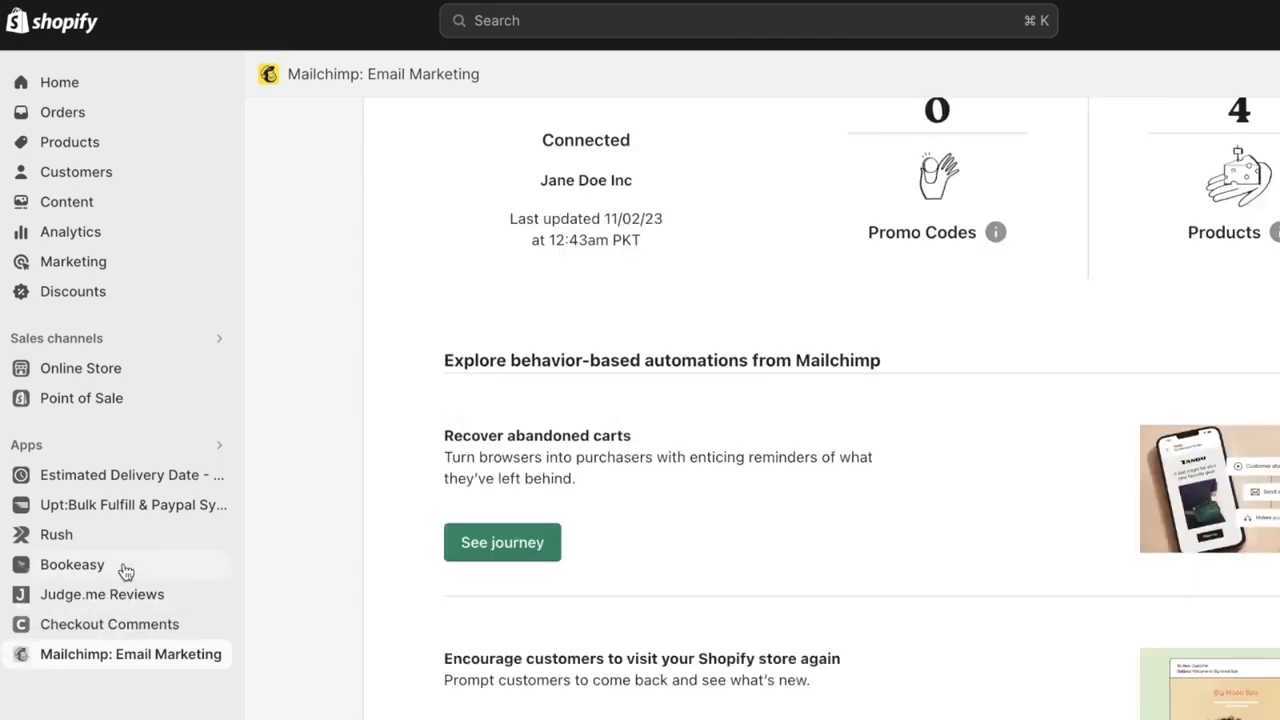
{"action": "scroll", "coordinate": [770, 230], "scroll_direction": "down", "scroll_amount": 3}
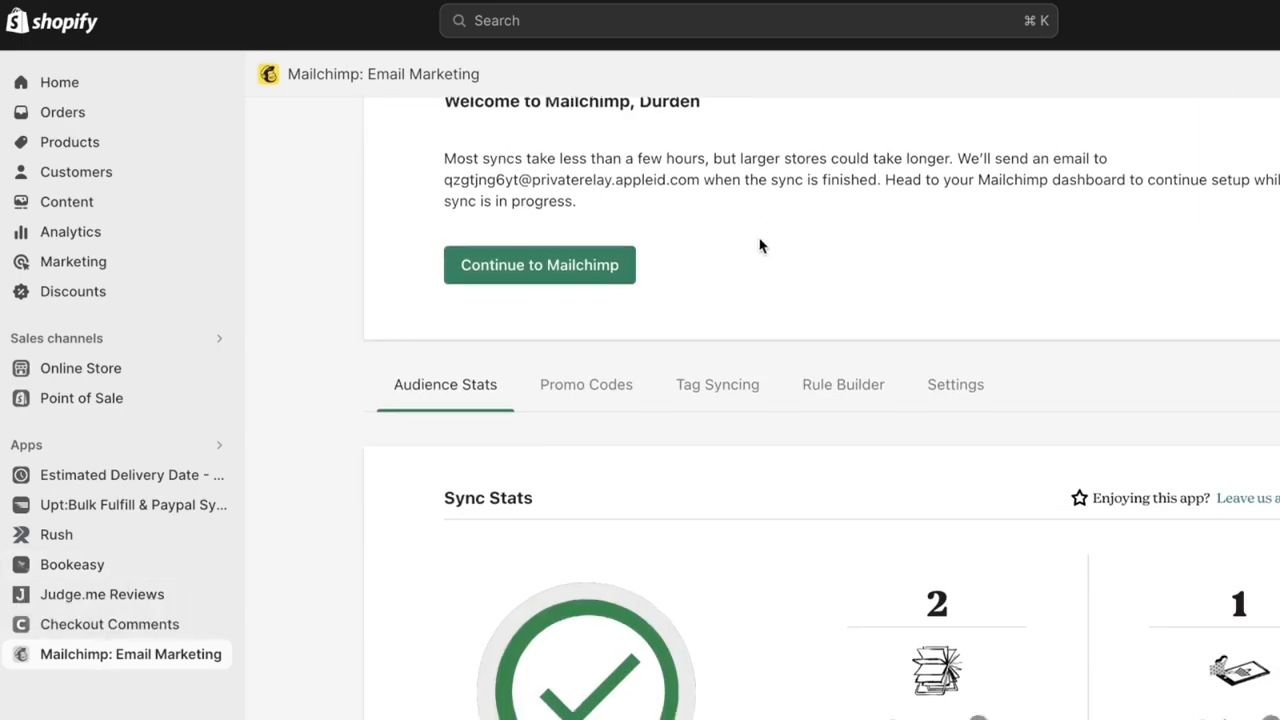
{"action": "left_click", "coordinate": [572, 280]}
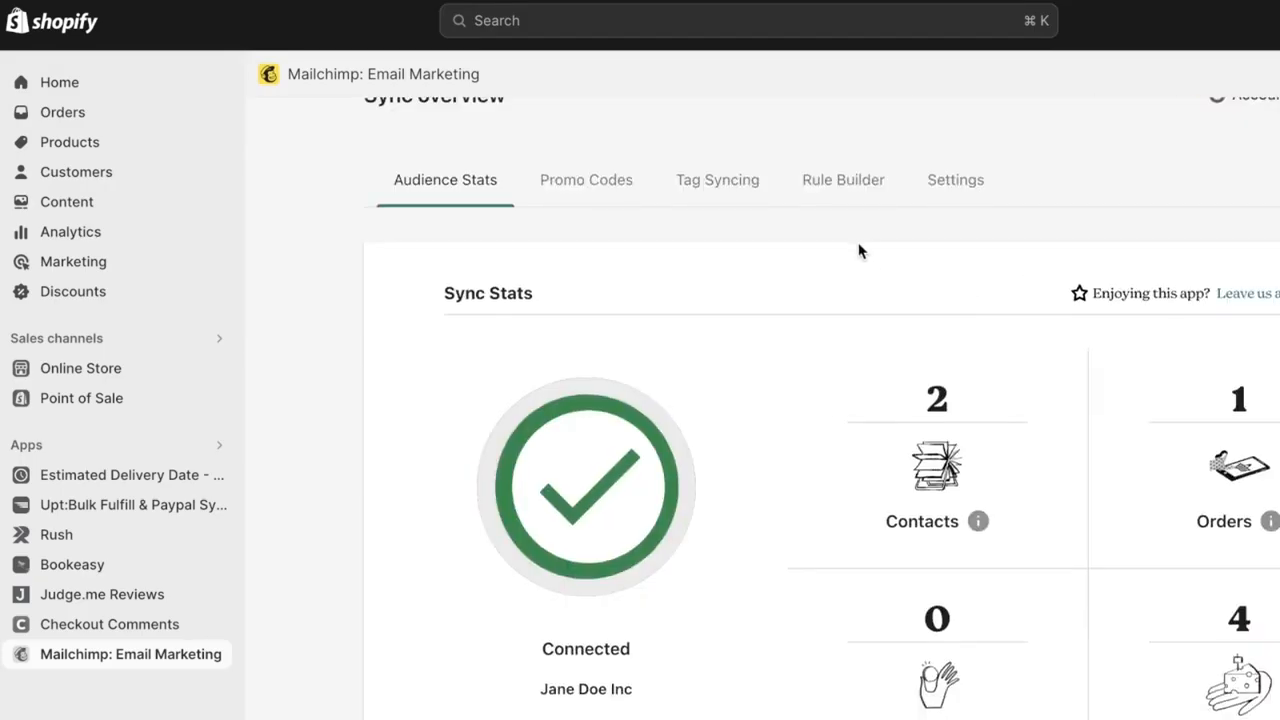
{"action": "scroll", "coordinate": [864, 263], "scroll_direction": "down", "scroll_amount": 10}
{"action": "scroll", "coordinate": [528, 477], "scroll_direction": "up", "scroll_amount": 10}
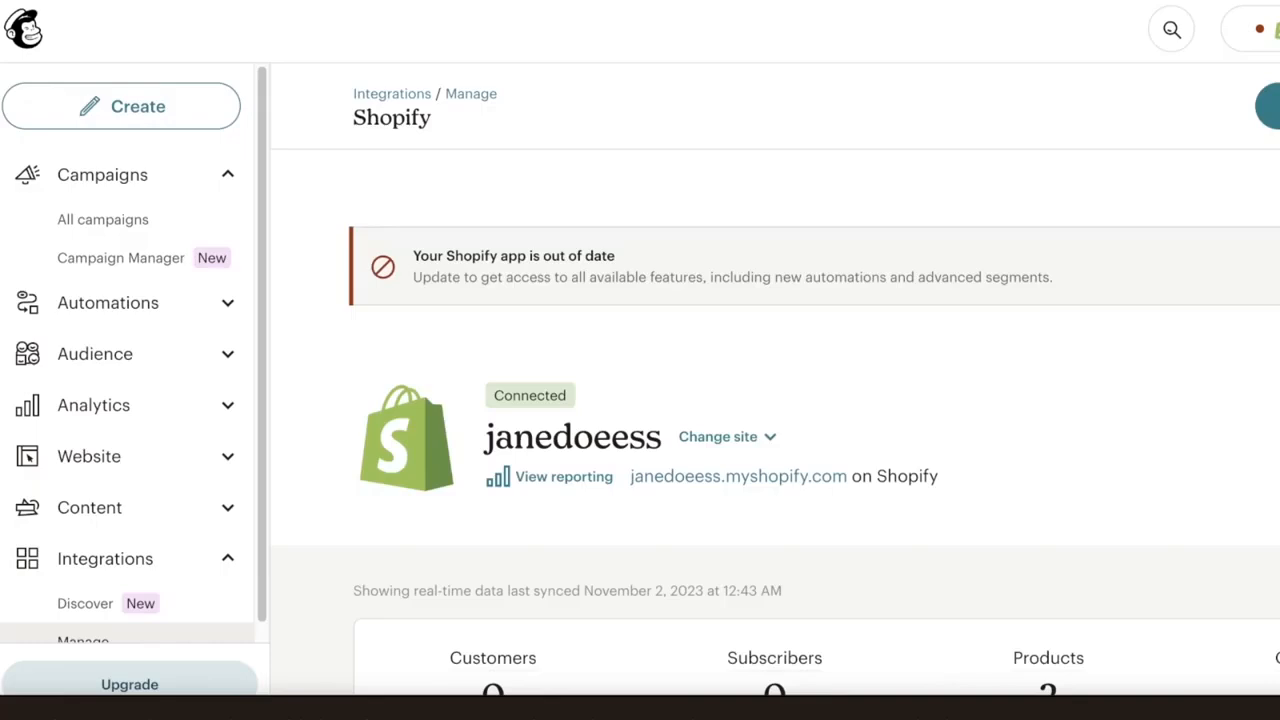
Step: Create a new regular email campaign in Mailchimp
{"action": "scroll", "coordinate": [1110, 205], "scroll_direction": "down", "scroll_amount": 1}
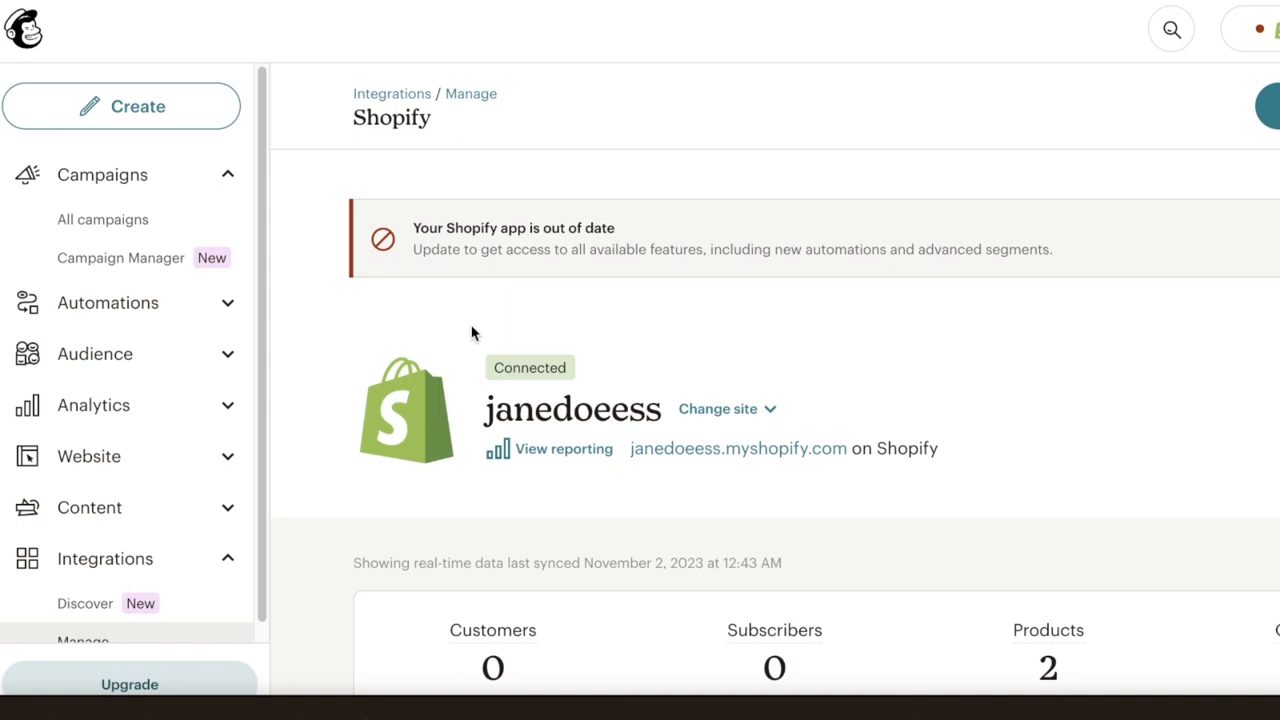
{"action": "left_click", "coordinate": [140, 120]}
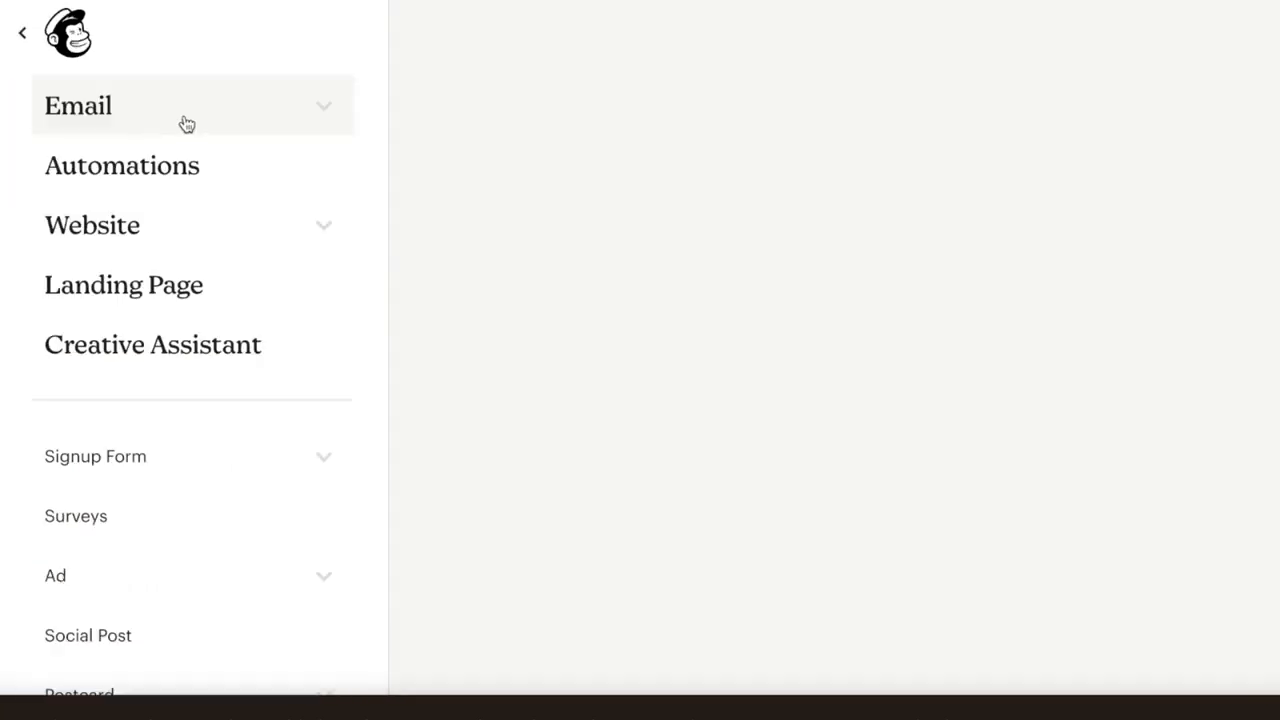
{"action": "scroll", "coordinate": [760, 230], "scroll_direction": "down", "scroll_amount": 2}
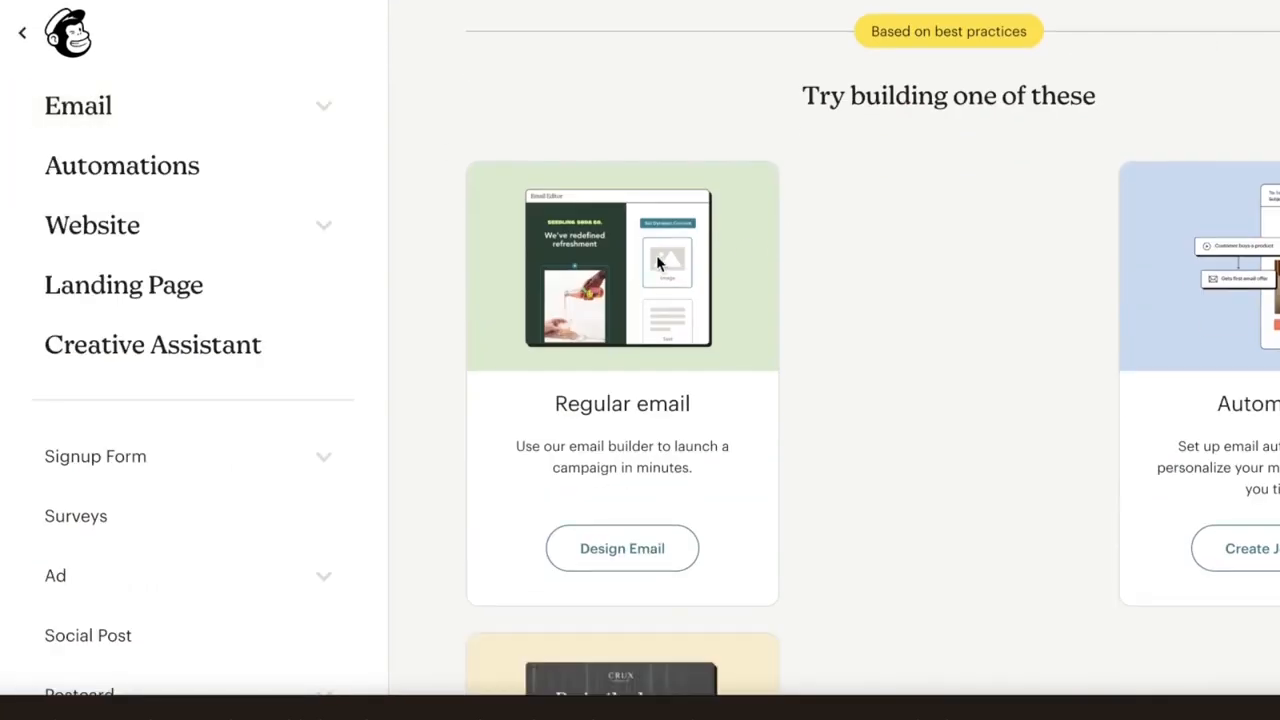
{"action": "left_click", "coordinate": [612, 562]}
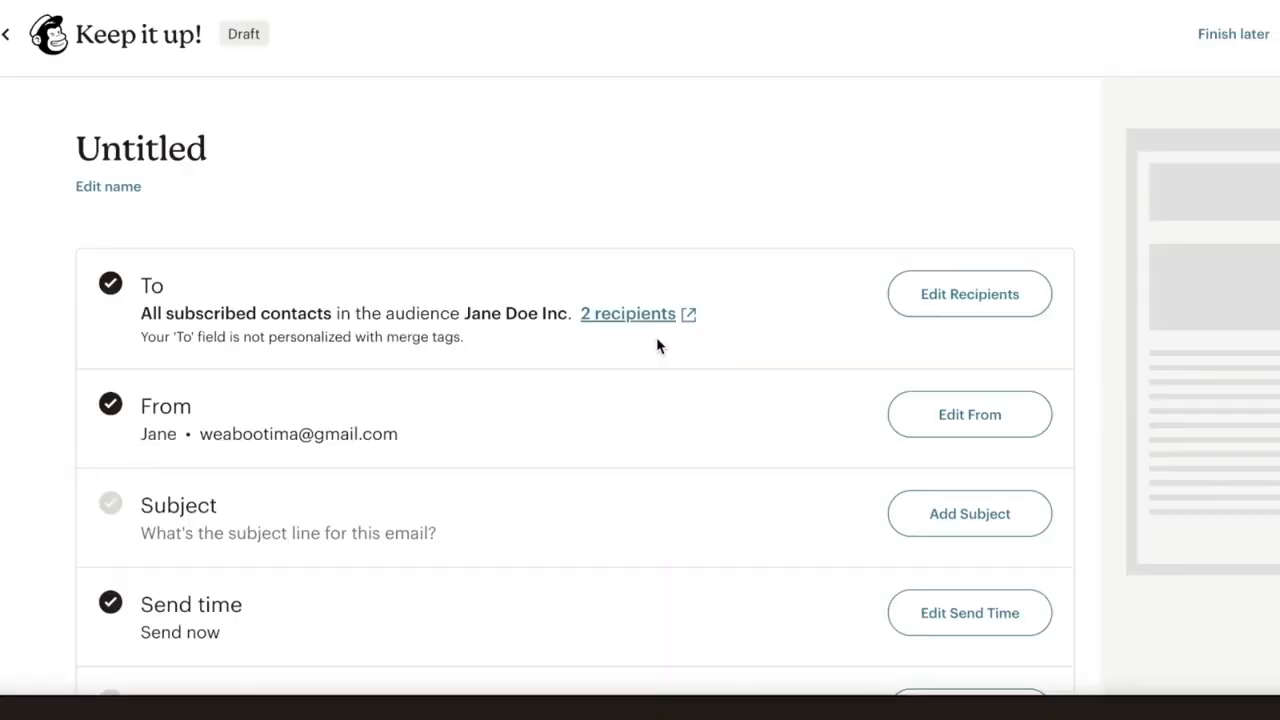
Step: Edit the campaign's recipients to send it to contacts tagged Active Customer
{"action": "scroll", "coordinate": [598, 348], "scroll_direction": "down", "scroll_amount": 1}
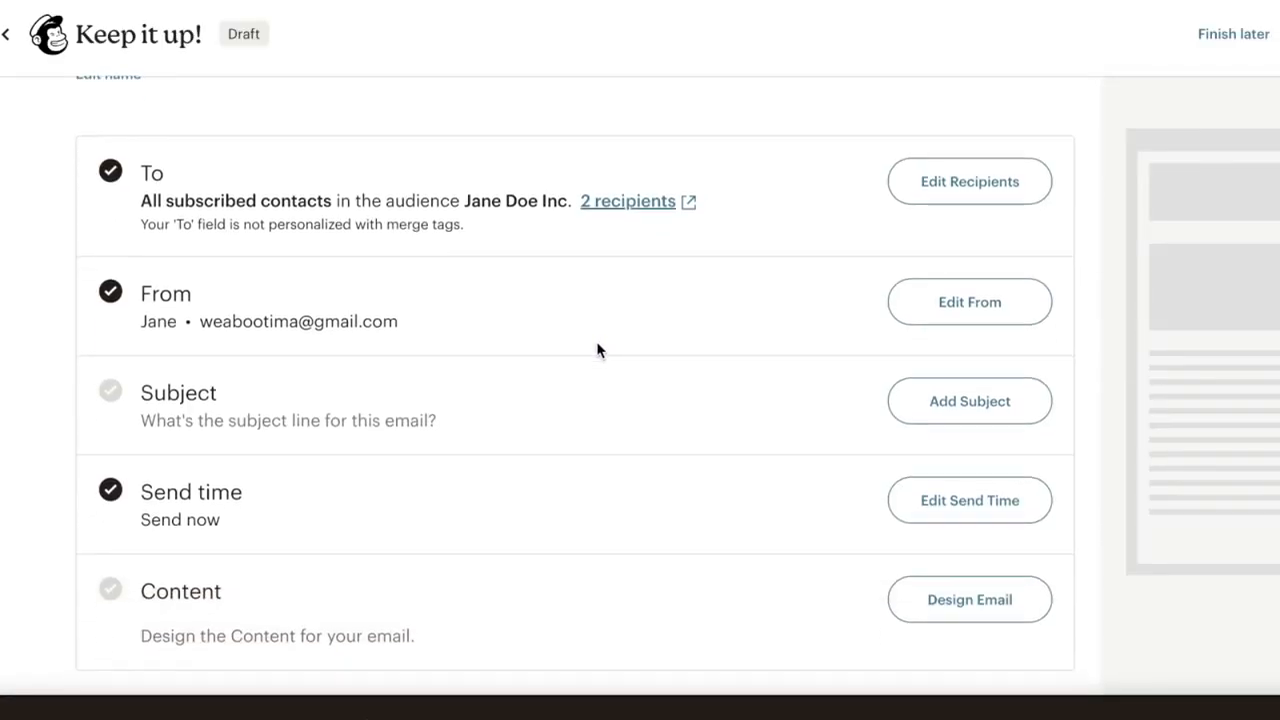
{"action": "scroll", "coordinate": [790, 565], "scroll_direction": "down", "scroll_amount": 1}
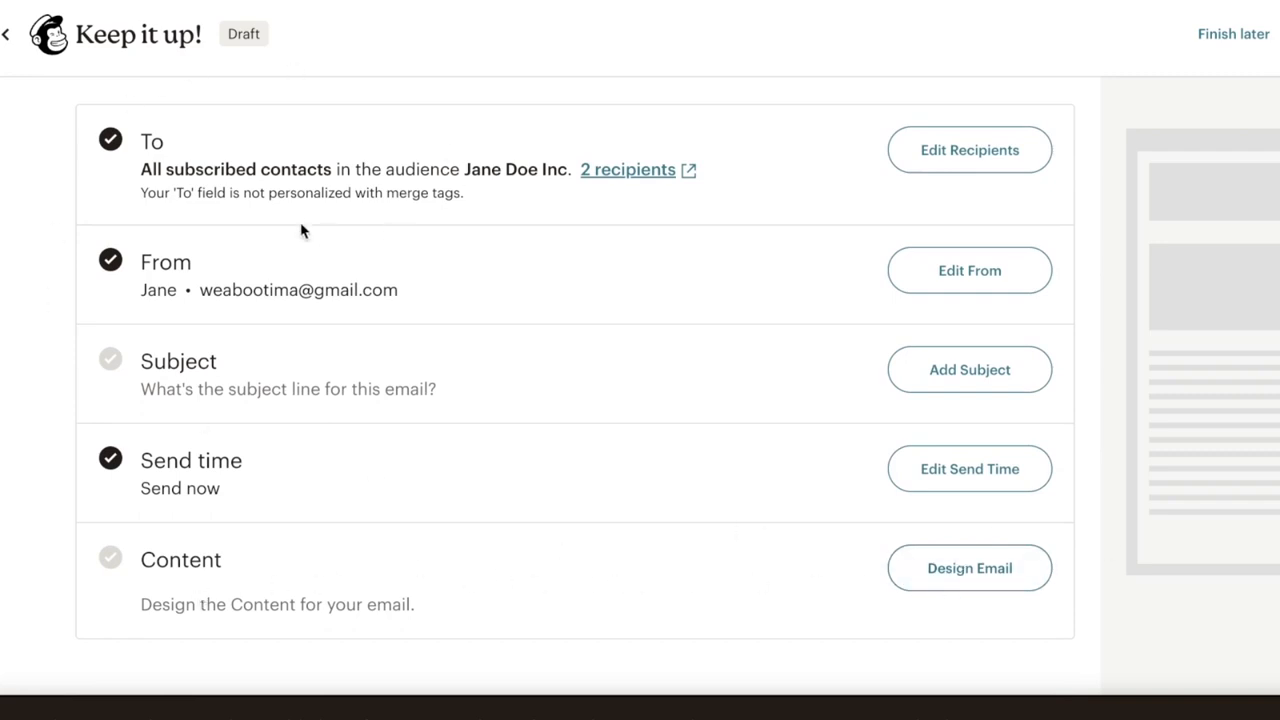
{"action": "left_click", "coordinate": [963, 160]}
{"action": "left_click", "coordinate": [492, 312]}
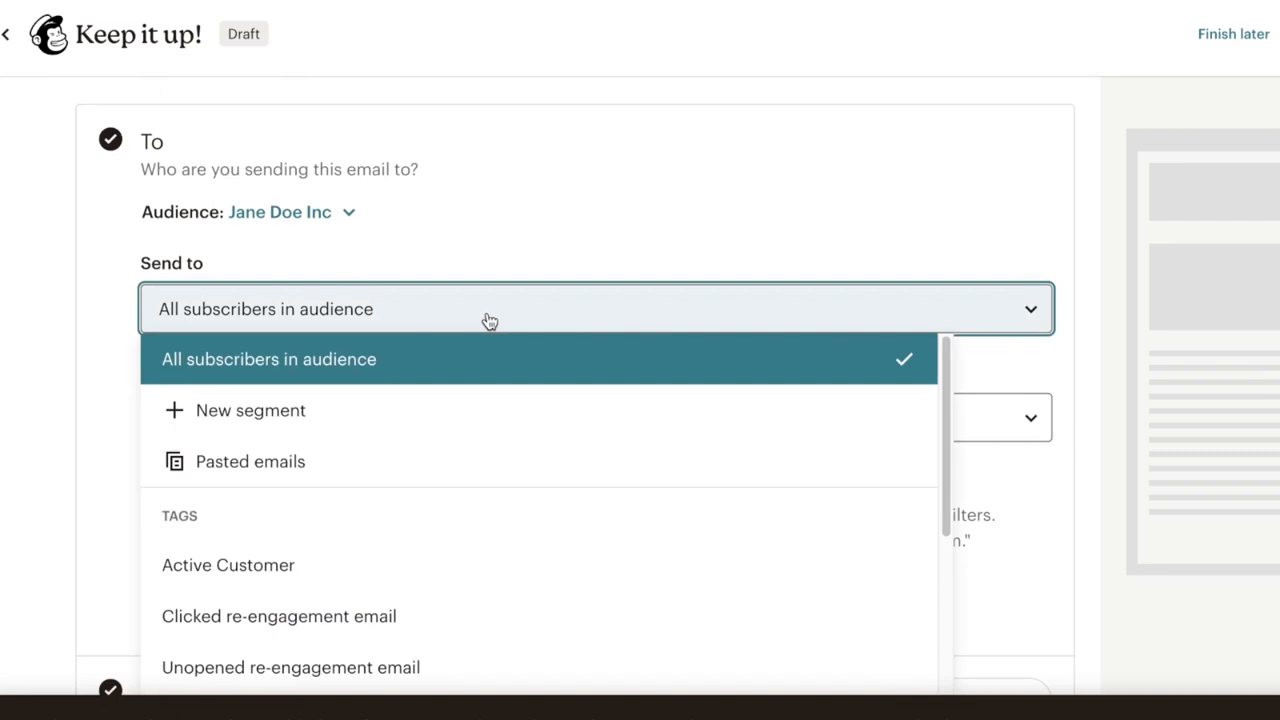
{"action": "scroll", "coordinate": [486, 326], "scroll_direction": "down", "scroll_amount": 3}
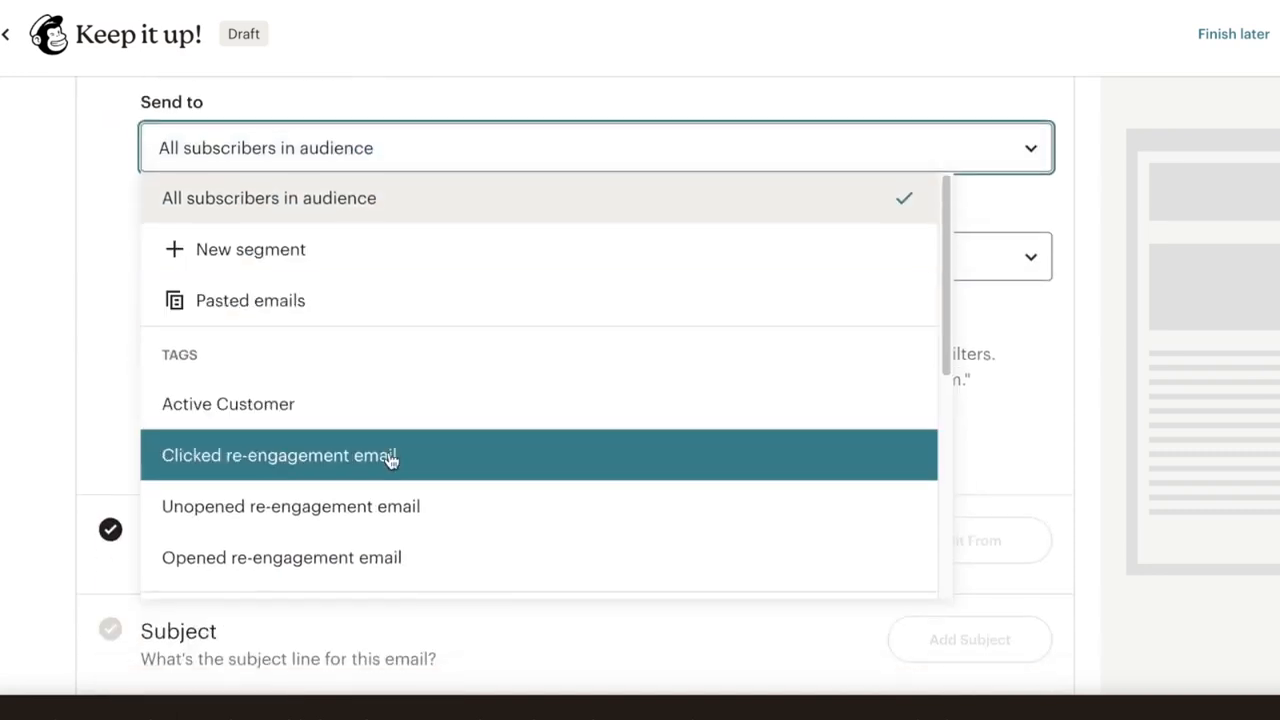
{"action": "left_click", "coordinate": [410, 403]}
Step: Exclude contacts tagged Clicked re-engagement email and save the recipient settings
{"action": "left_click", "coordinate": [593, 252]}
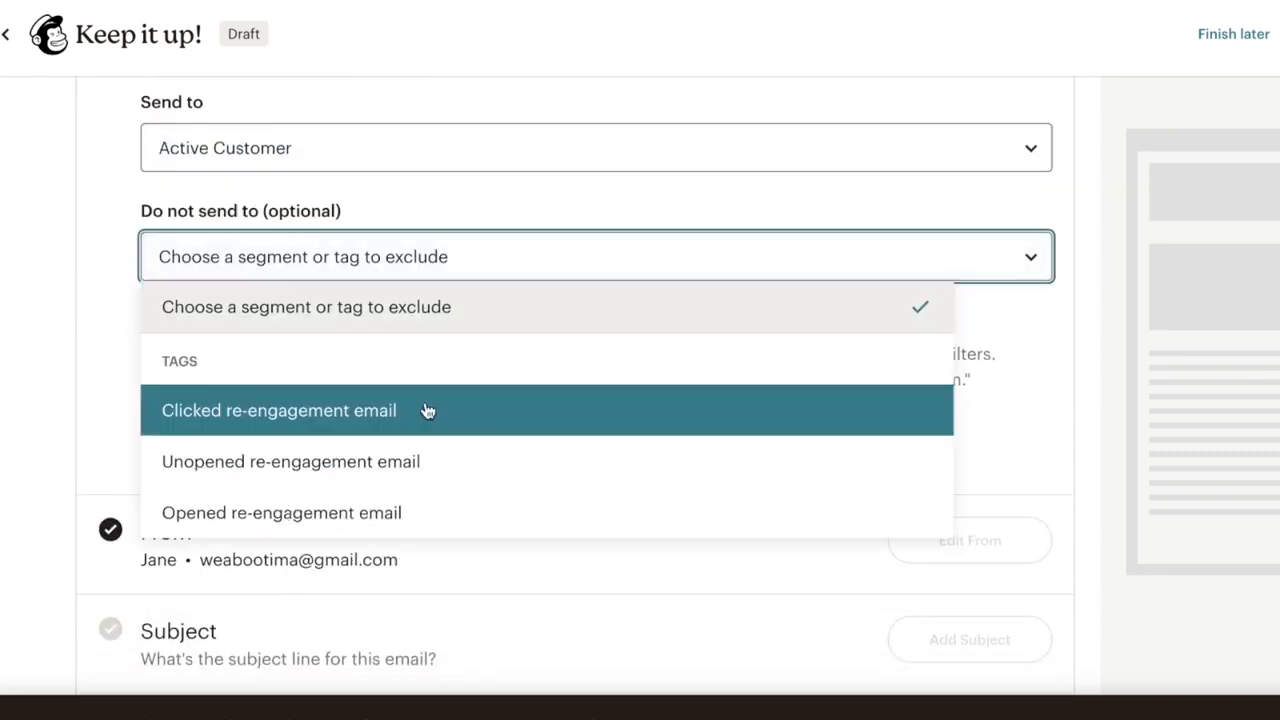
{"action": "left_click", "coordinate": [427, 411]}
{"action": "left_click", "coordinate": [366, 280]}
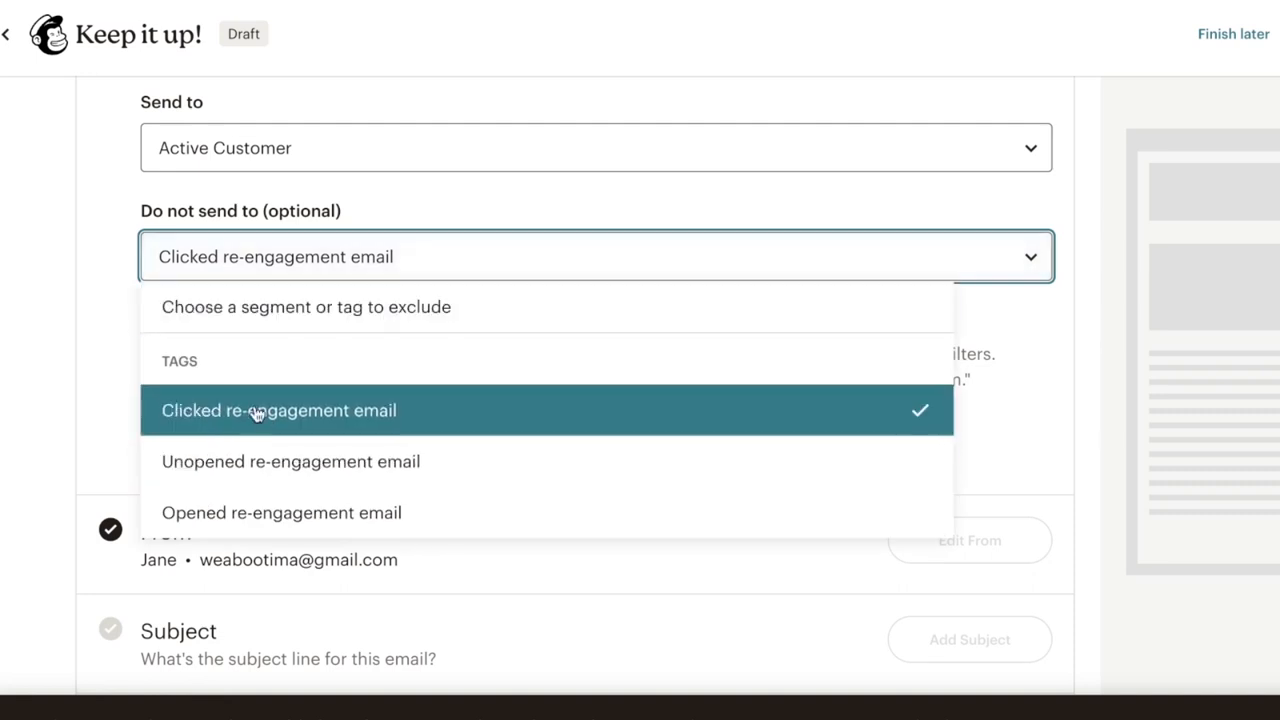
{"action": "left_click", "coordinate": [254, 410]}
{"action": "left_click", "coordinate": [232, 440]}
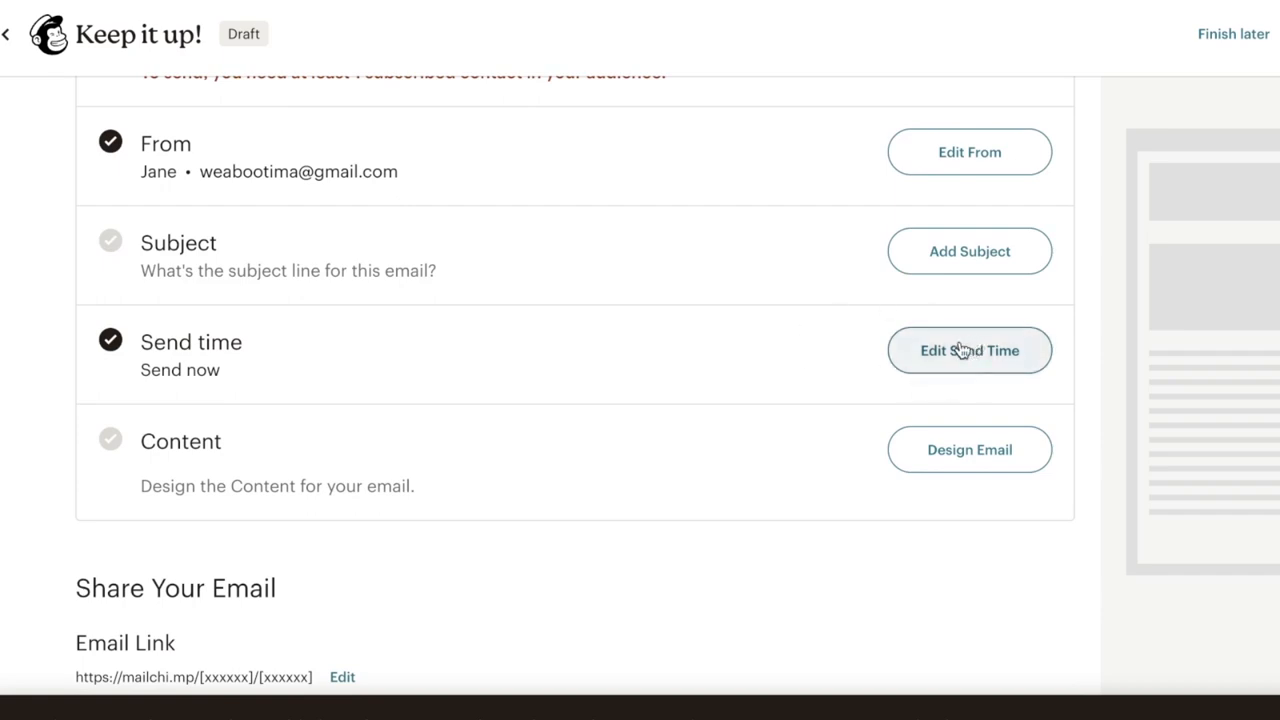
Step: Start designing the campaign's email content with the New Builder
{"action": "scroll", "coordinate": [860, 440], "scroll_direction": "up", "scroll_amount": 1}
{"action": "left_click", "coordinate": [897, 477]}
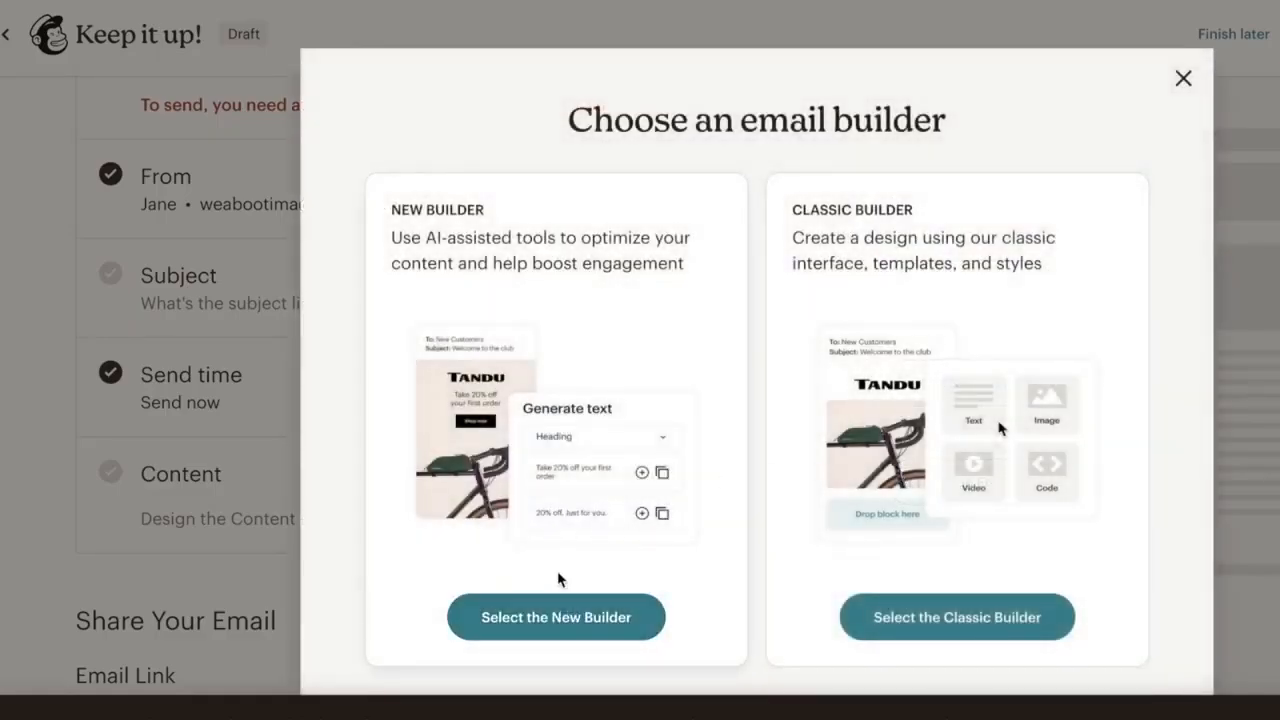
{"action": "left_click", "coordinate": [599, 635]}
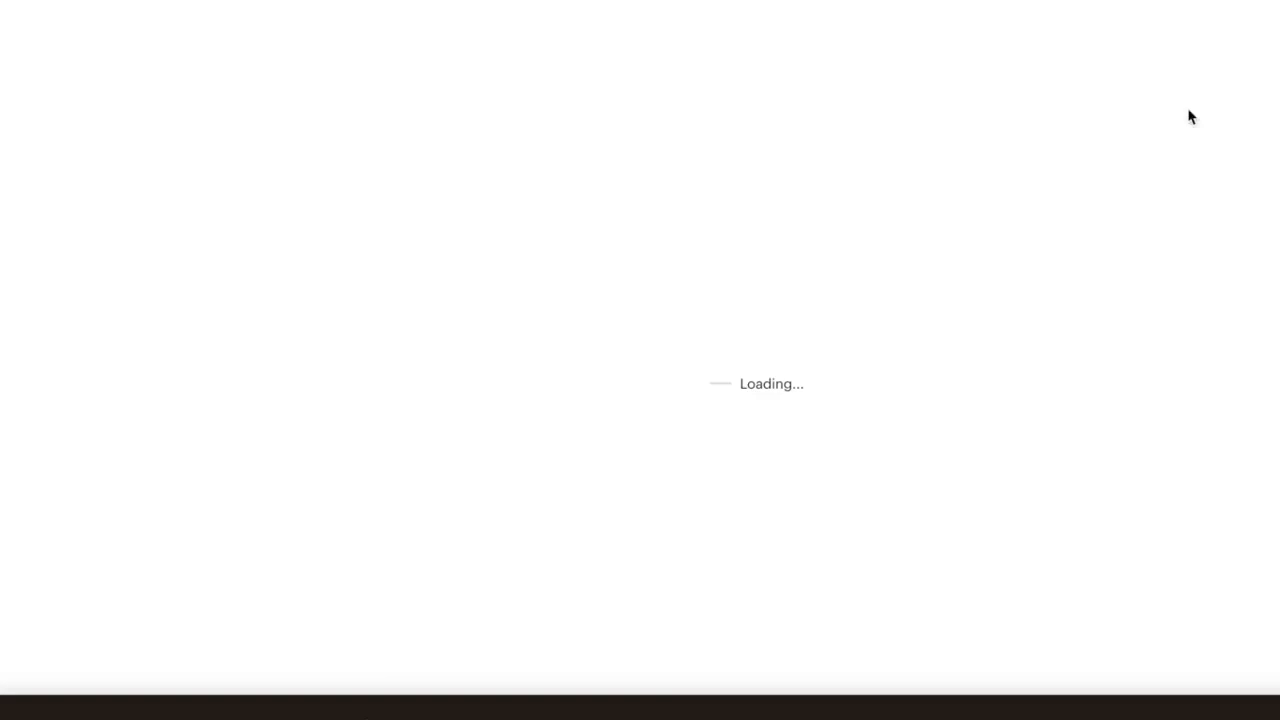
Step: Browse the Mailchimp templates and apply the Start from scratch template
{"action": "scroll", "coordinate": [736, 170], "scroll_direction": "down", "scroll_amount": 3}
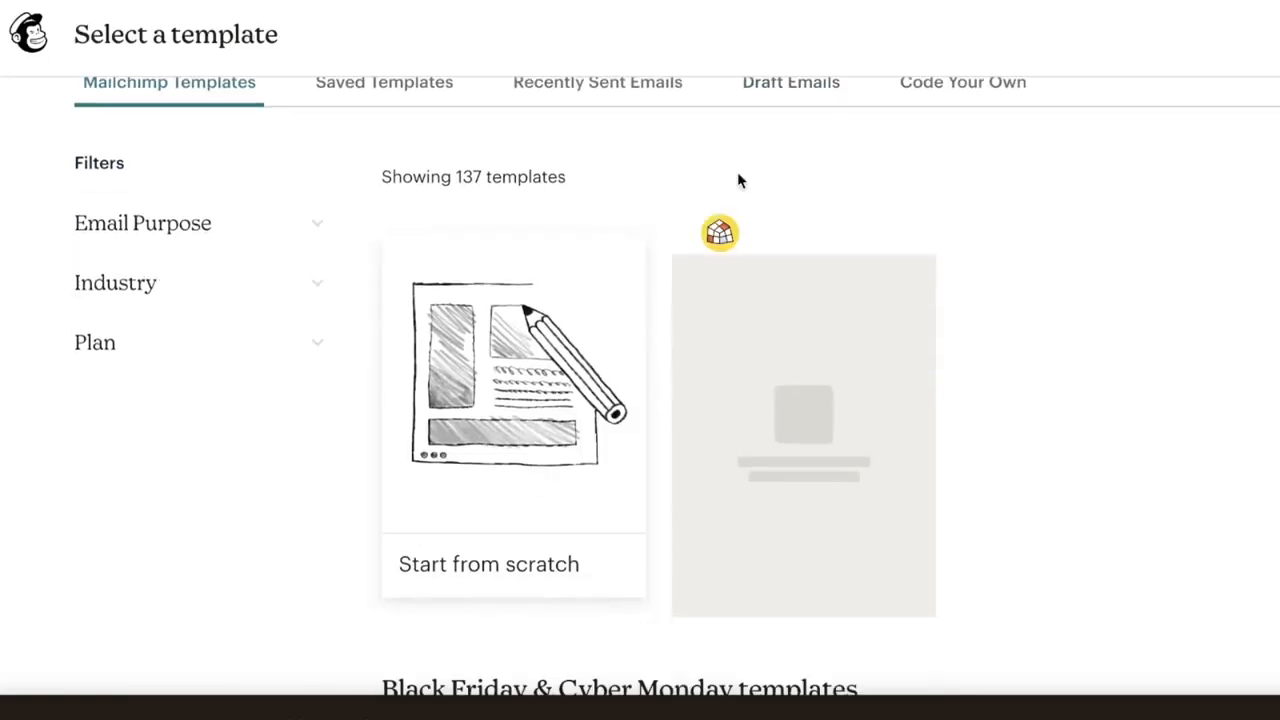
{"action": "mouse_move", "coordinate": [614, 341]}
{"action": "scroll", "coordinate": [614, 341], "scroll_direction": "down", "scroll_amount": 6}
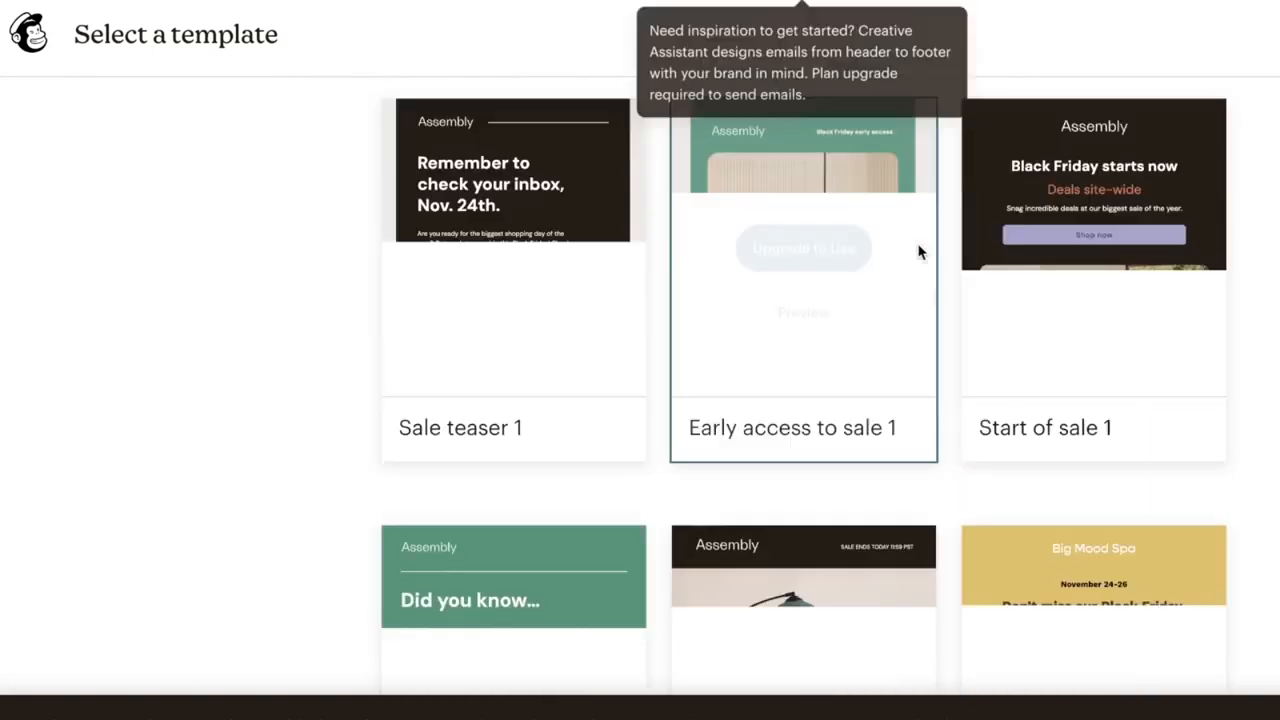
{"action": "mouse_move", "coordinate": [1100, 237]}
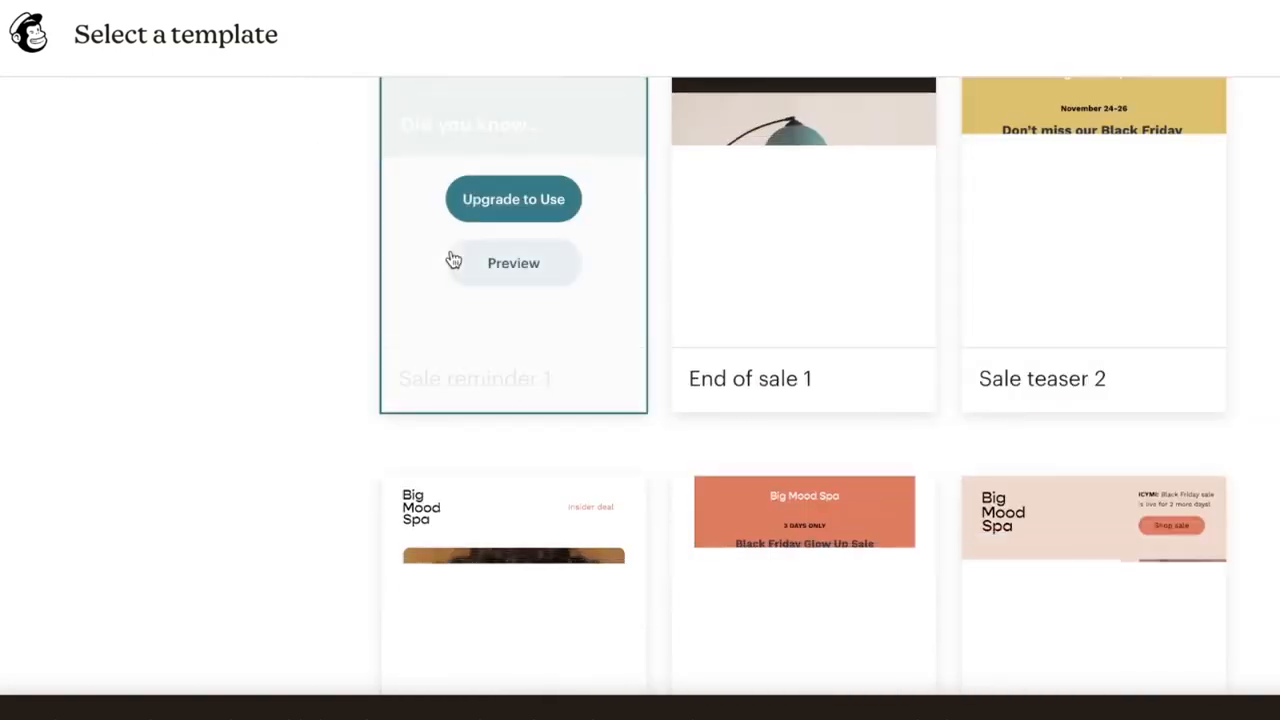
{"action": "scroll", "coordinate": [1193, 203], "scroll_direction": "down", "scroll_amount": 3}
{"action": "scroll", "coordinate": [1193, 207], "scroll_direction": "up", "scroll_amount": 15}
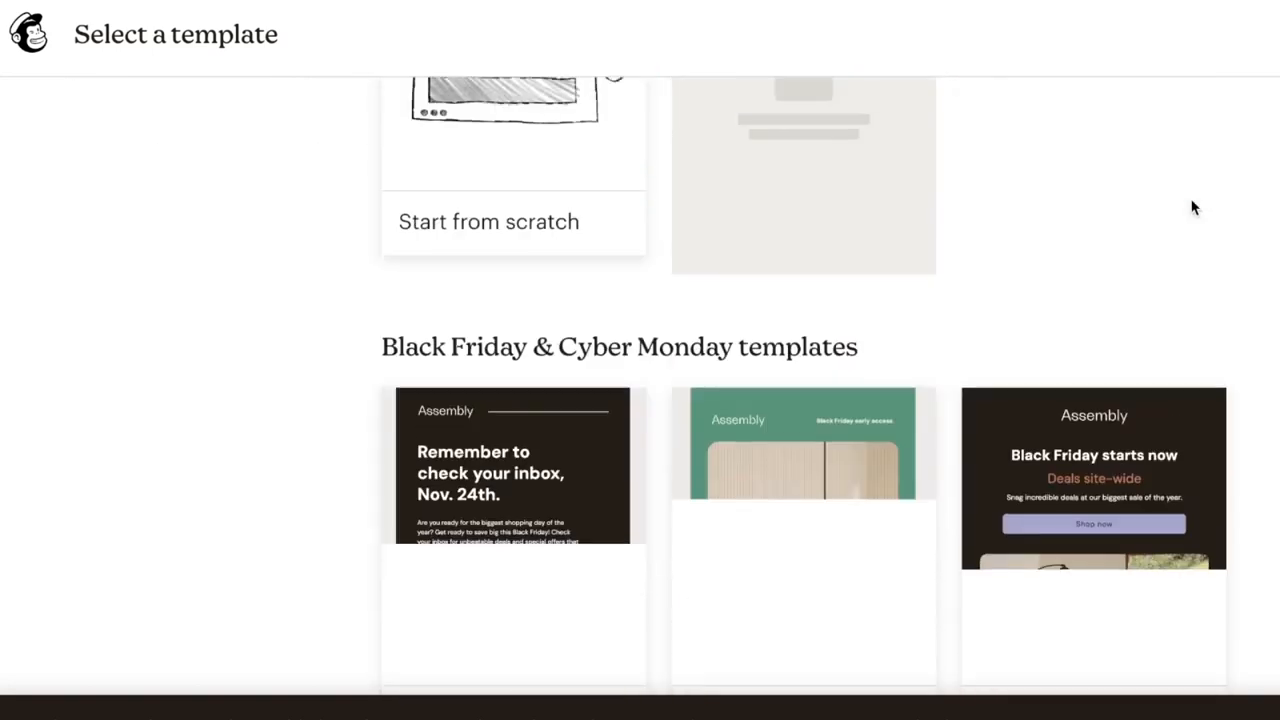
{"action": "scroll", "coordinate": [603, 409], "scroll_direction": "down", "scroll_amount": 5}
{"action": "scroll", "coordinate": [488, 245], "scroll_direction": "up", "scroll_amount": 2}
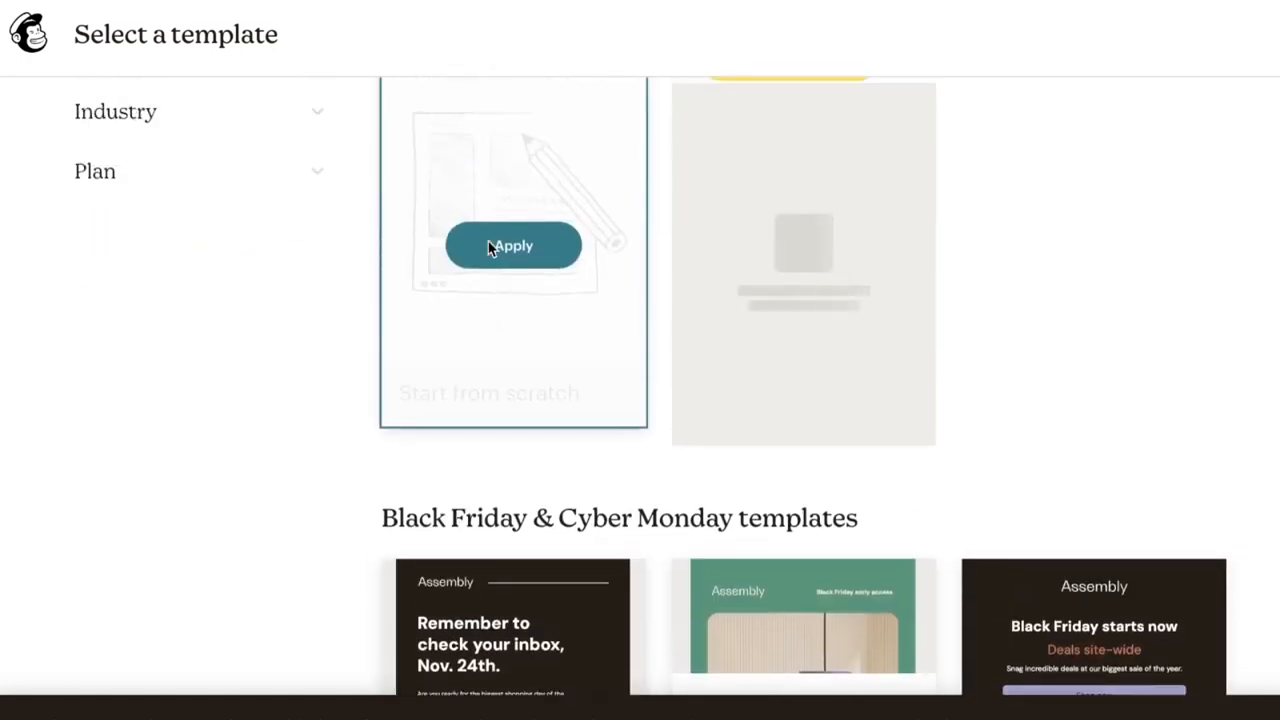
{"action": "scroll", "coordinate": [1150, 200], "scroll_direction": "up", "scroll_amount": 1}
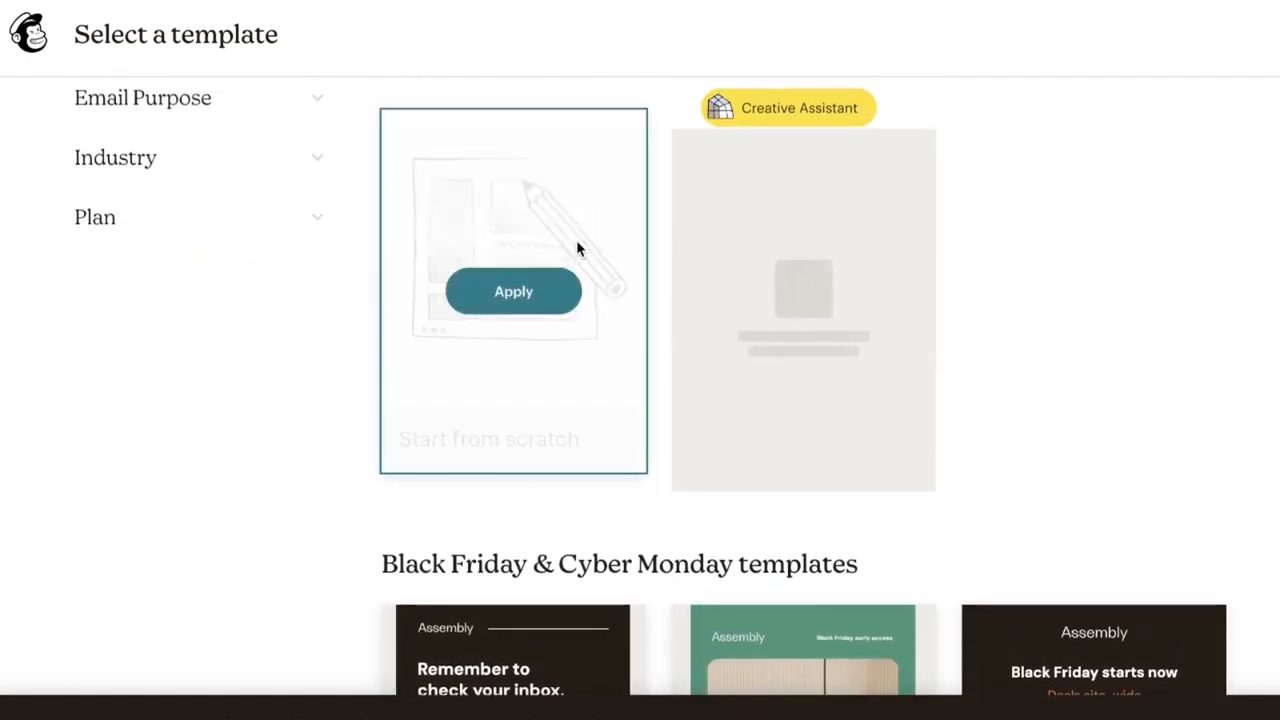
{"action": "left_click", "coordinate": [533, 291]}
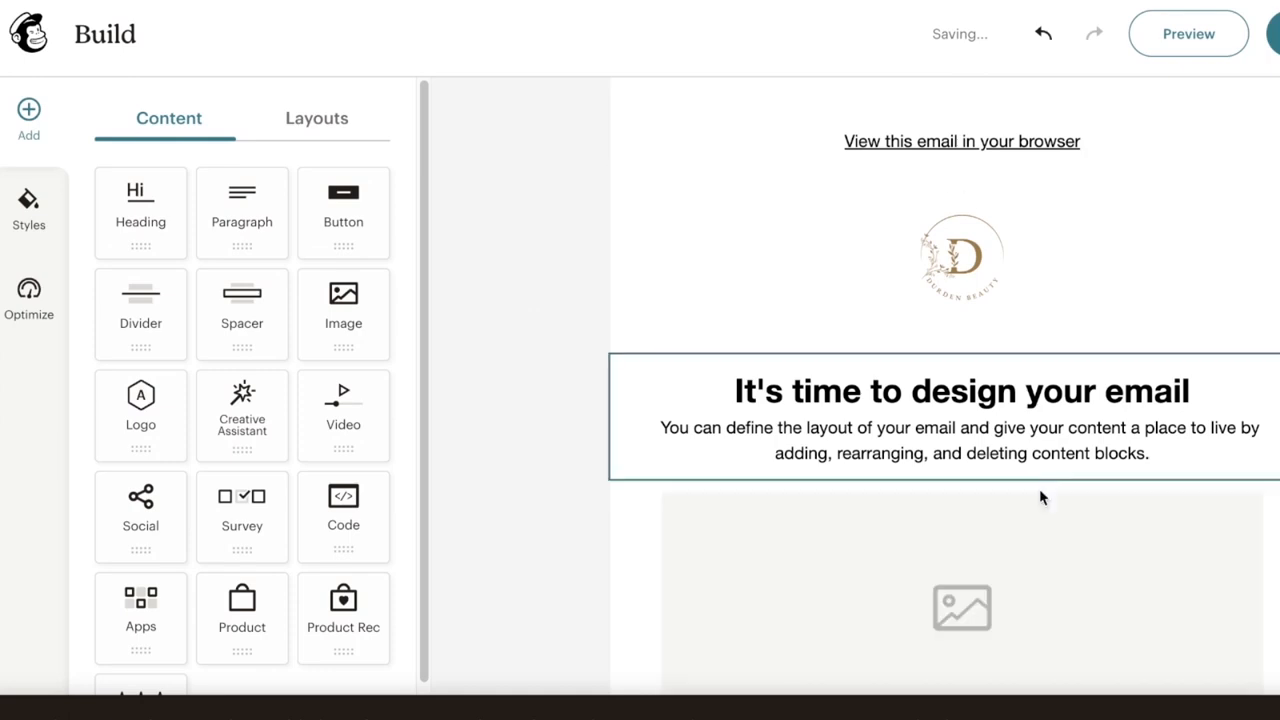
Step: Add a Code content block between the browser-view link and the logo, keeping its placeholder HTML
{"action": "scroll", "coordinate": [1000, 420], "scroll_direction": "down", "scroll_amount": 10}
{"action": "scroll", "coordinate": [929, 337], "scroll_direction": "up", "scroll_amount": 10}
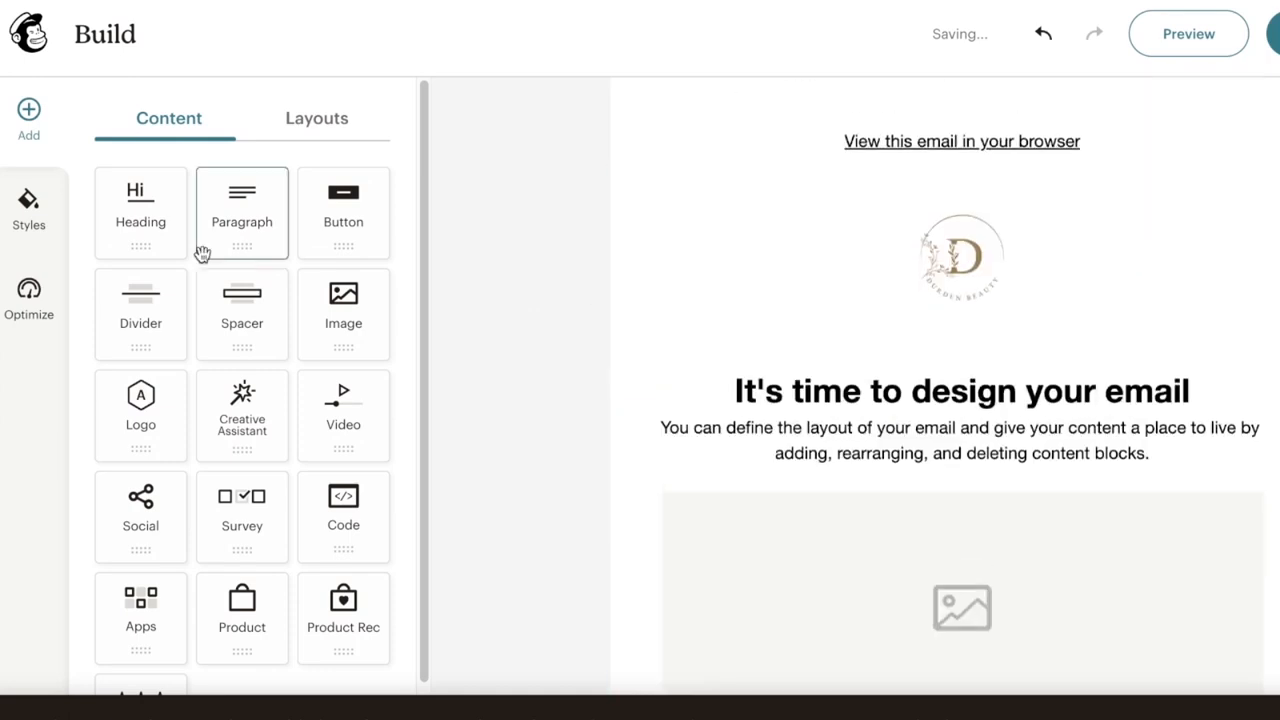
{"action": "left_click_drag", "start_coordinate": [357, 500], "coordinate": [846, 202]}
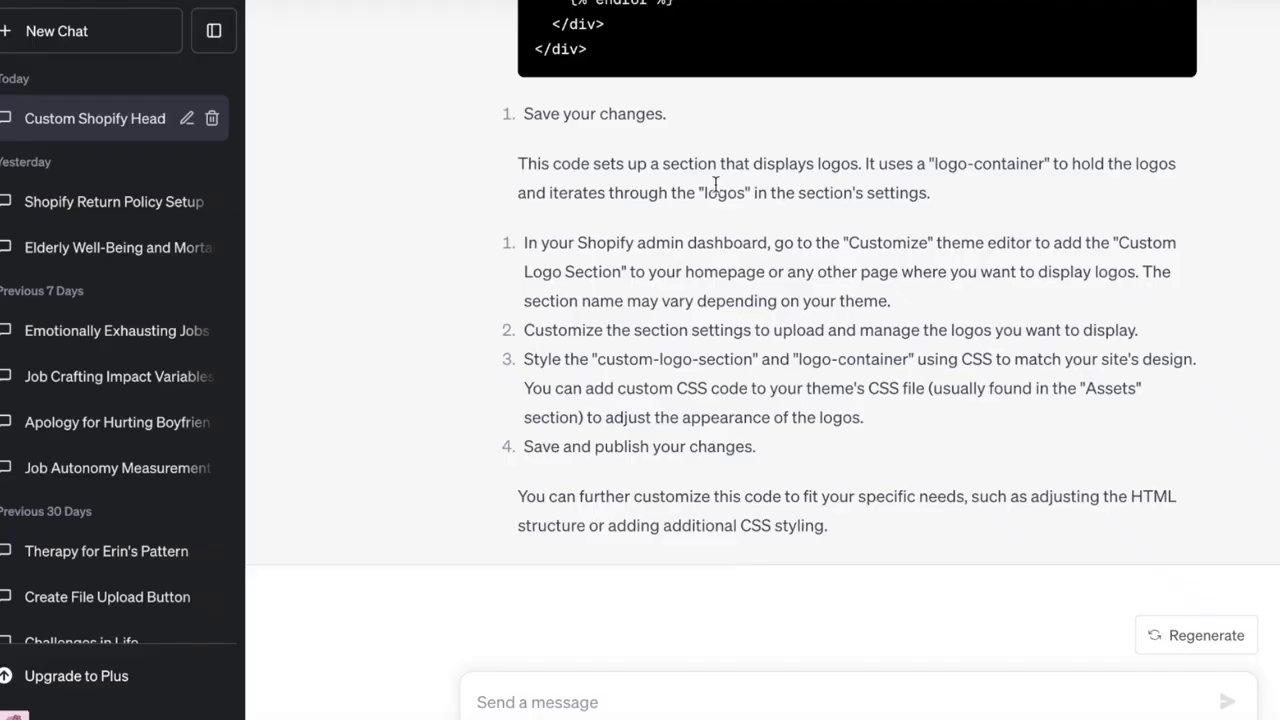
{"action": "scroll", "coordinate": [712, 190], "scroll_direction": "up", "scroll_amount": 1}
{"action": "scroll", "coordinate": [710, 199], "scroll_direction": "down", "scroll_amount": 2}
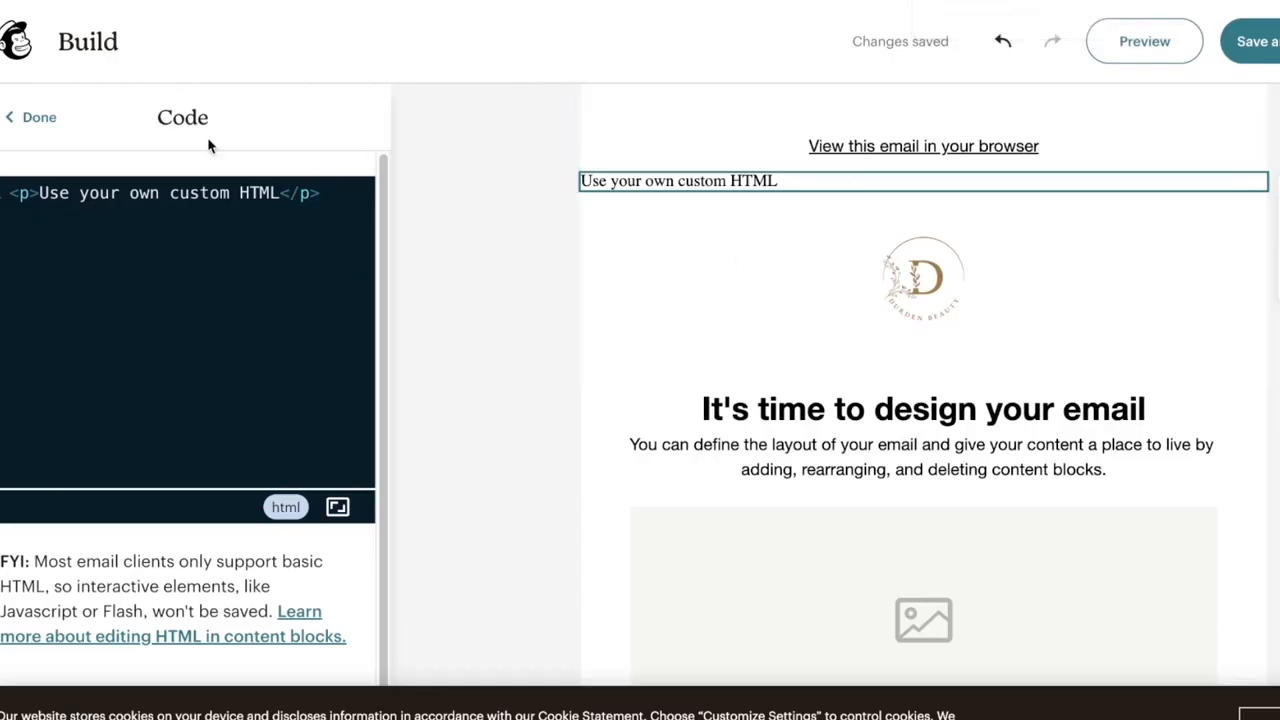
{"action": "left_click", "coordinate": [14, 116]}
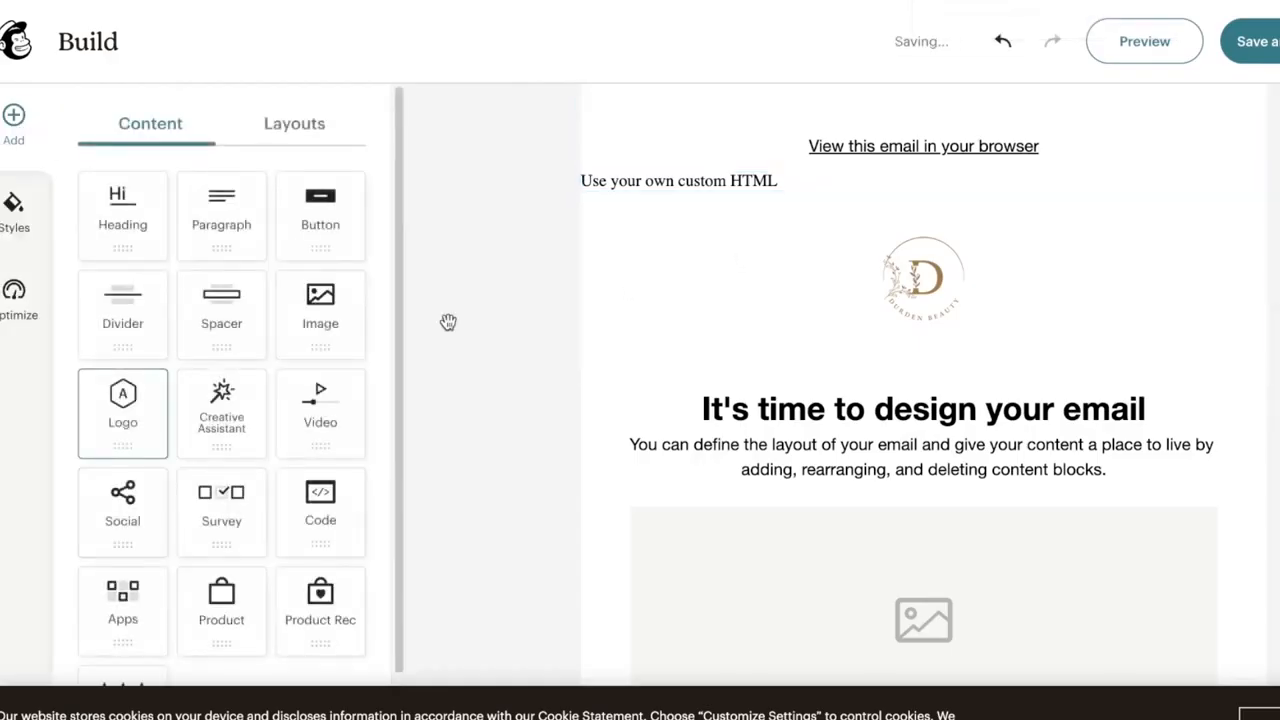
Step: Delete the custom HTML code block and the "View this email in your browser" text block above the logo
{"action": "left_click", "coordinate": [790, 191]}
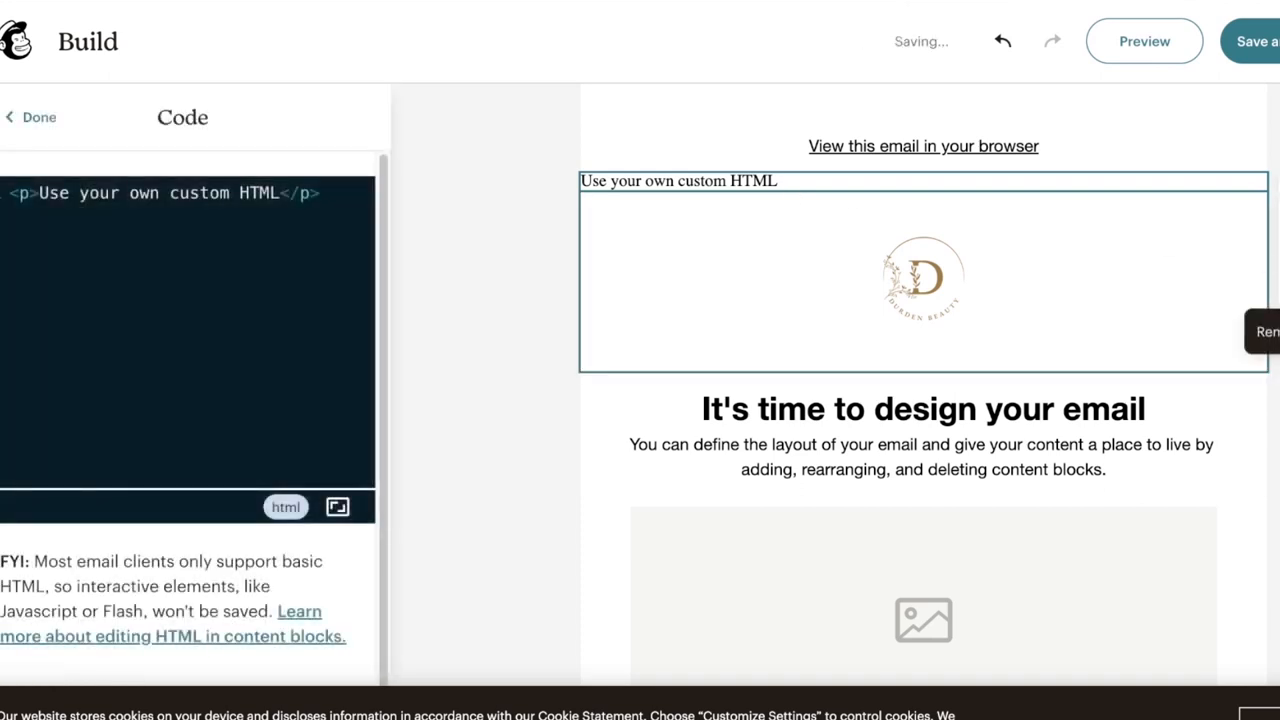
{"action": "left_click", "coordinate": [1279, 286]}
{"action": "left_click", "coordinate": [928, 163]}
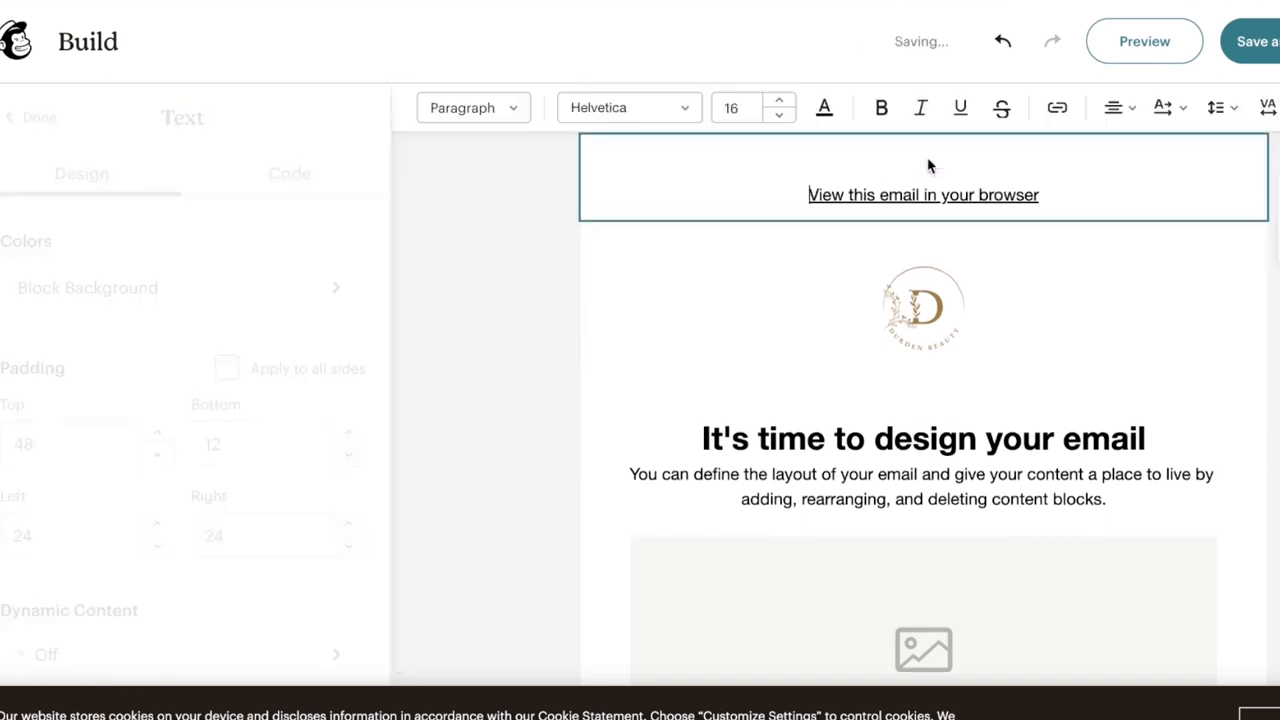
{"action": "scroll", "coordinate": [980, 209], "scroll_direction": "down", "scroll_amount": 2}
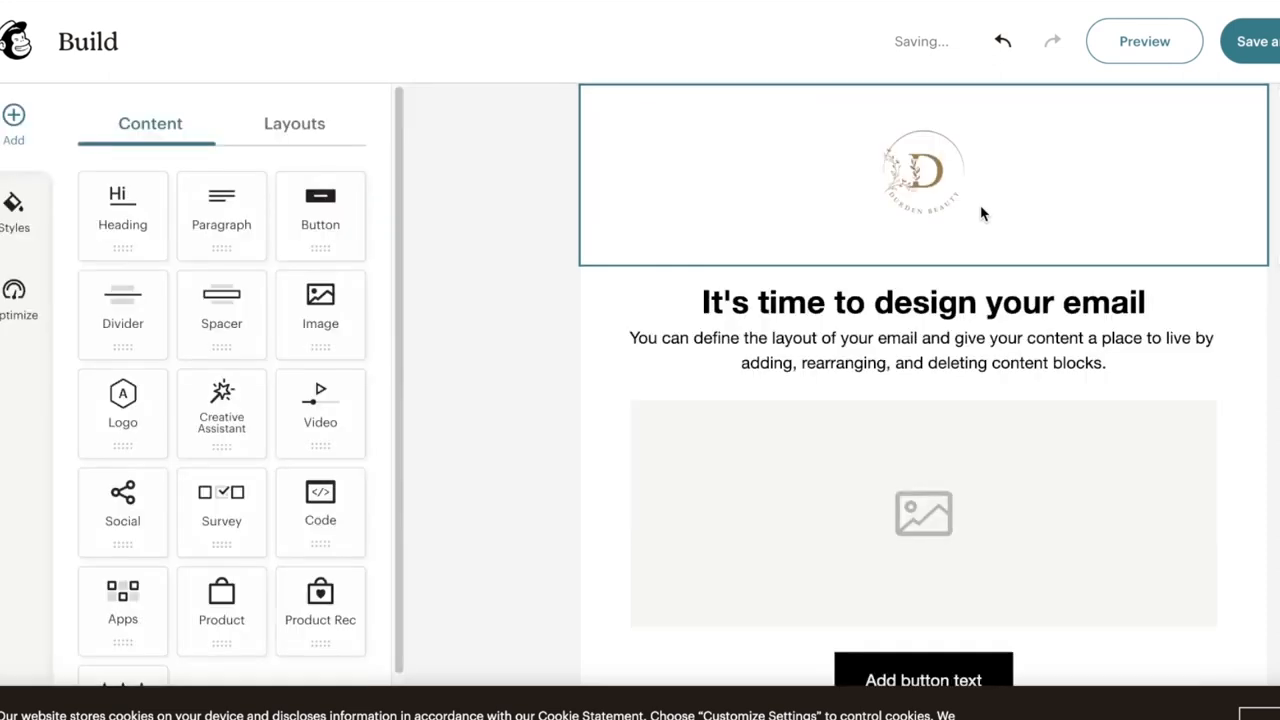
Step: Replace the email's heading and description with the two lines "HEYYY" and "tHE WINTER SALE IS HERE"
{"action": "triple_click", "coordinate": [963, 305]}
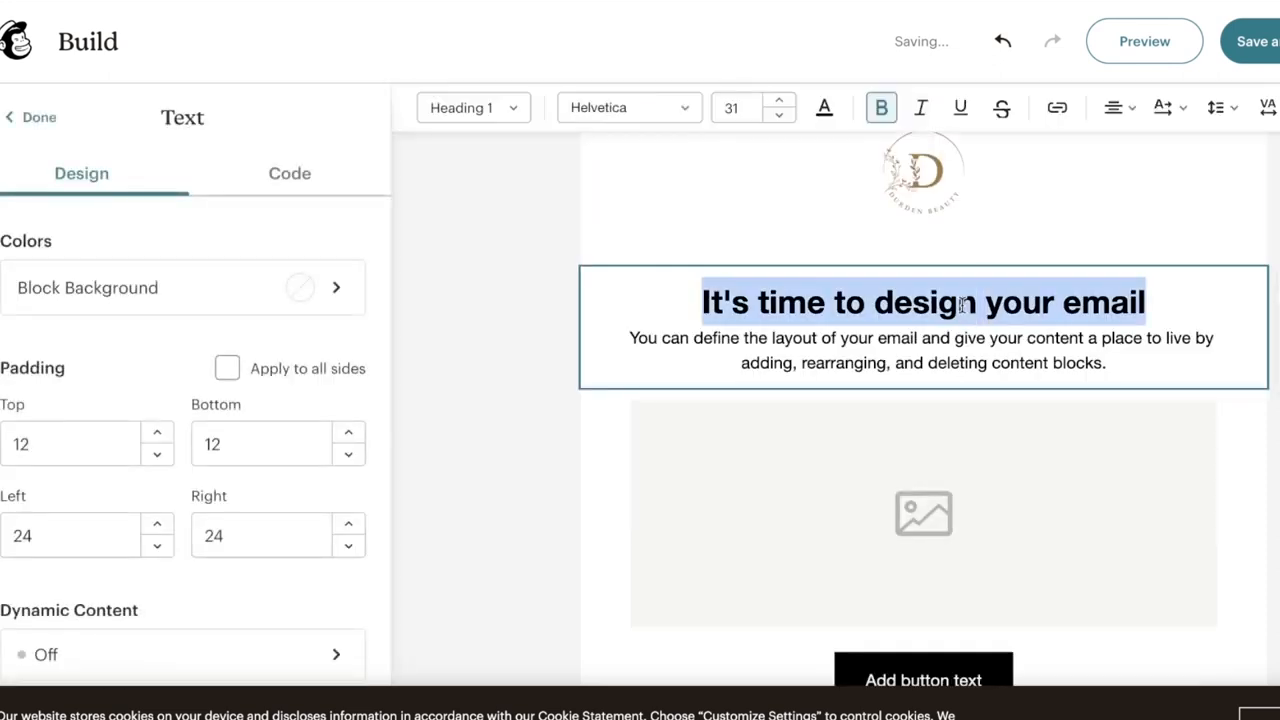
{"action": "type", "text": "PS"}
{"action": "key", "text": "BackSpace"}
{"action": "key", "text": "BackSpace"}
{"action": "type", "text": "HE"}
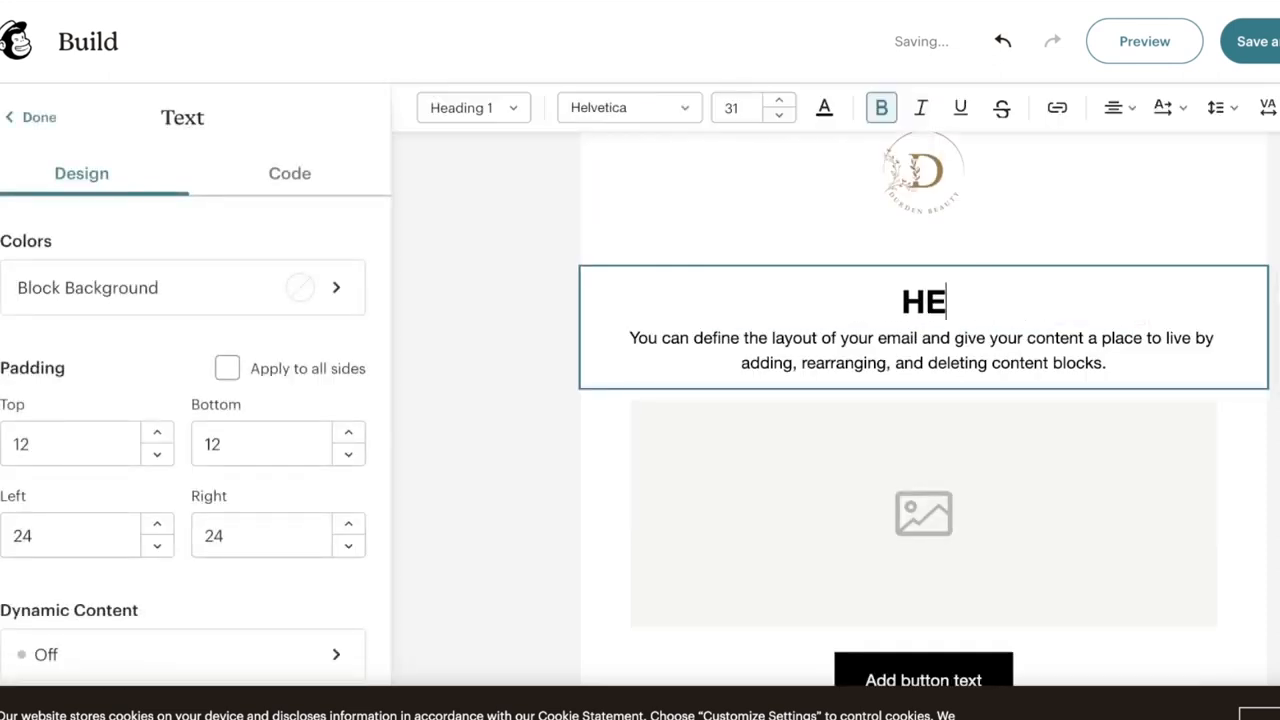
{"action": "type", "text": "YYY"}
{"action": "key", "text": "Return"}
{"action": "type", "text": "tHE WINTER SALE IS HERE"}
{"action": "left_click", "coordinate": [1222, 485]}
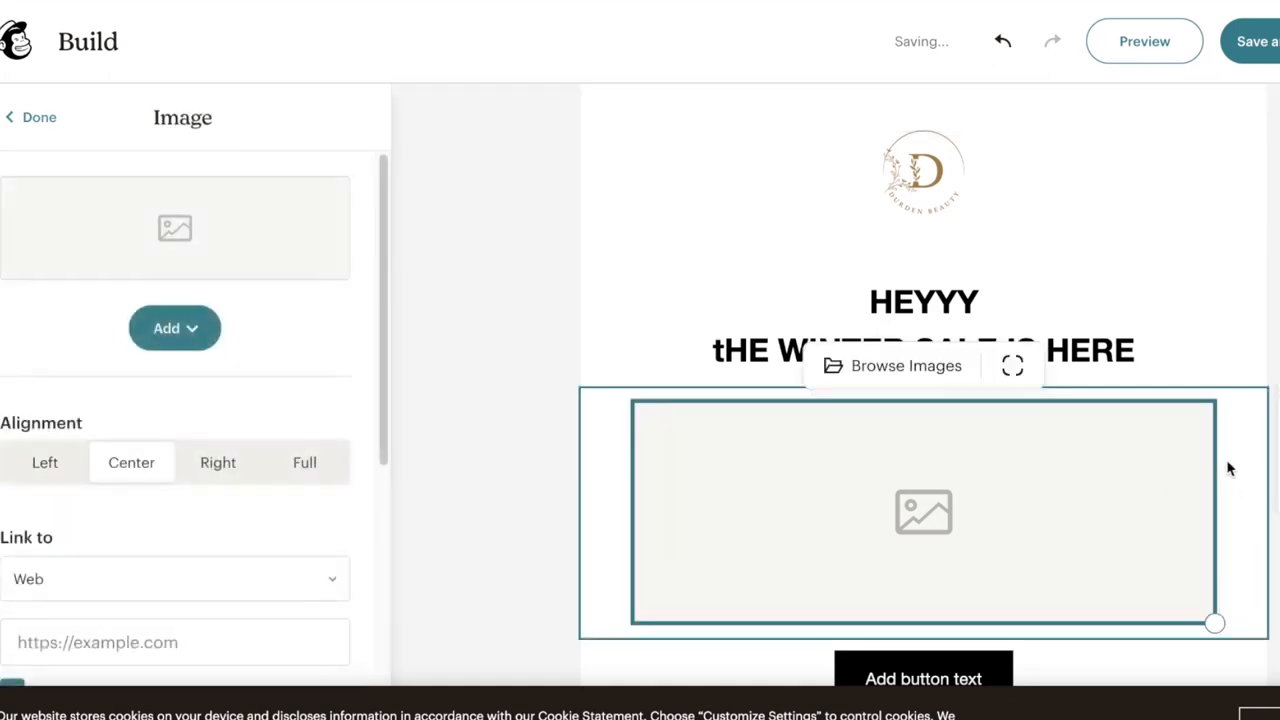
{"action": "scroll", "coordinate": [600, 380], "scroll_direction": "down", "scroll_amount": 6}
{"action": "scroll", "coordinate": [792, 340], "scroll_direction": "up", "scroll_amount": 3}
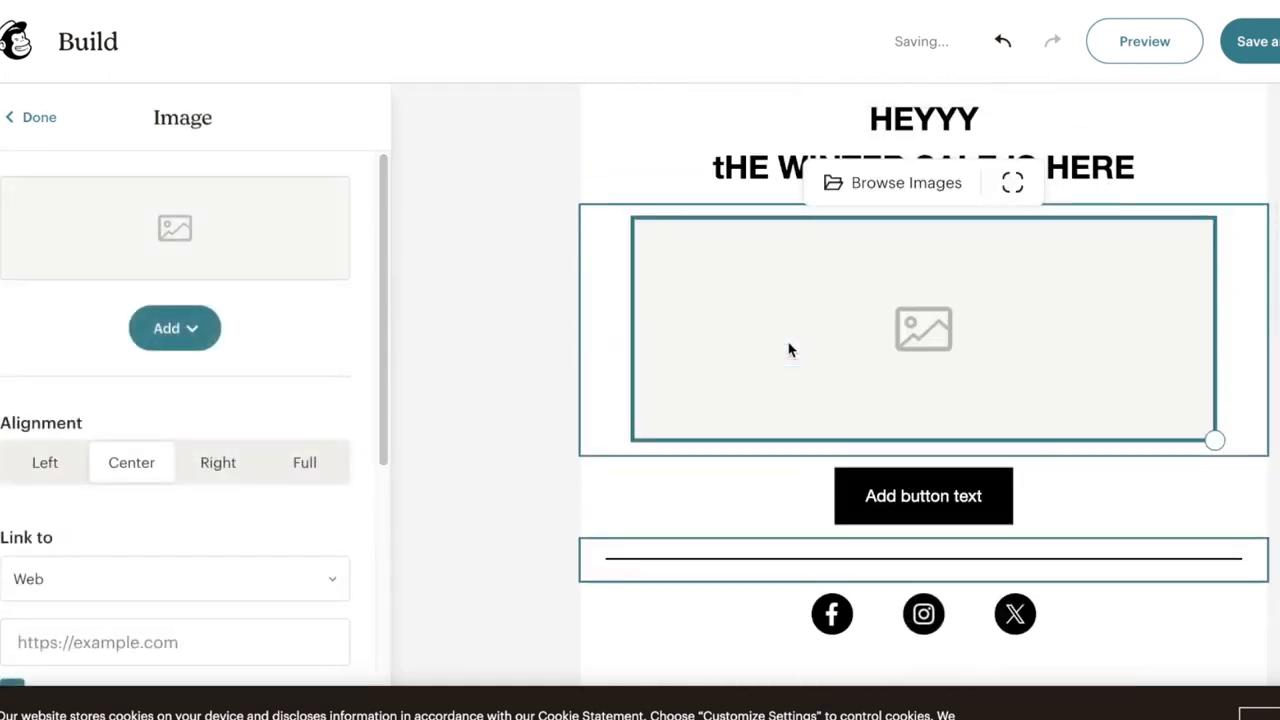
{"action": "left_click", "coordinate": [36, 118]}
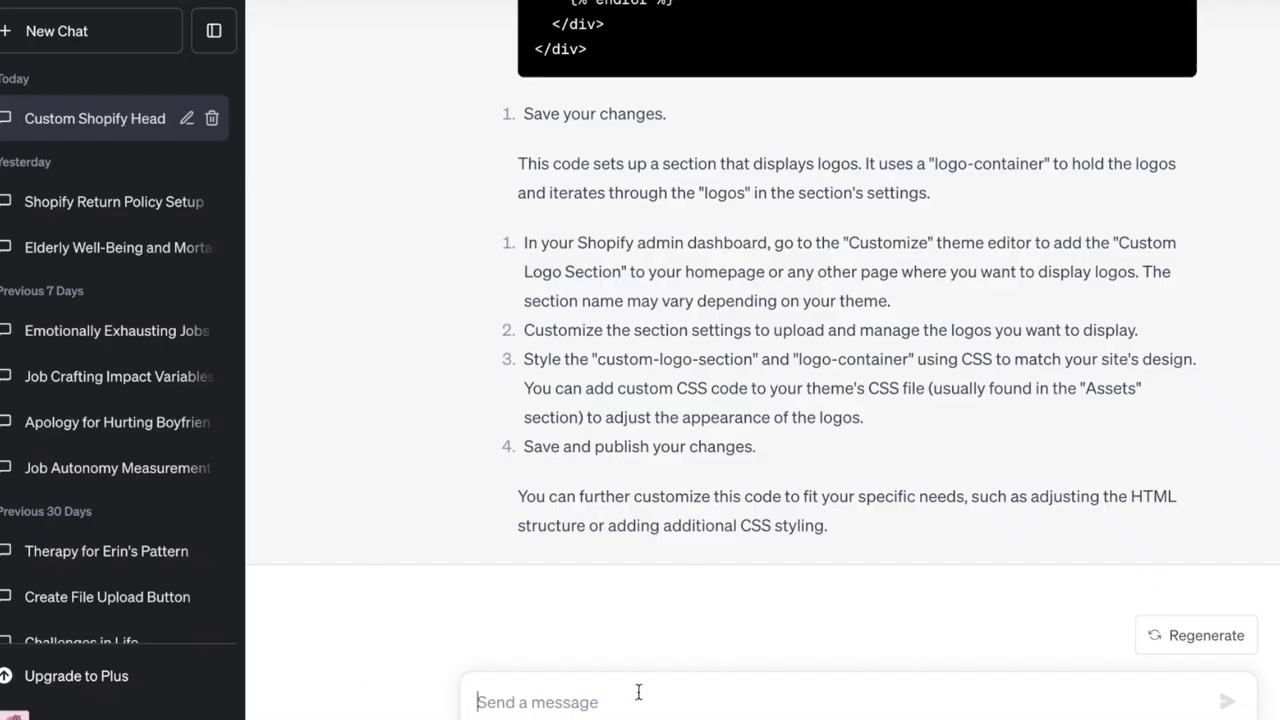
Step: Switch to ChatGPT and send the request "write me an html for email templates where I can add 4 images in a grid"
{"action": "type", "text": "write me an html for email tem"}
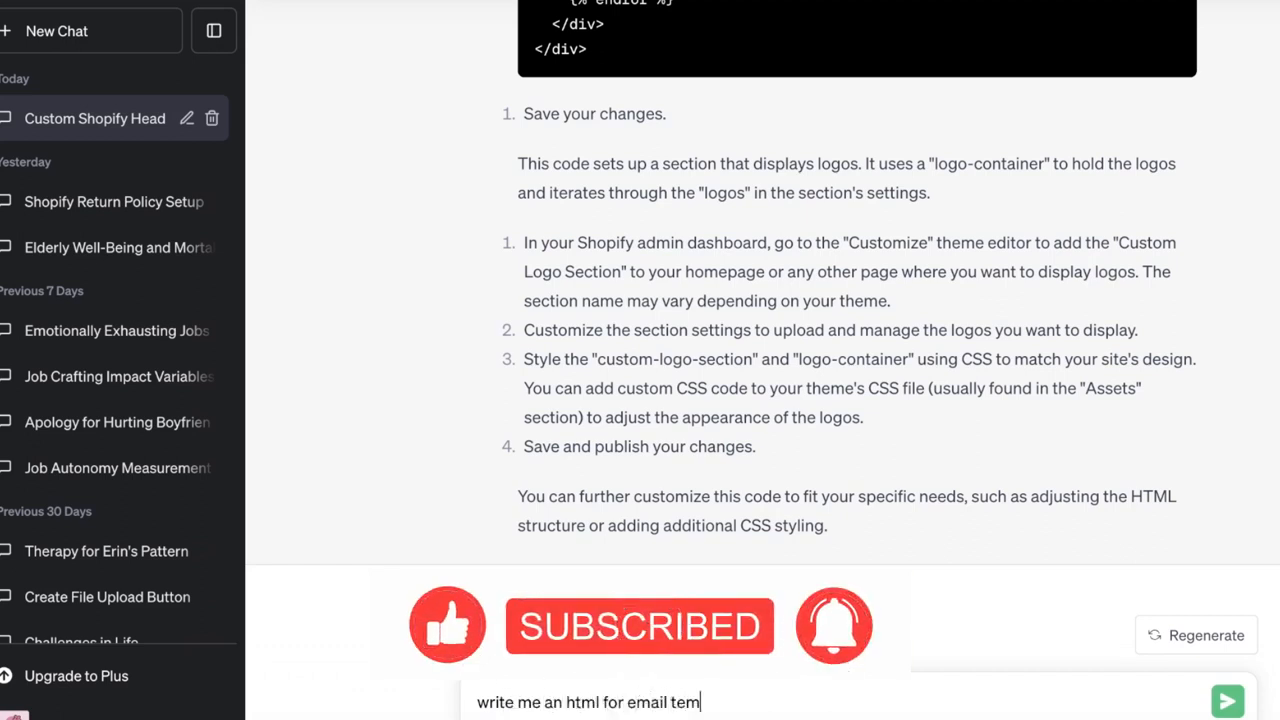
{"action": "type", "text": "plates where I can add"}
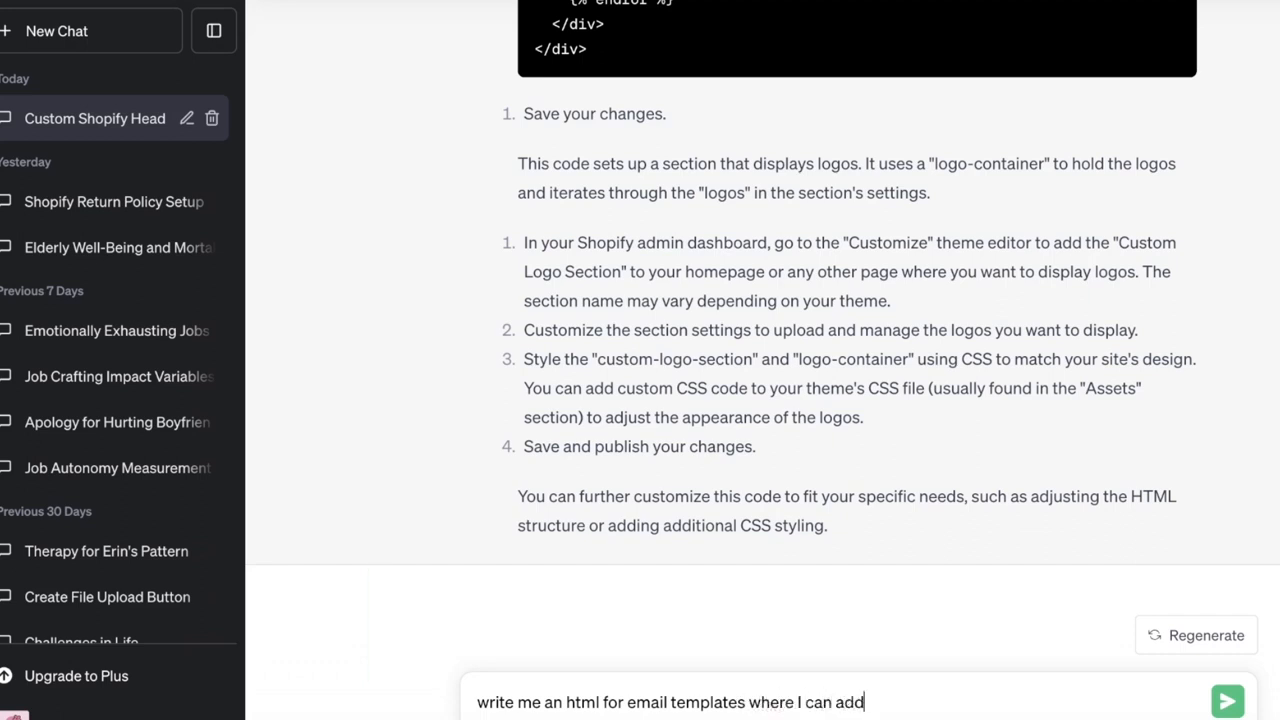
{"action": "type", "text": "4 images in the for"}
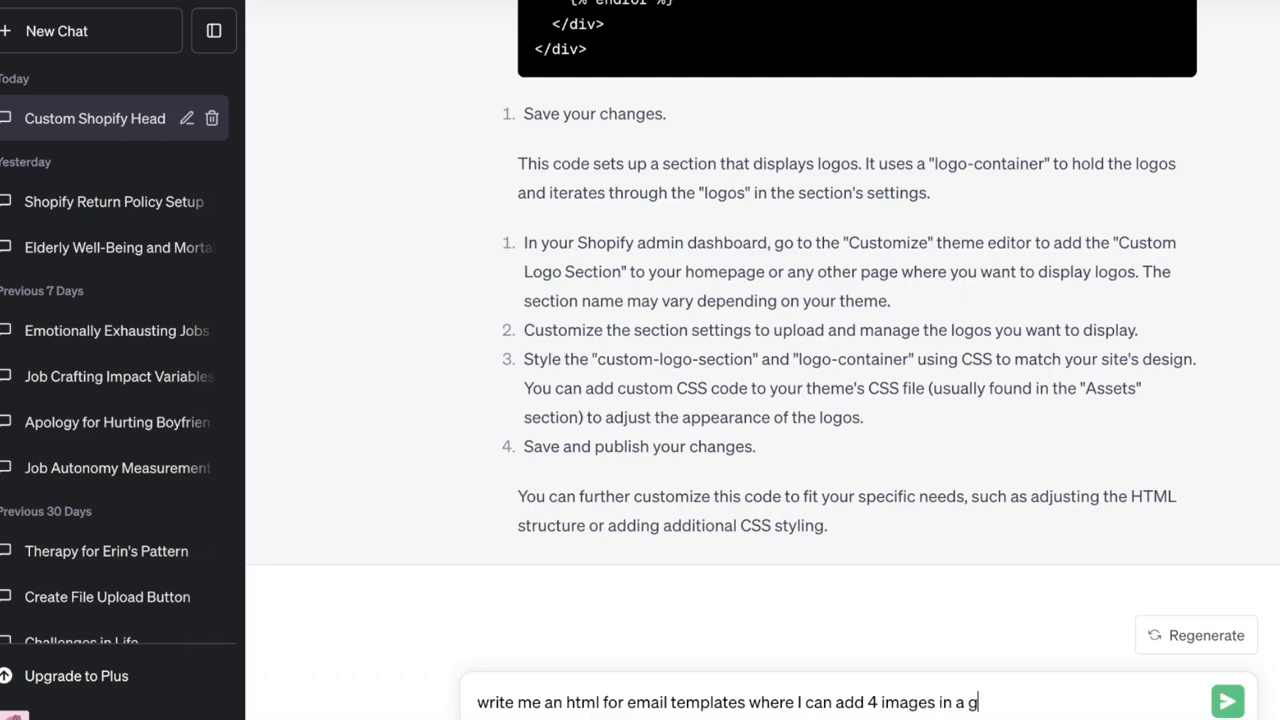
{"action": "type", "text": " grid"}
{"action": "key", "text": "Return"}
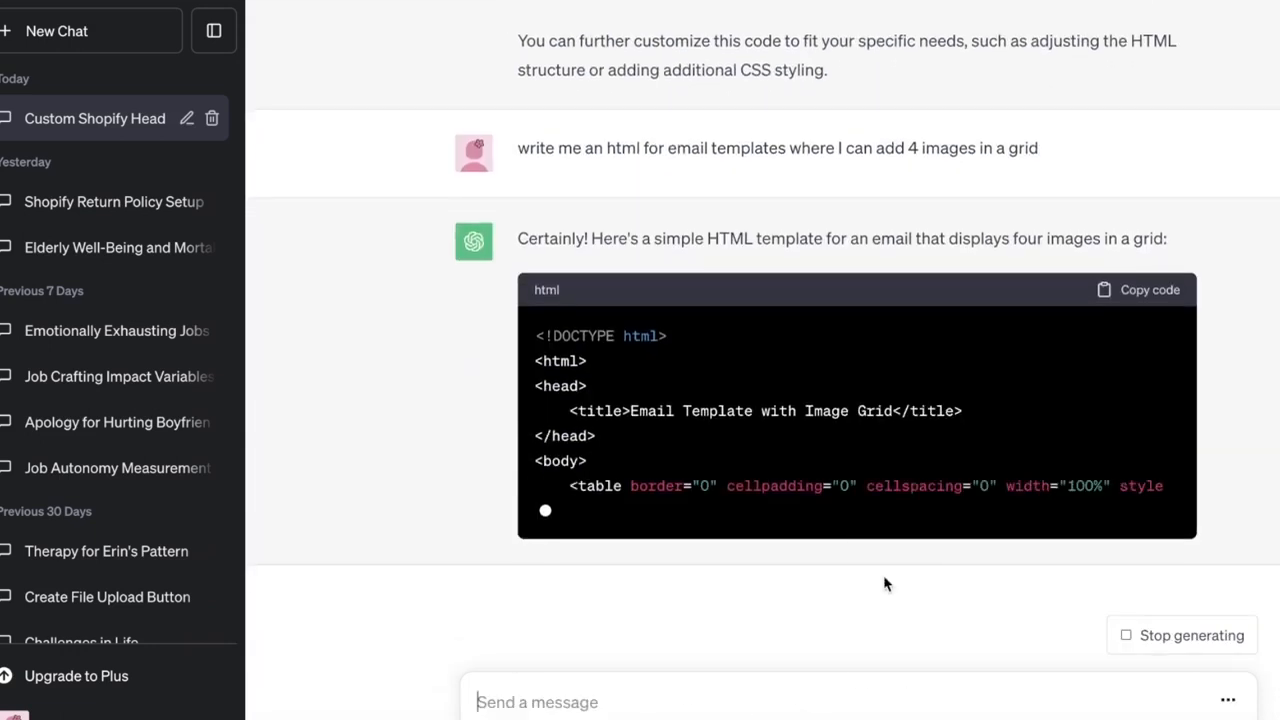
Step: Copy the generated HTML code for the four-image grid email template
{"action": "left_click", "coordinate": [1120, 229]}
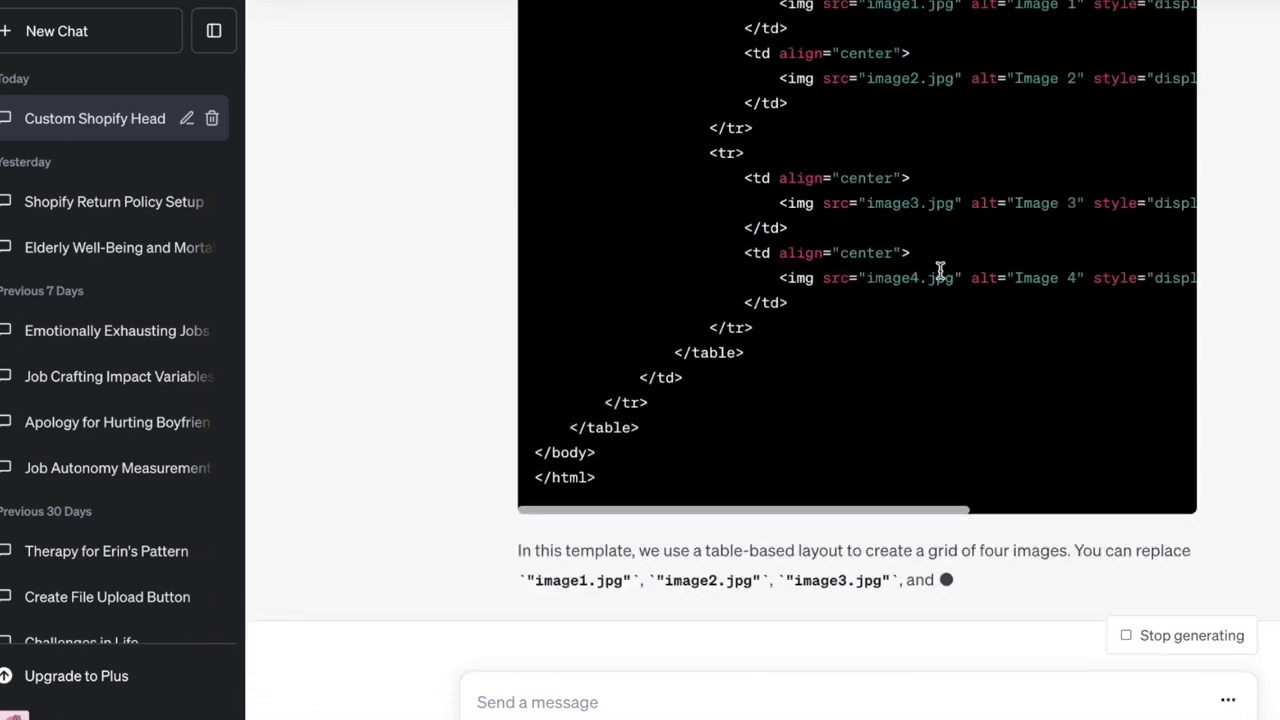
{"action": "scroll", "coordinate": [943, 289], "scroll_direction": "up", "scroll_amount": 5}
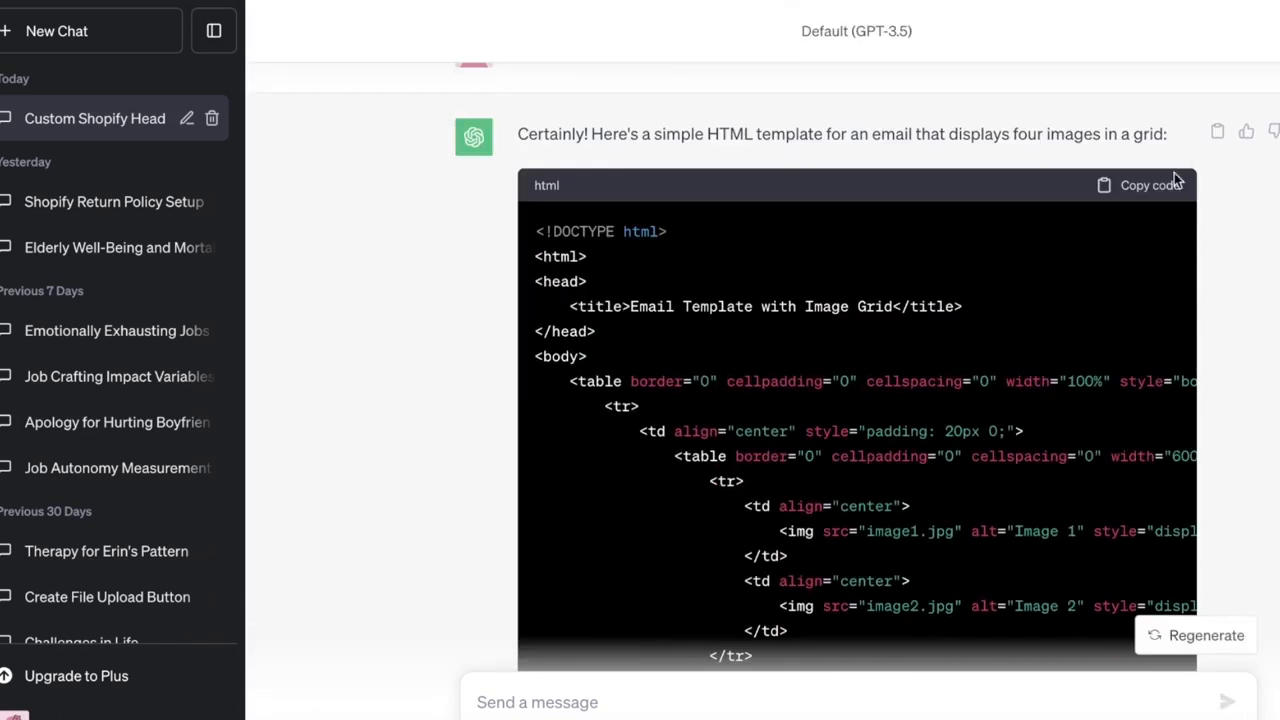
{"action": "left_click", "coordinate": [1128, 192]}
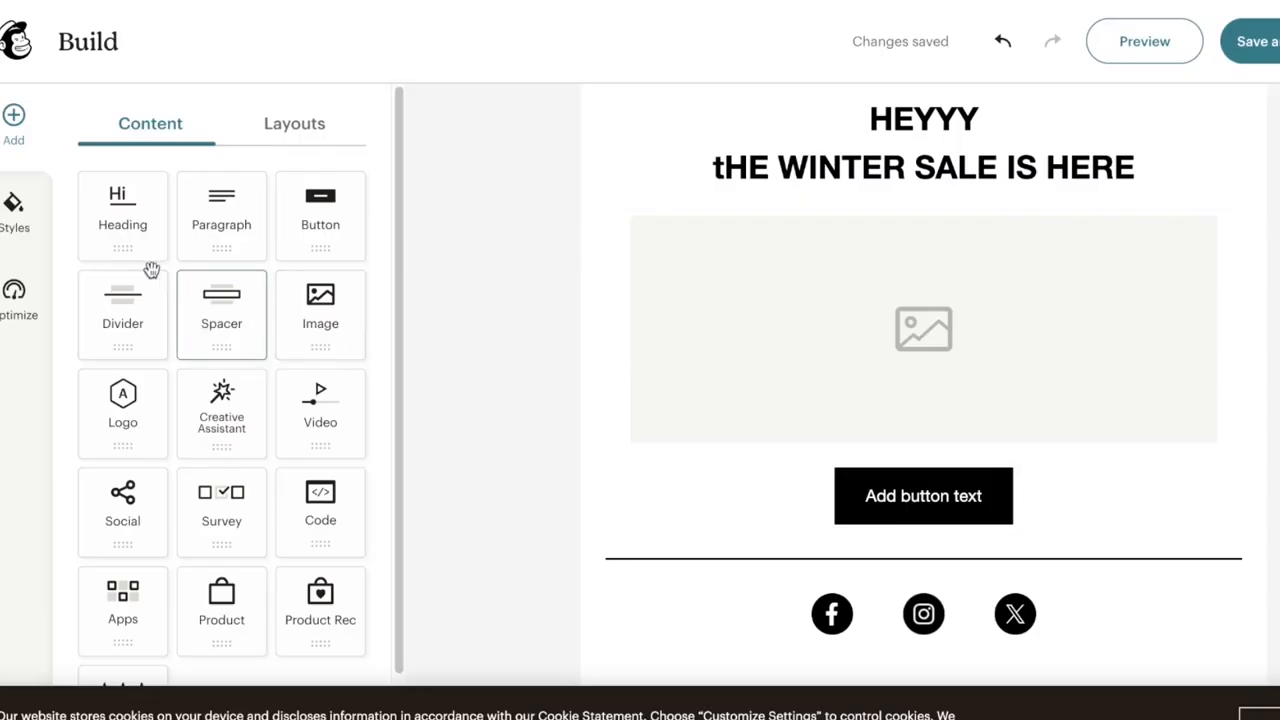
Step: Add a code block below the social icons and delete the empty image placeholder under the heading
{"action": "left_click", "coordinate": [309, 490]}
{"action": "left_click_drag", "start_coordinate": [309, 490], "coordinate": [580, 337]}
{"action": "left_click", "coordinate": [1140, 266]}
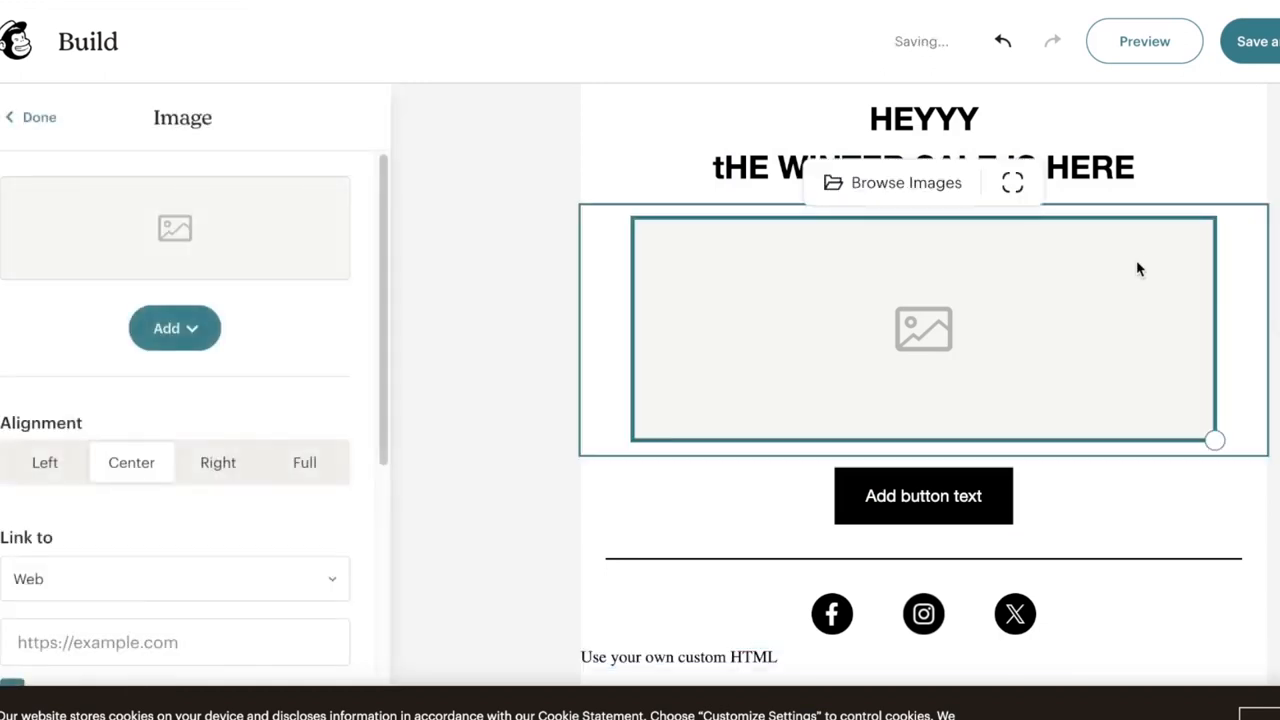
{"action": "left_click", "coordinate": [1278, 330]}
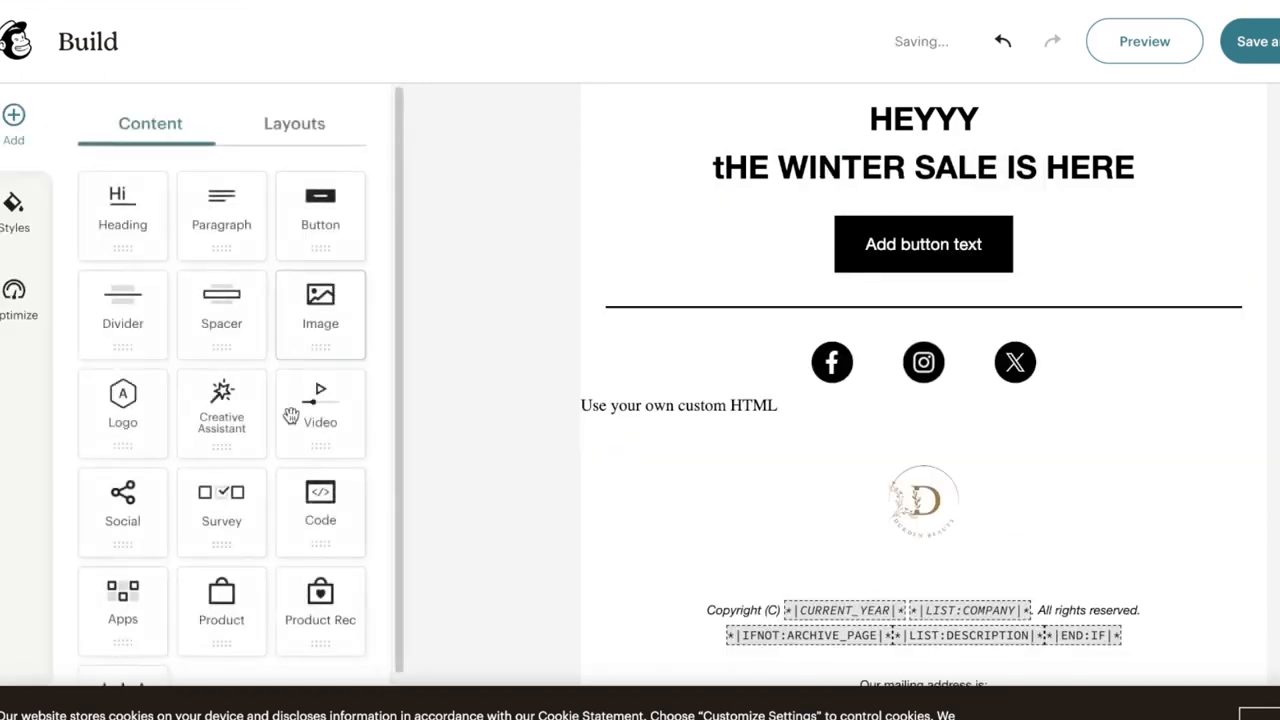
Step: Add a code block below the "tHE WINTER SALE IS HERE" heading and replace its placeholder code with the copied image-grid HTML
{"action": "left_click_drag", "start_coordinate": [320, 520], "coordinate": [857, 400]}
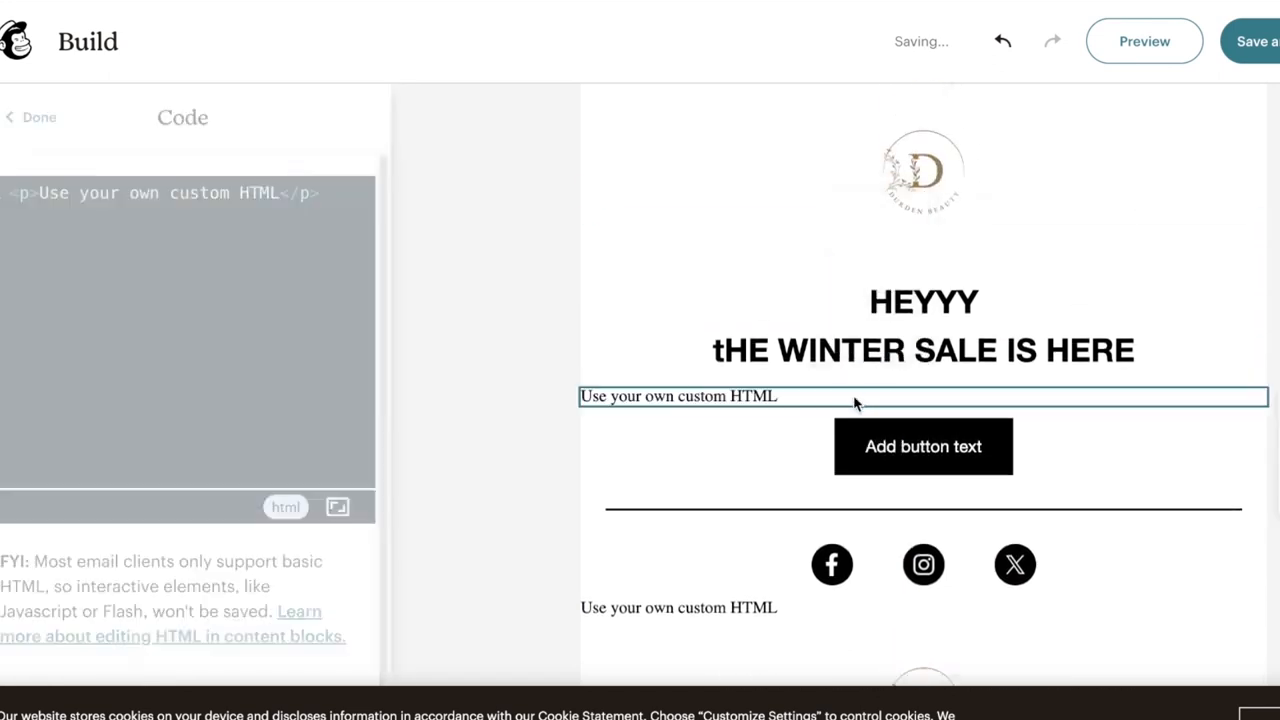
{"action": "left_click", "coordinate": [182, 236]}
{"action": "triple_click", "coordinate": [176, 202]}
{"action": "left_click", "coordinate": [26, 194]}
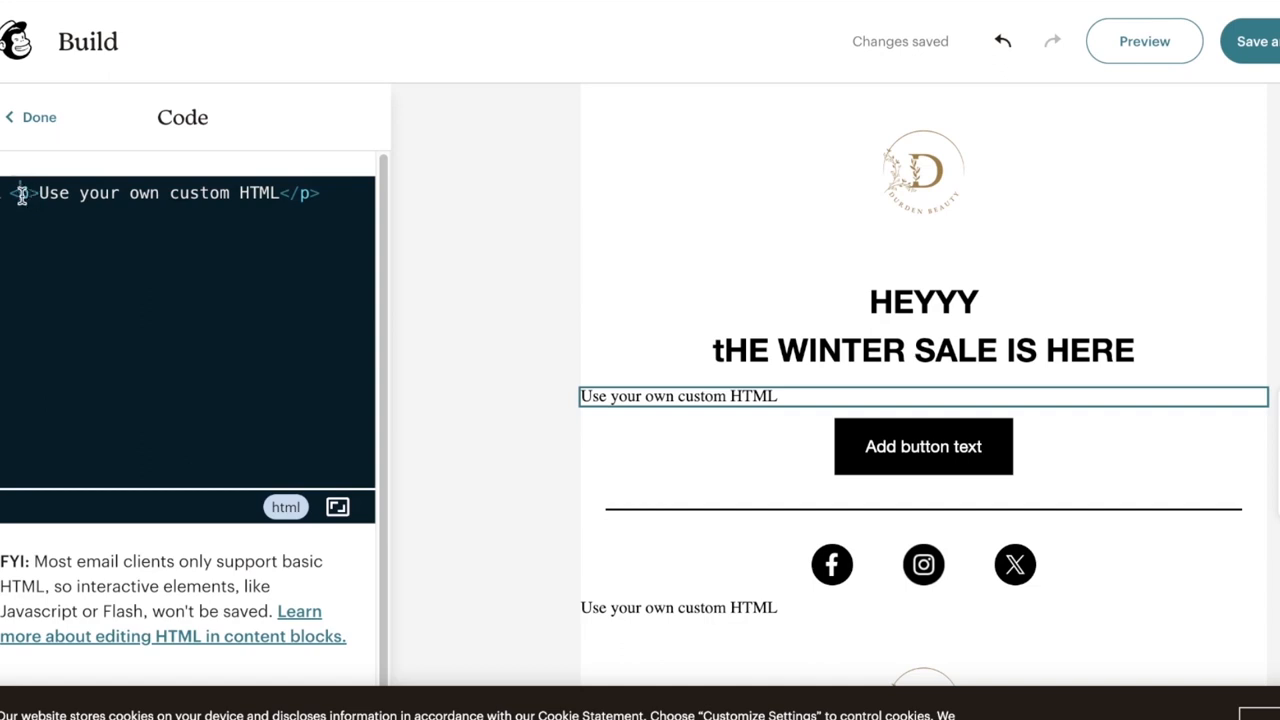
{"action": "key", "text": "super+a"}
{"action": "right_click", "coordinate": [22, 196]}
{"action": "left_click", "coordinate": [68, 374]}
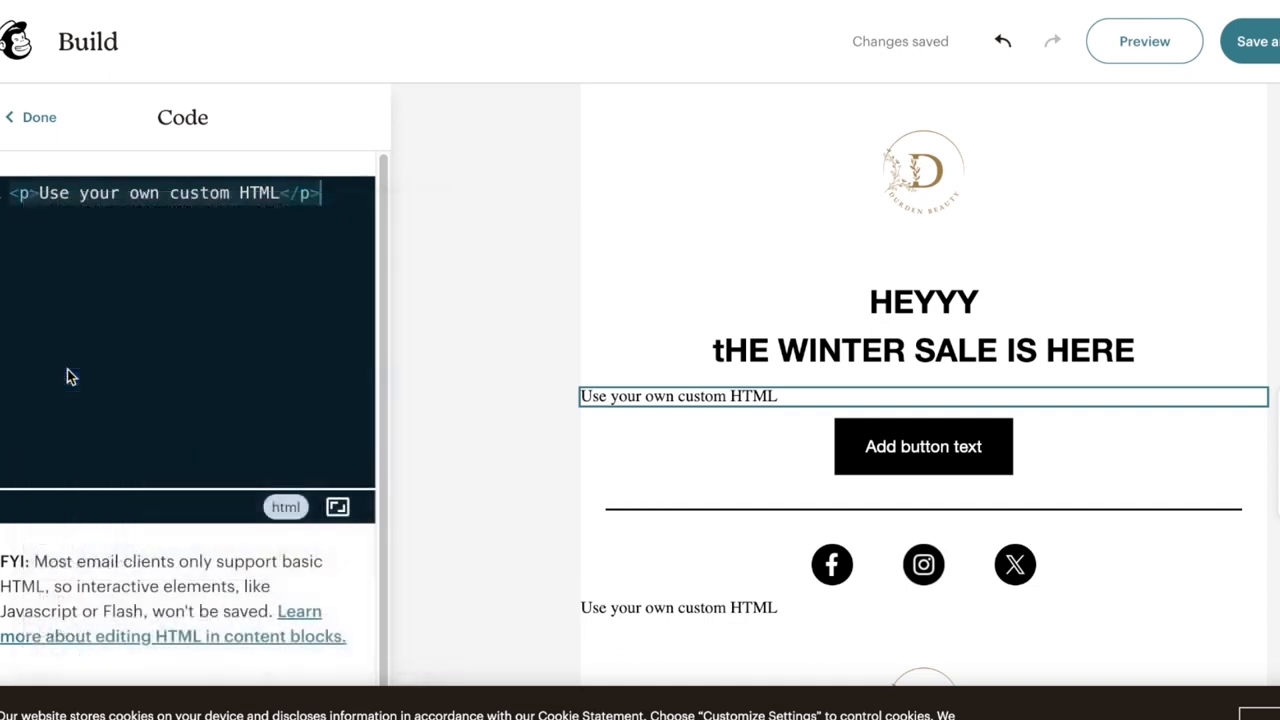
Step: Clear the alt text "Image 1" from the first image tag in the grid code
{"action": "scroll", "coordinate": [70, 368], "scroll_direction": "up", "scroll_amount": 10}
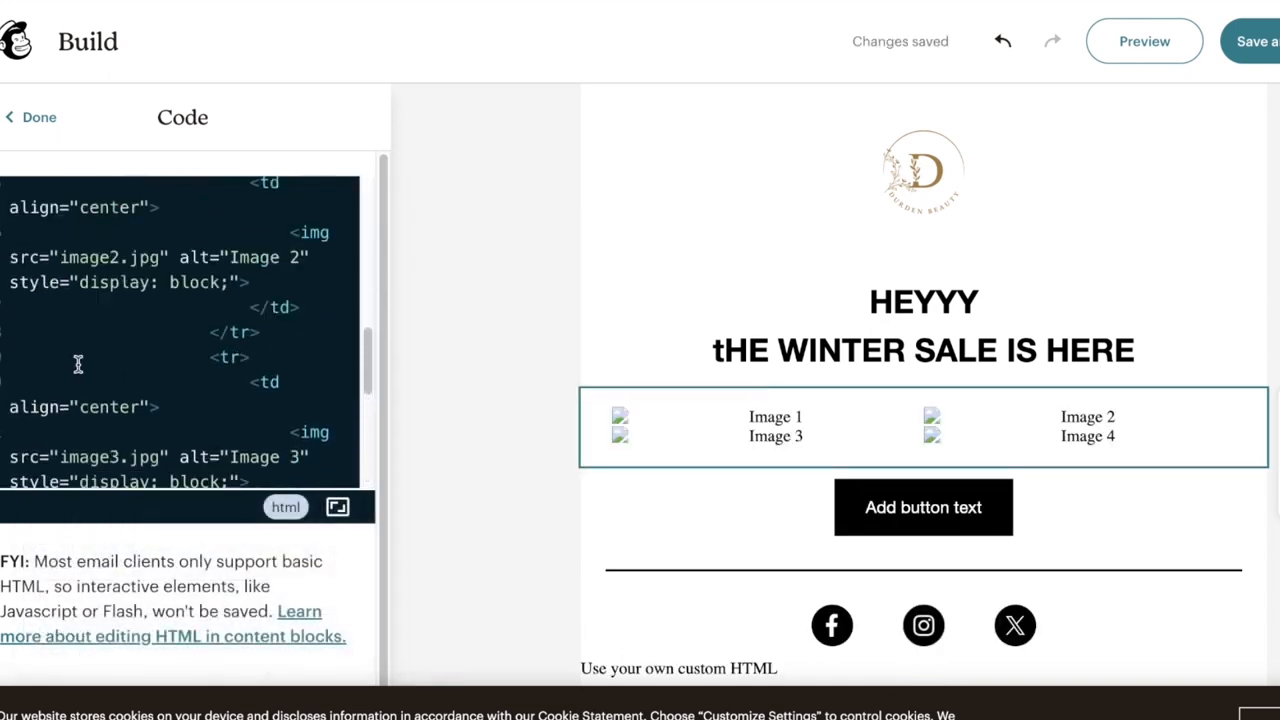
{"action": "scroll", "coordinate": [75, 364], "scroll_direction": "up", "scroll_amount": 5}
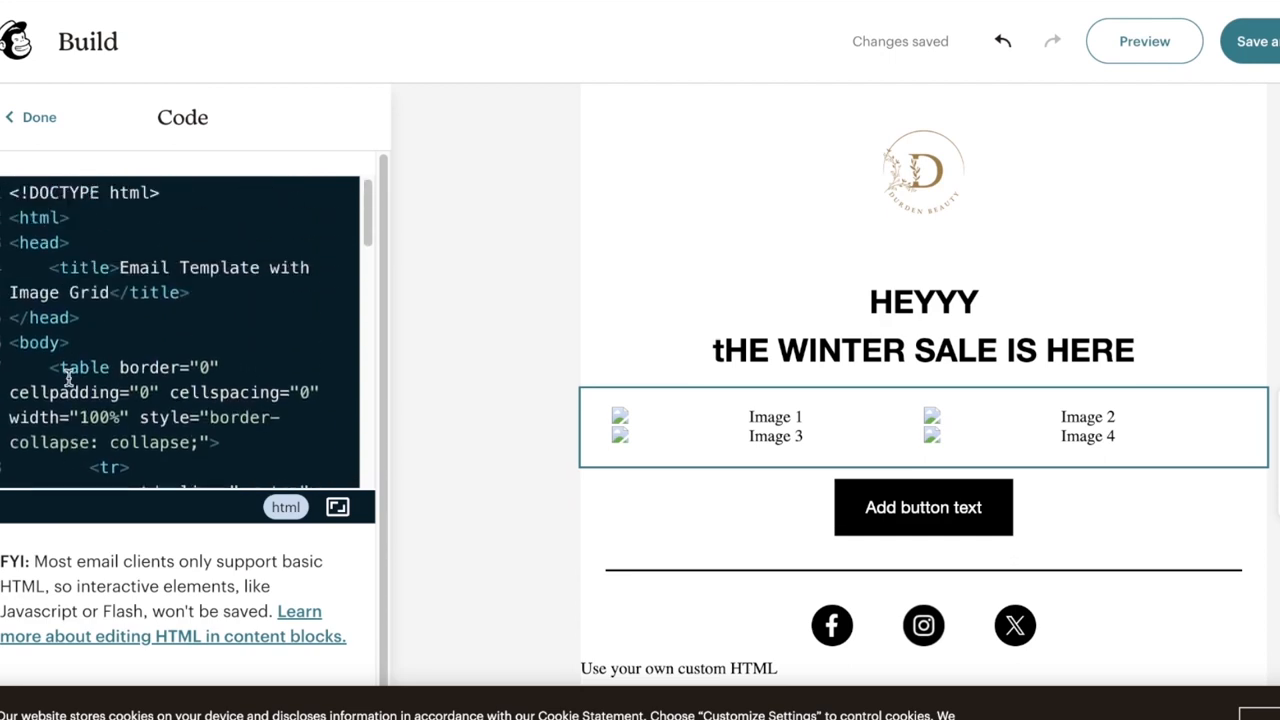
{"action": "scroll", "coordinate": [62, 240], "scroll_direction": "down", "scroll_amount": 4}
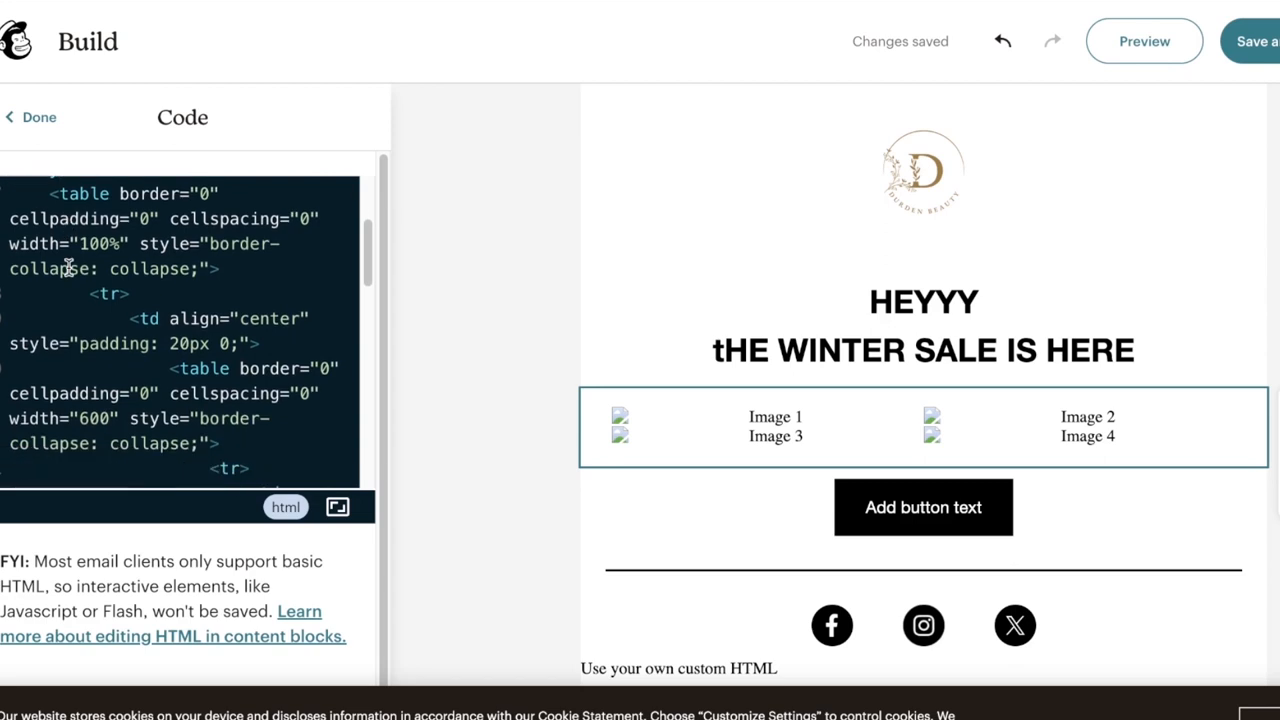
{"action": "scroll", "coordinate": [68, 268], "scroll_direction": "down", "scroll_amount": 2}
{"action": "scroll", "coordinate": [68, 266], "scroll_direction": "down", "scroll_amount": 1}
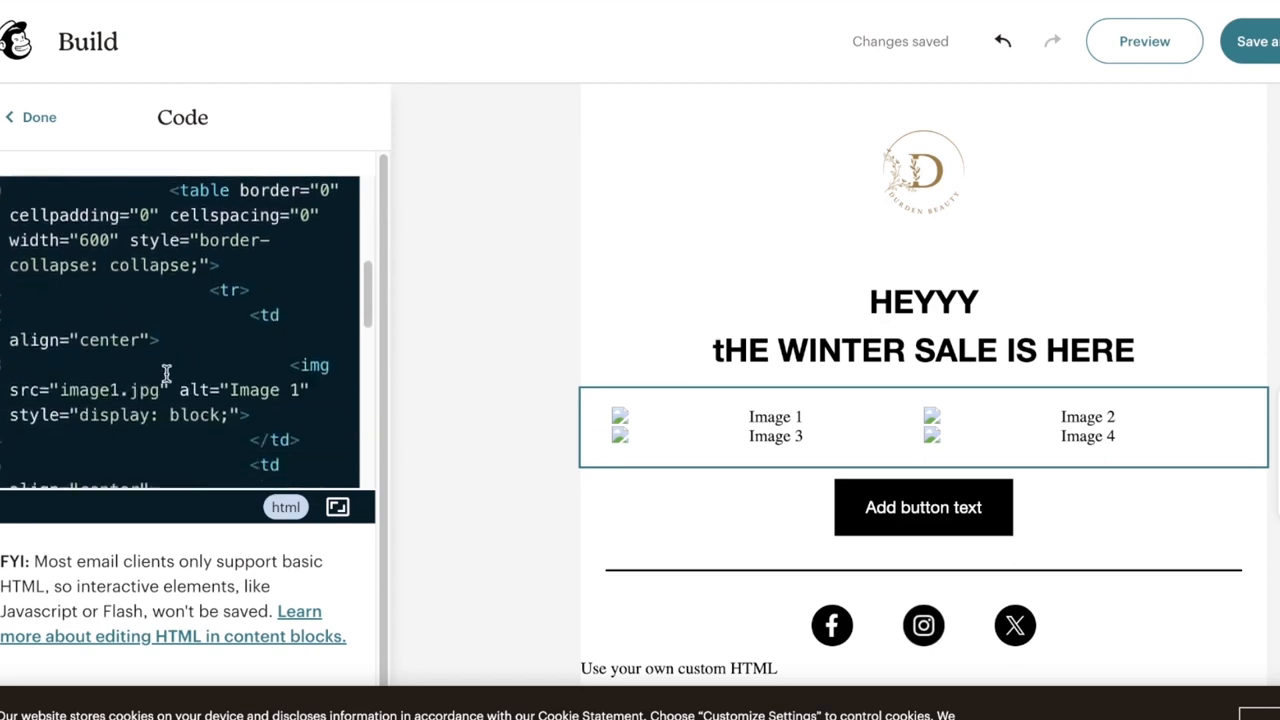
{"action": "left_click_drag", "start_coordinate": [229, 390], "coordinate": [303, 390]}
{"action": "key", "text": "BackSpace"}
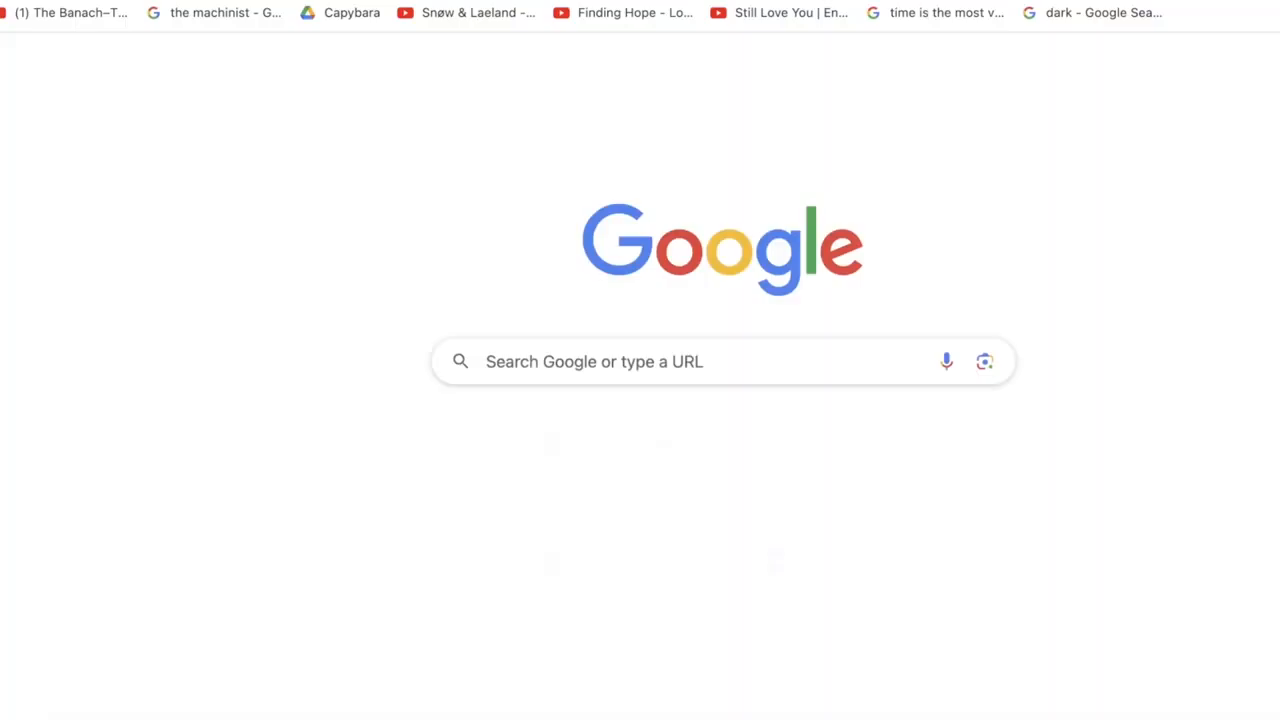
Step: Go to the Pexels website and search its free photos for "makeup"
{"action": "type", "text": "pex"}
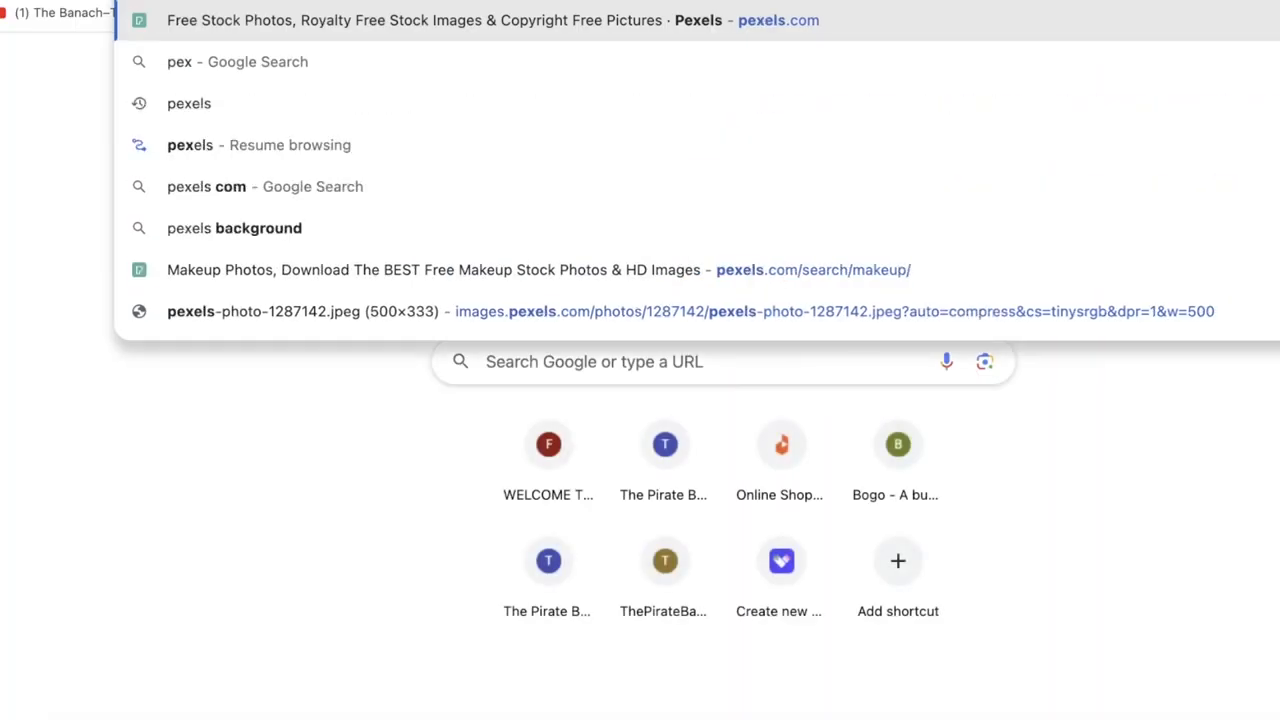
{"action": "key", "text": "Return"}
{"action": "left_click", "coordinate": [629, 297]}
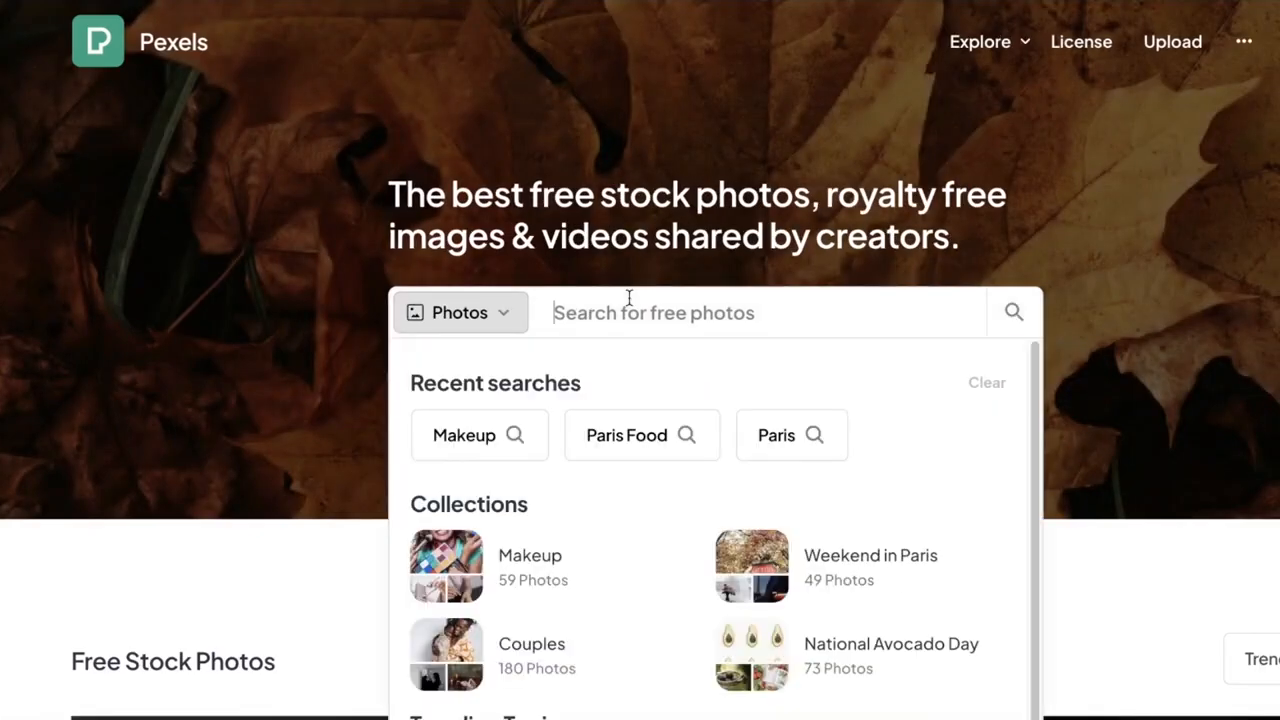
{"action": "type", "text": "mkae"}
{"action": "double_click", "coordinate": [656, 331]}
{"action": "type", "text": "makeup"}
{"action": "key", "text": "Return"}
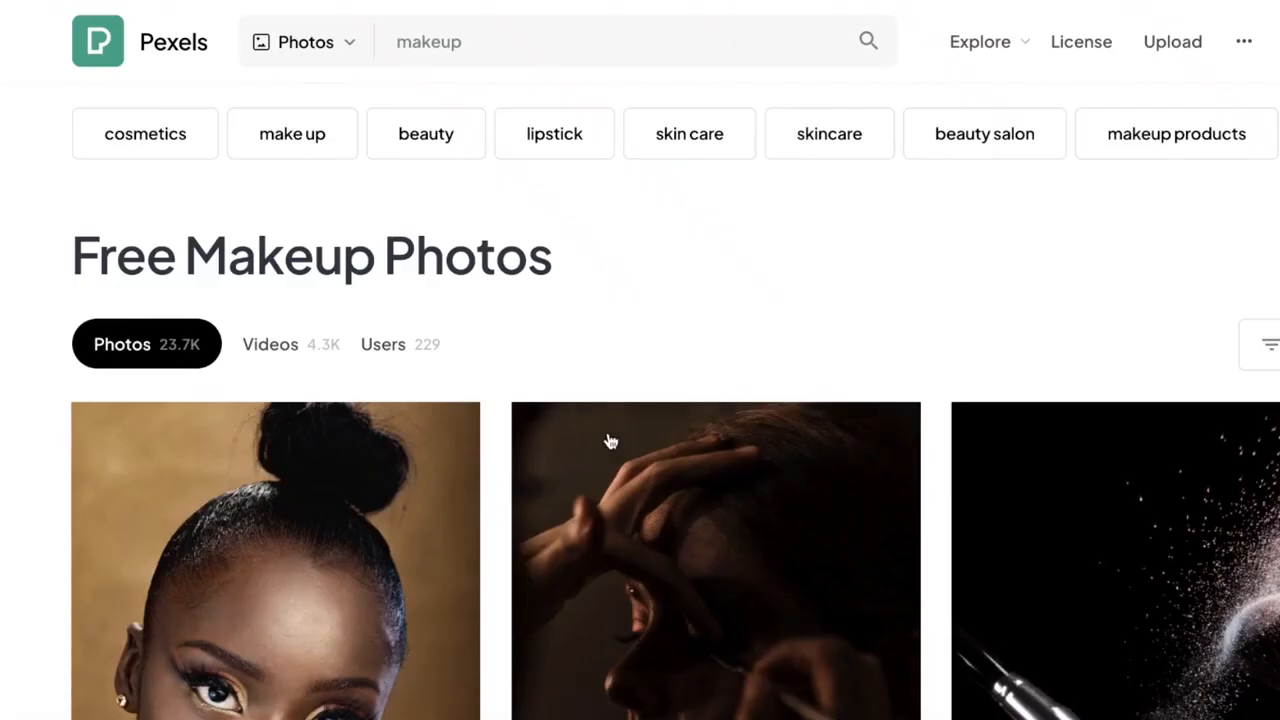
Step: Open the first photo in the makeup results and copy its image address
{"action": "scroll", "coordinate": [604, 398], "scroll_direction": "down", "scroll_amount": 2}
{"action": "left_click", "coordinate": [466, 403]}
{"action": "right_click", "coordinate": [715, 308]}
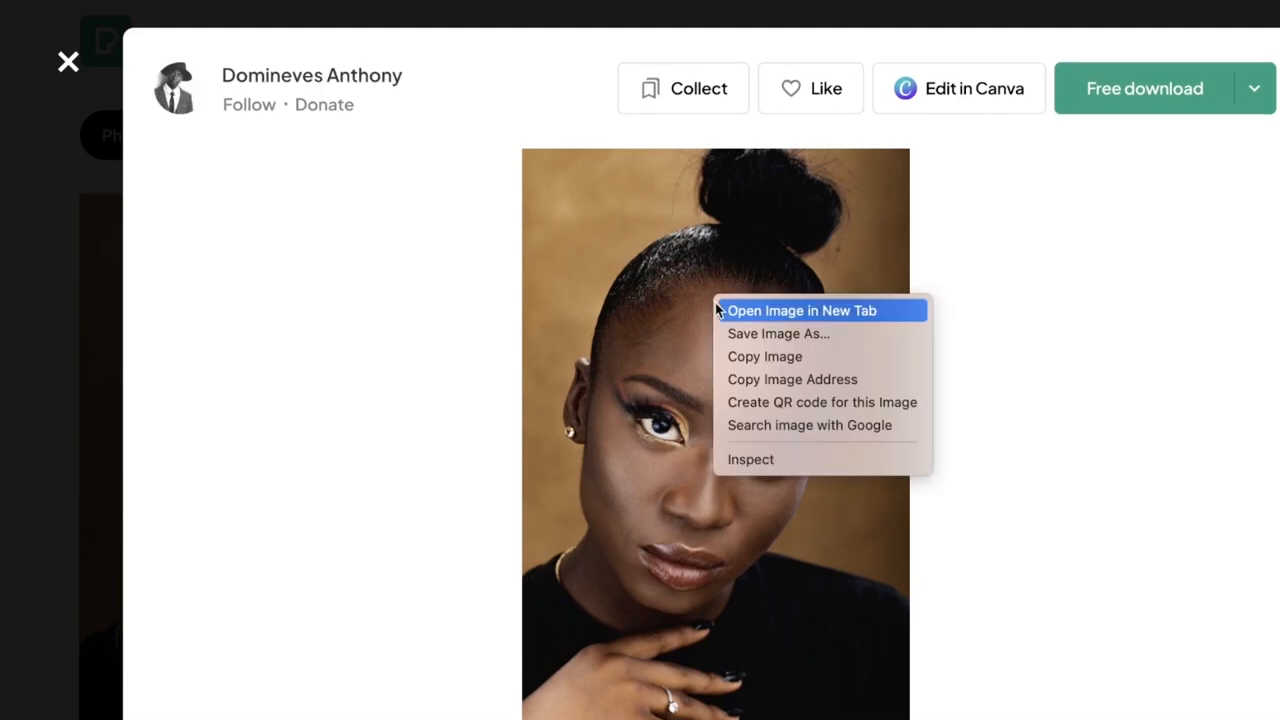
{"action": "left_click", "coordinate": [758, 360]}
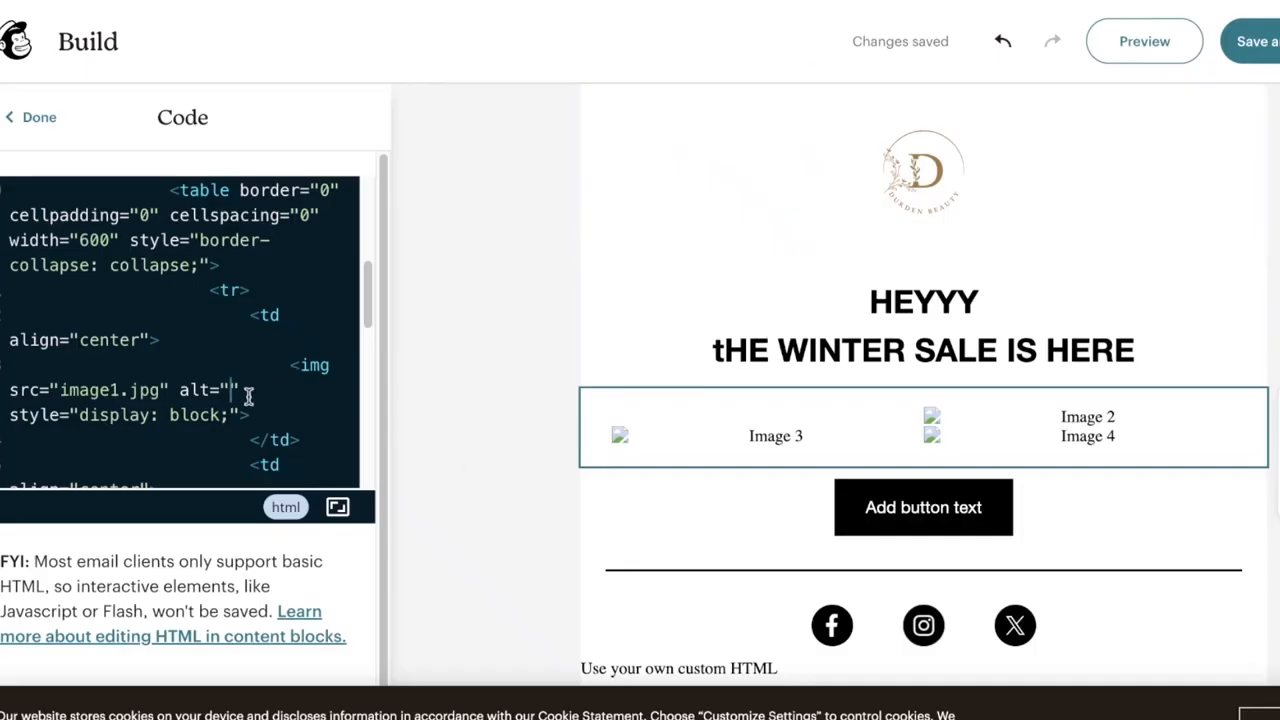
Step: Back in the Mailchimp code block, paste the copied image address into the empty alt attribute of the image1.jpg tag
{"action": "left_click", "coordinate": [231, 390]}
{"action": "key", "text": "ctrl+v"}
{"action": "scroll", "coordinate": [215, 378], "scroll_direction": "down", "scroll_amount": 5}
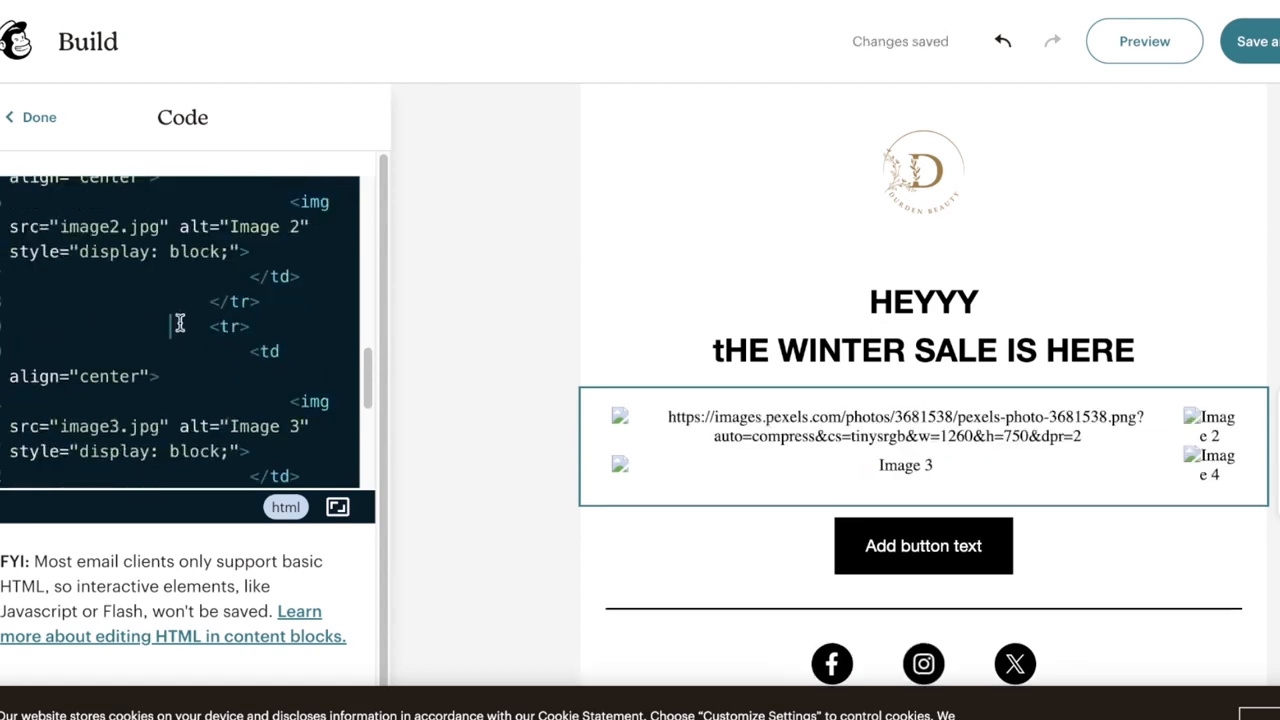
{"action": "scroll", "coordinate": [248, 407], "scroll_direction": "down", "scroll_amount": 1}
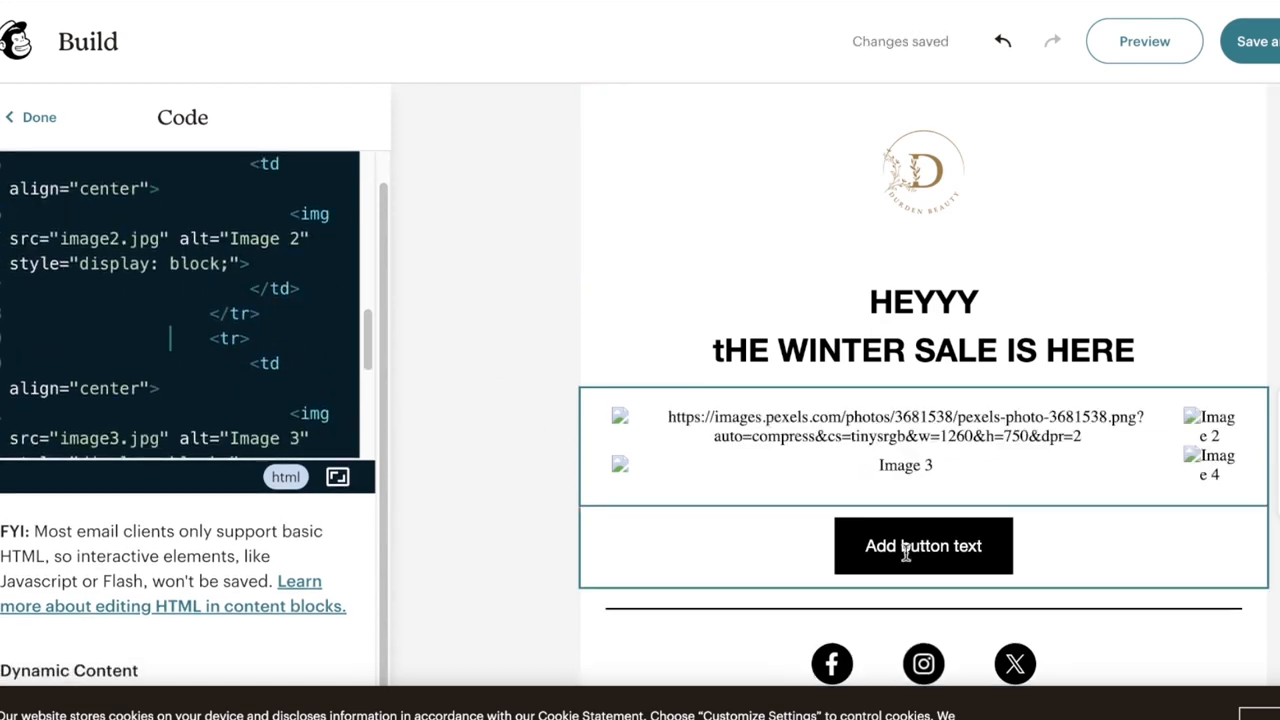
Step: Save the email design and exit, setting the New Builder as the default email editor
{"action": "left_click", "coordinate": [1250, 41]}
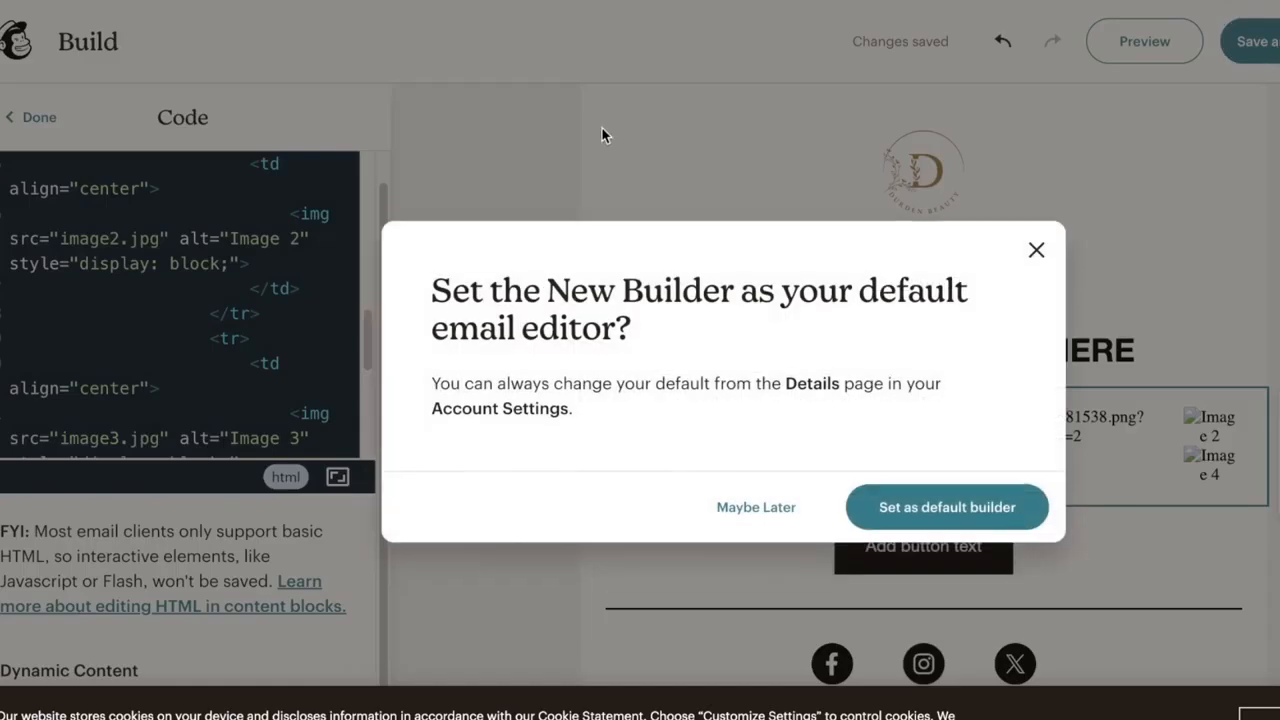
{"action": "left_click", "coordinate": [905, 493]}
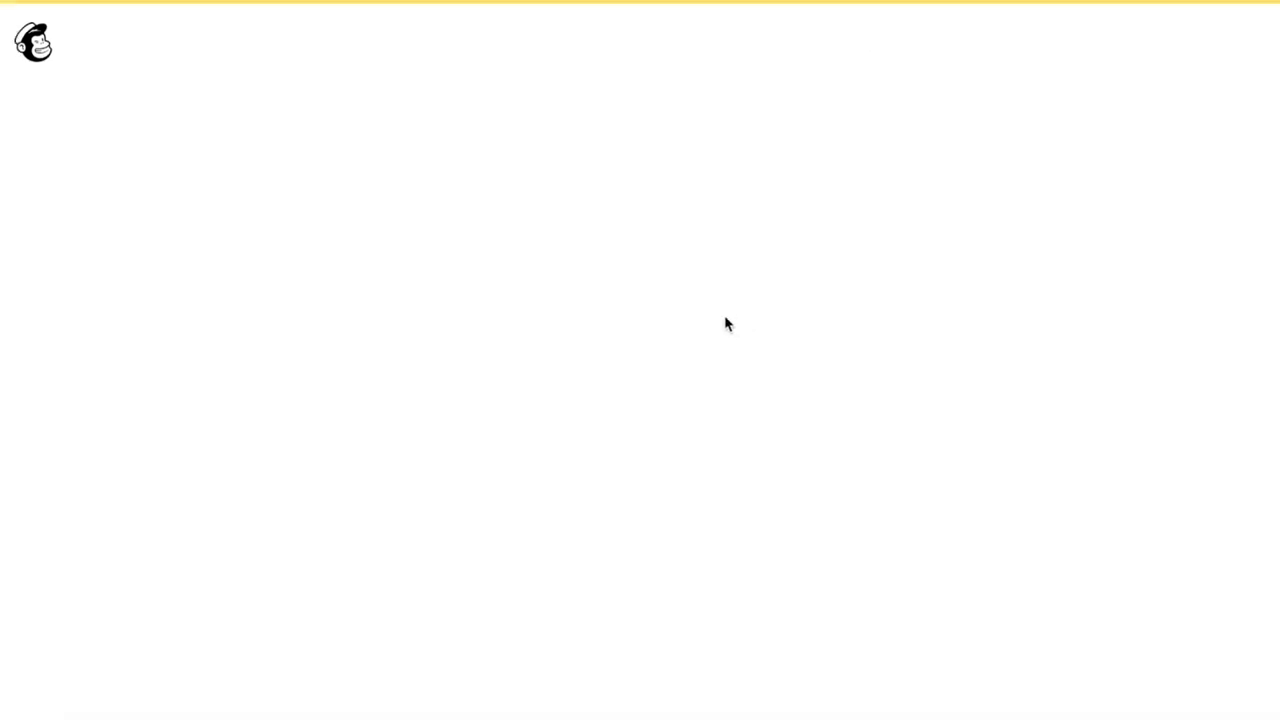
Step: Set the campaign's recipients to "Pasted emails" and exclude the "Unopened re-engagement email" tag
{"action": "scroll", "coordinate": [313, 385], "scroll_direction": "down", "scroll_amount": 6}
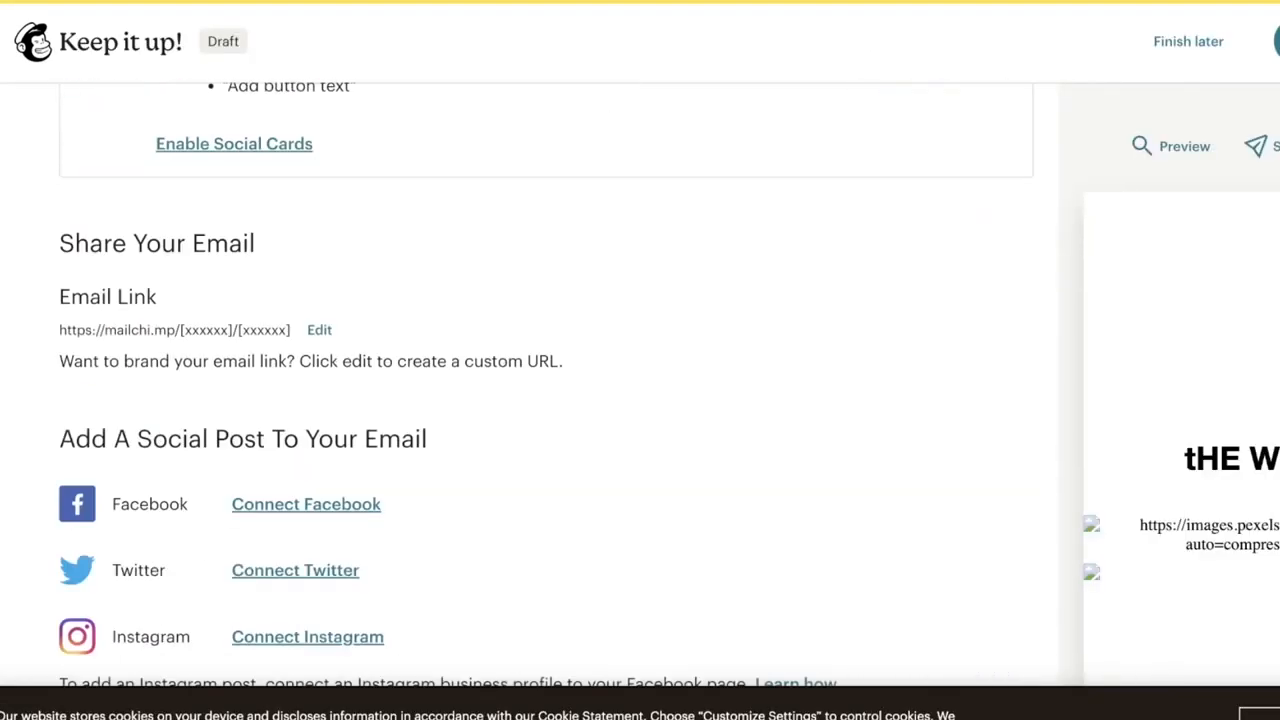
{"action": "scroll", "coordinate": [576, 431], "scroll_direction": "up", "scroll_amount": 8}
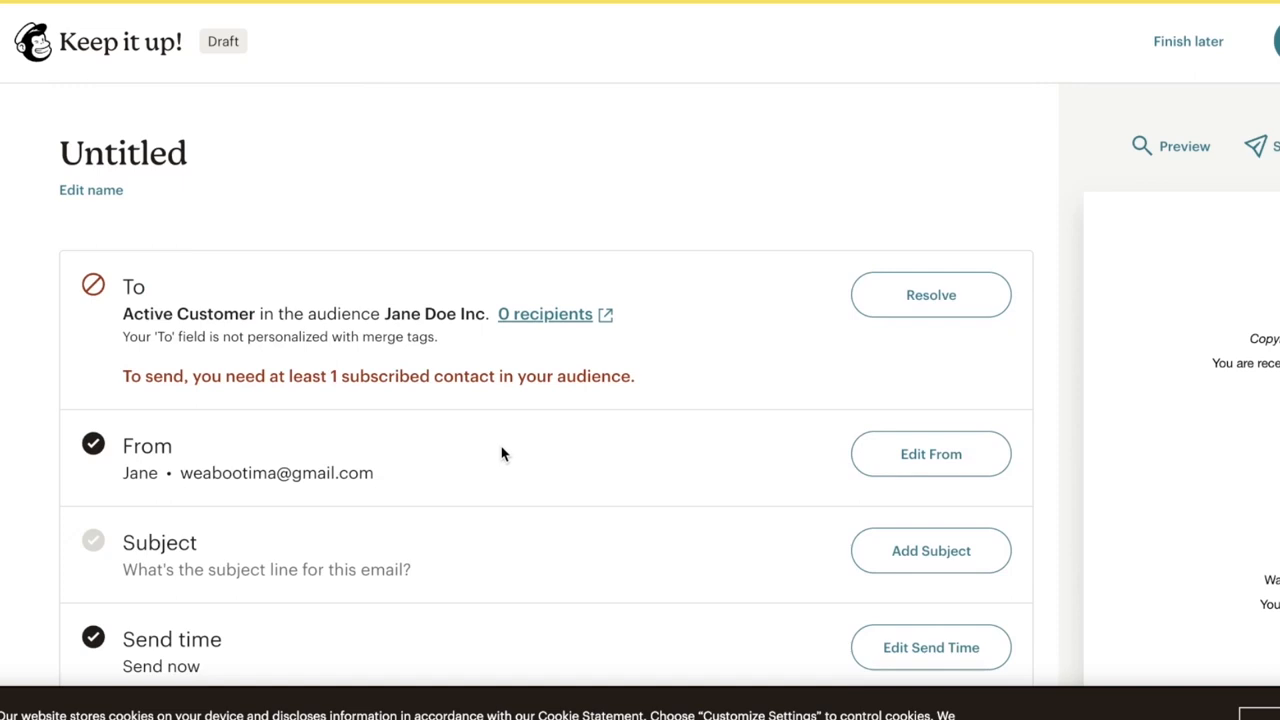
{"action": "left_click", "coordinate": [920, 296]}
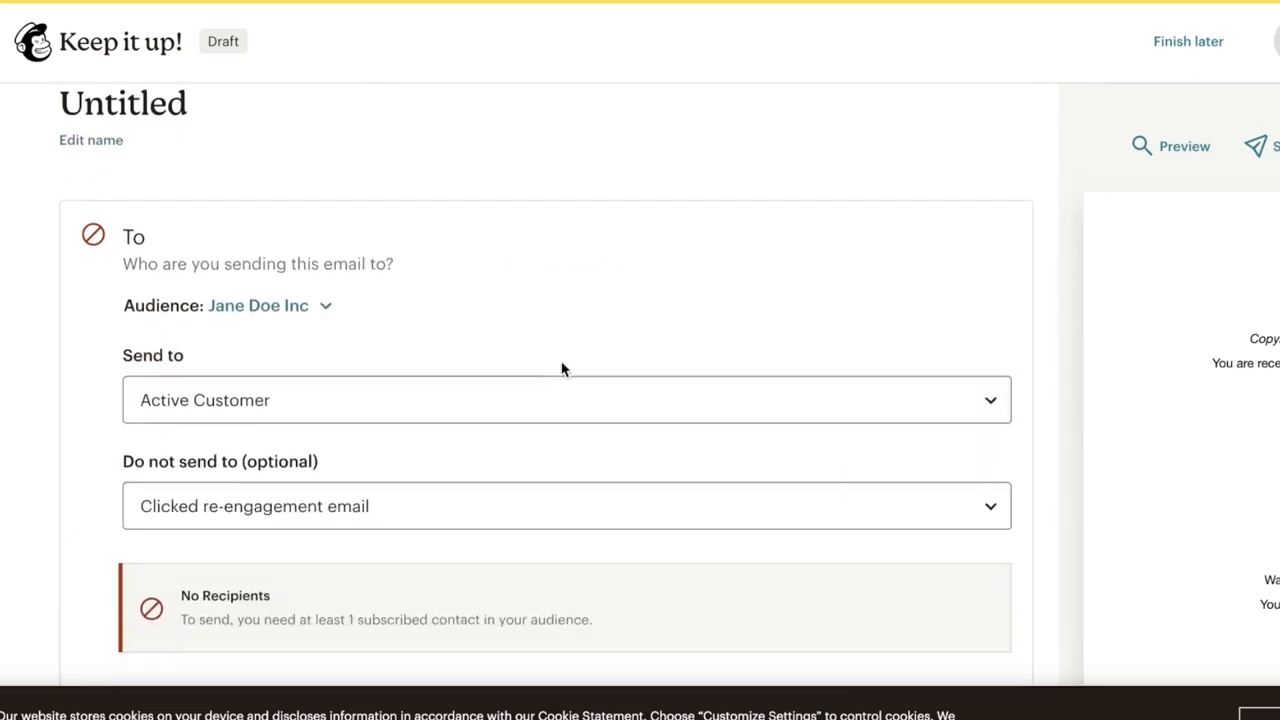
{"action": "left_click", "coordinate": [534, 399]}
{"action": "left_click", "coordinate": [373, 538]}
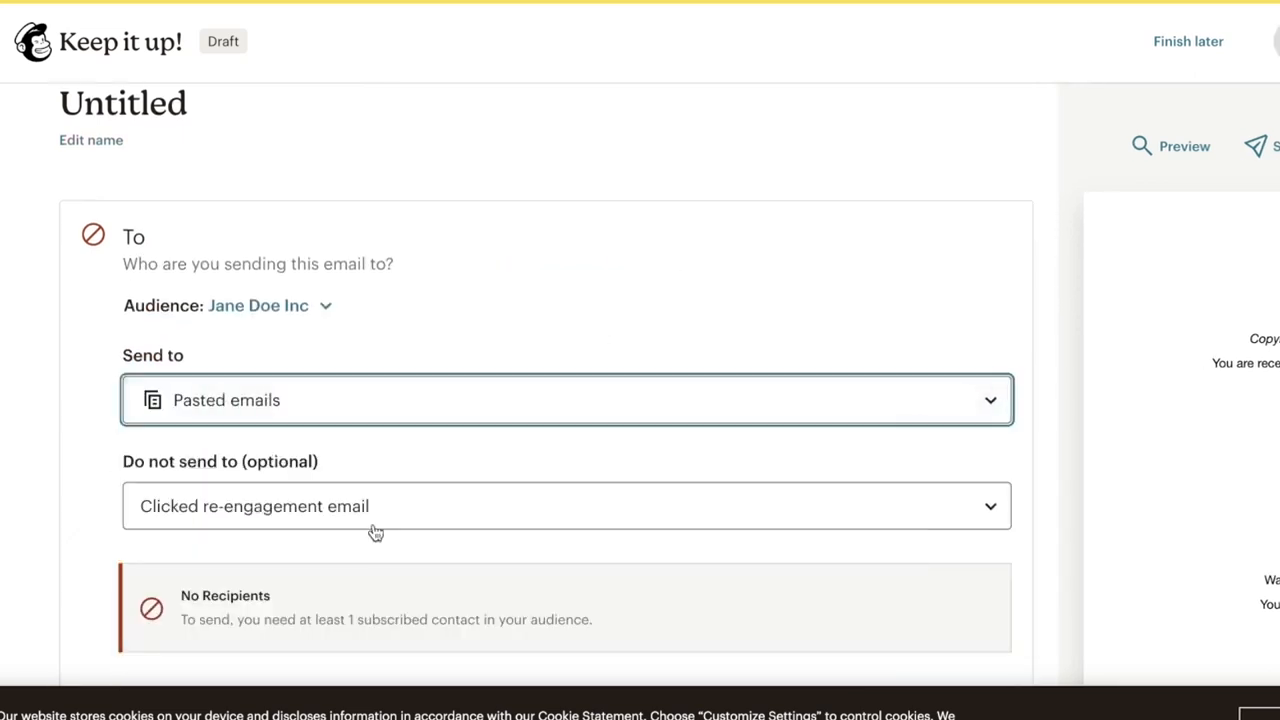
{"action": "left_click", "coordinate": [306, 522]}
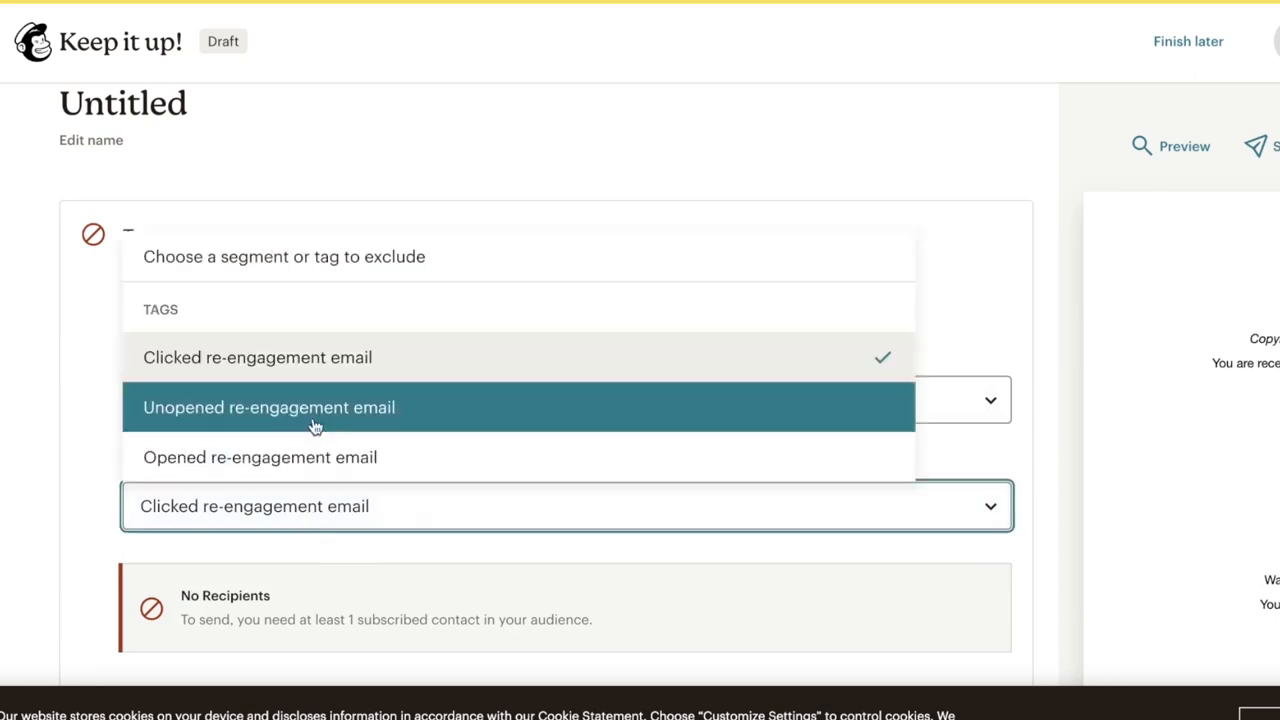
{"action": "left_click", "coordinate": [306, 405]}
{"action": "scroll", "coordinate": [519, 380], "scroll_direction": "down", "scroll_amount": 5}
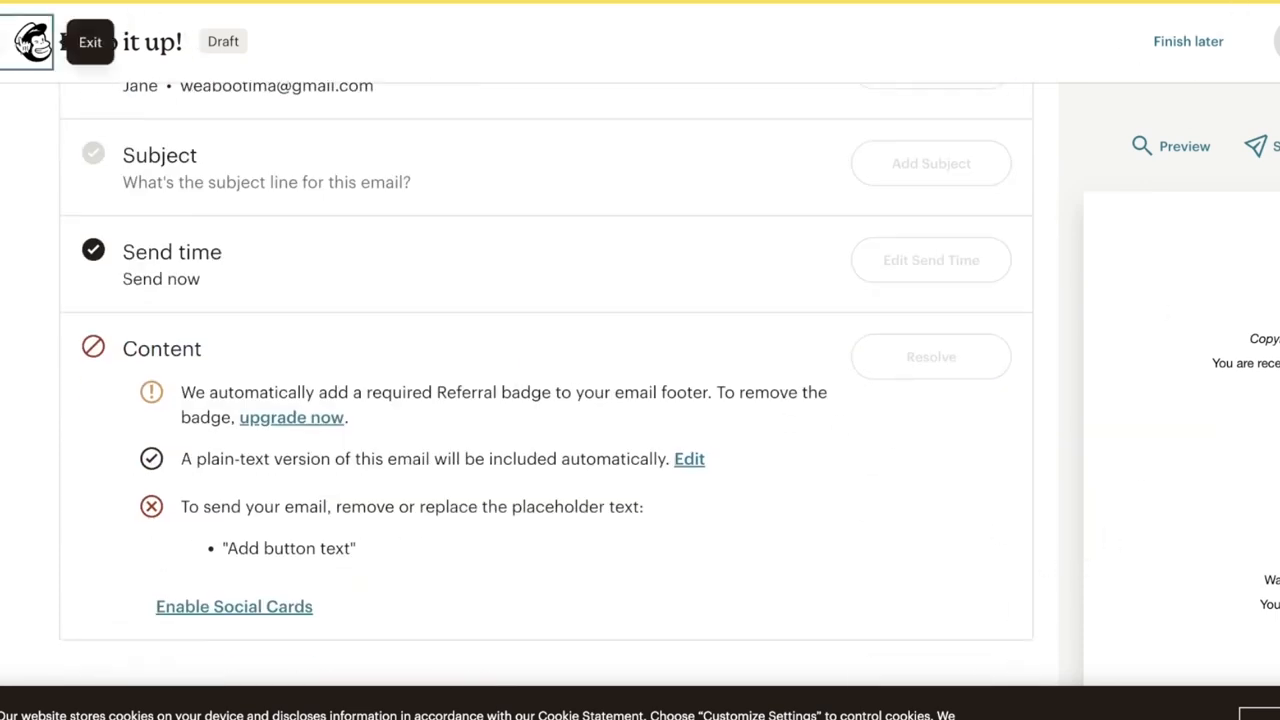
Step: Exit the campaign draft and open the Automations overview
{"action": "left_click", "coordinate": [32, 40]}
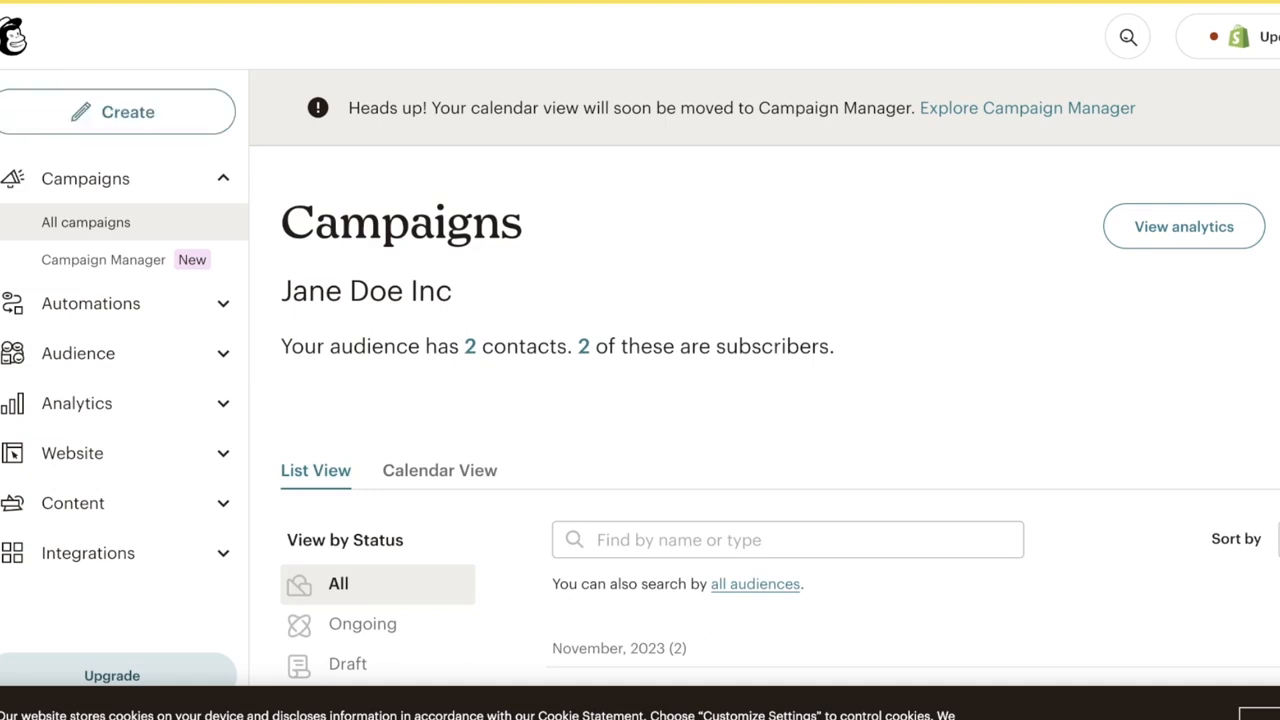
{"action": "left_click", "coordinate": [4, 318]}
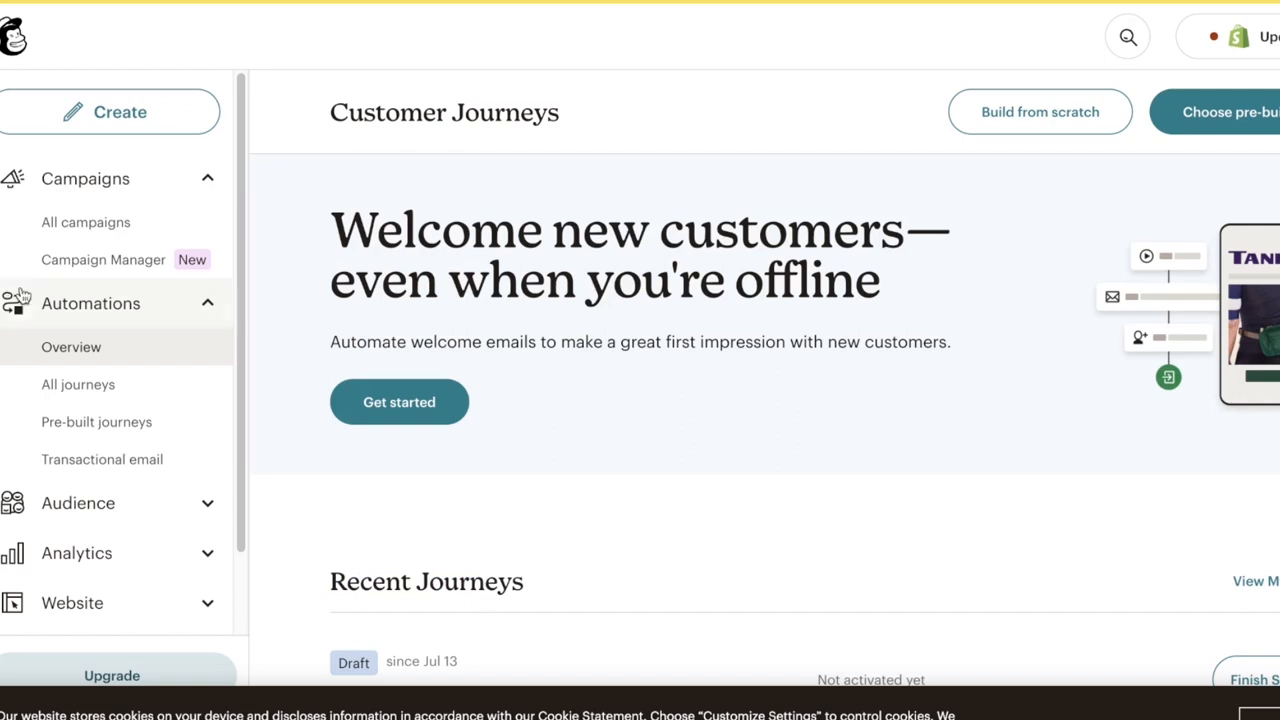
Step: Open the older untitled November draft from the list of all campaigns and start editing its email design
{"action": "left_click", "coordinate": [97, 224]}
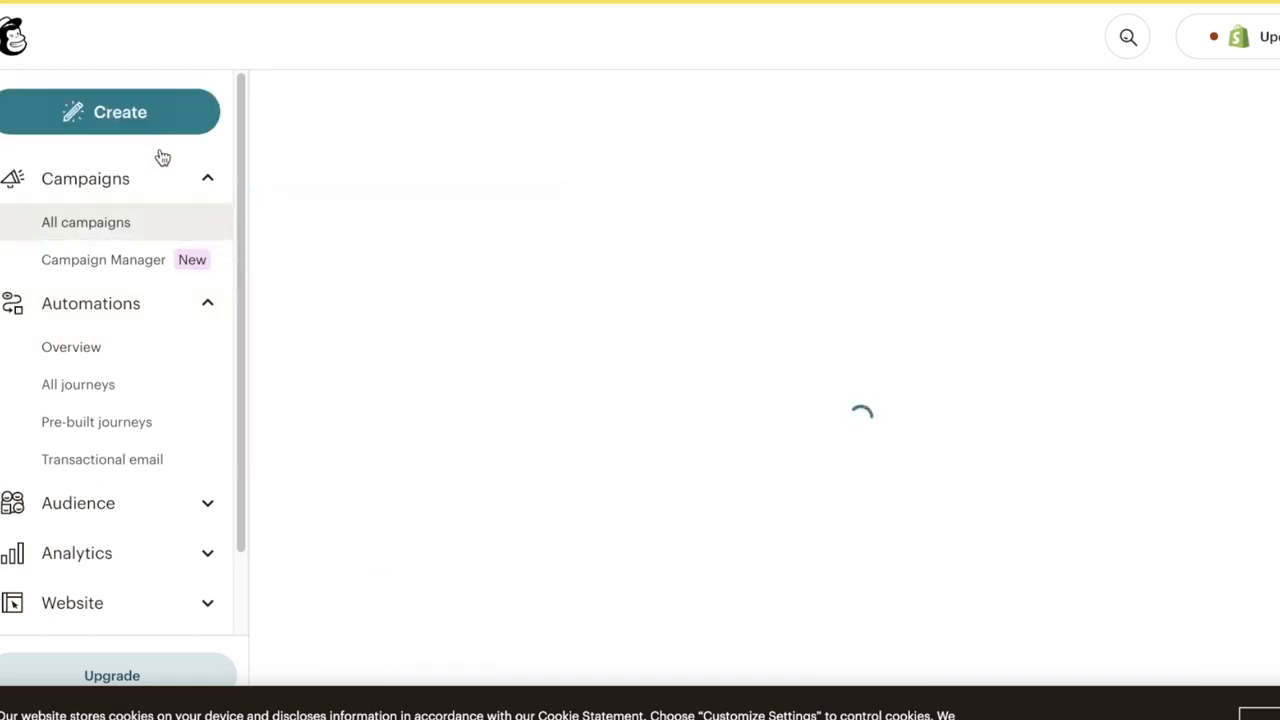
{"action": "scroll", "coordinate": [400, 270], "scroll_direction": "down", "scroll_amount": 7}
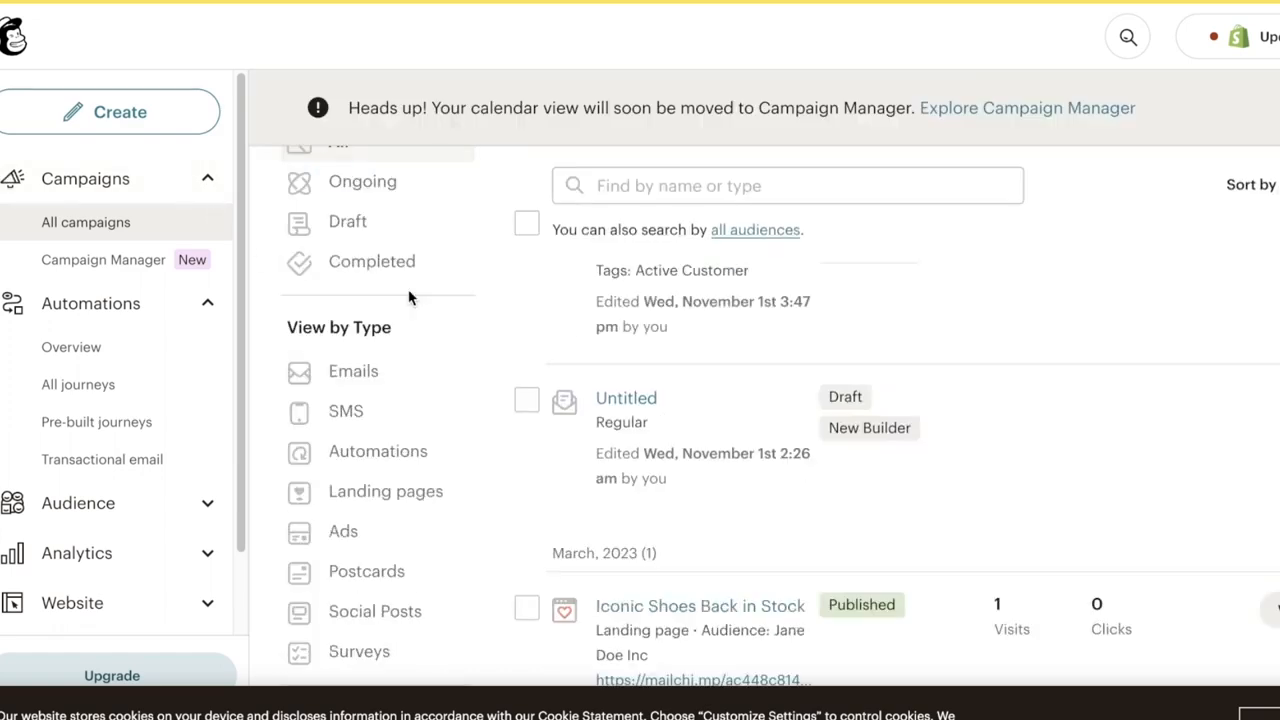
{"action": "scroll", "coordinate": [690, 400], "scroll_direction": "up", "scroll_amount": 6}
{"action": "scroll", "coordinate": [677, 460], "scroll_direction": "down", "scroll_amount": 3}
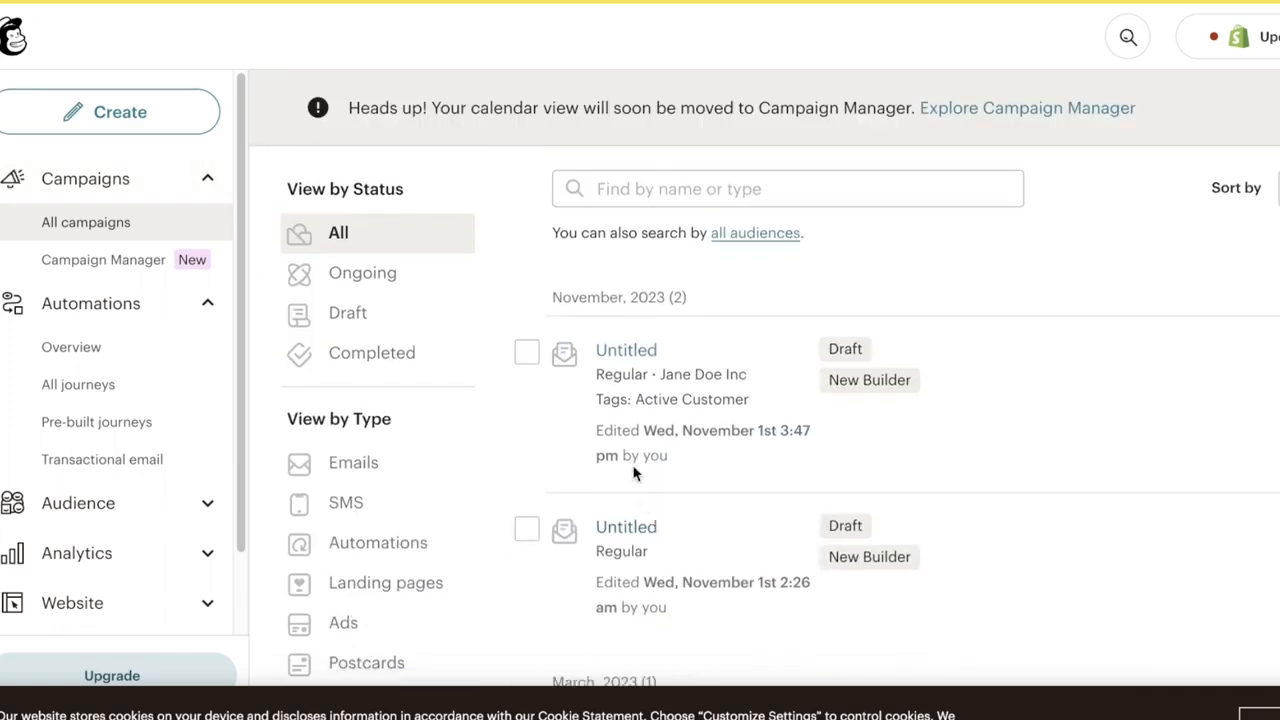
{"action": "left_click", "coordinate": [655, 528]}
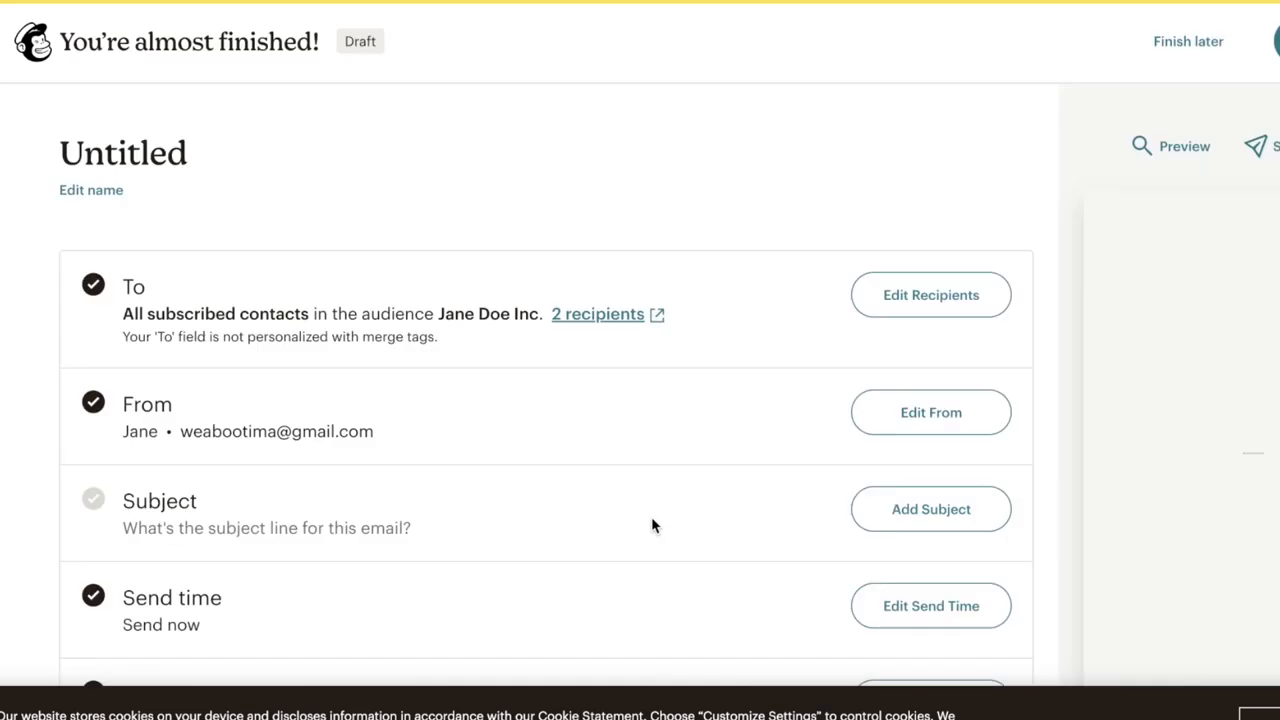
{"action": "scroll", "coordinate": [651, 526], "scroll_direction": "down", "scroll_amount": 3}
{"action": "left_click", "coordinate": [941, 443]}
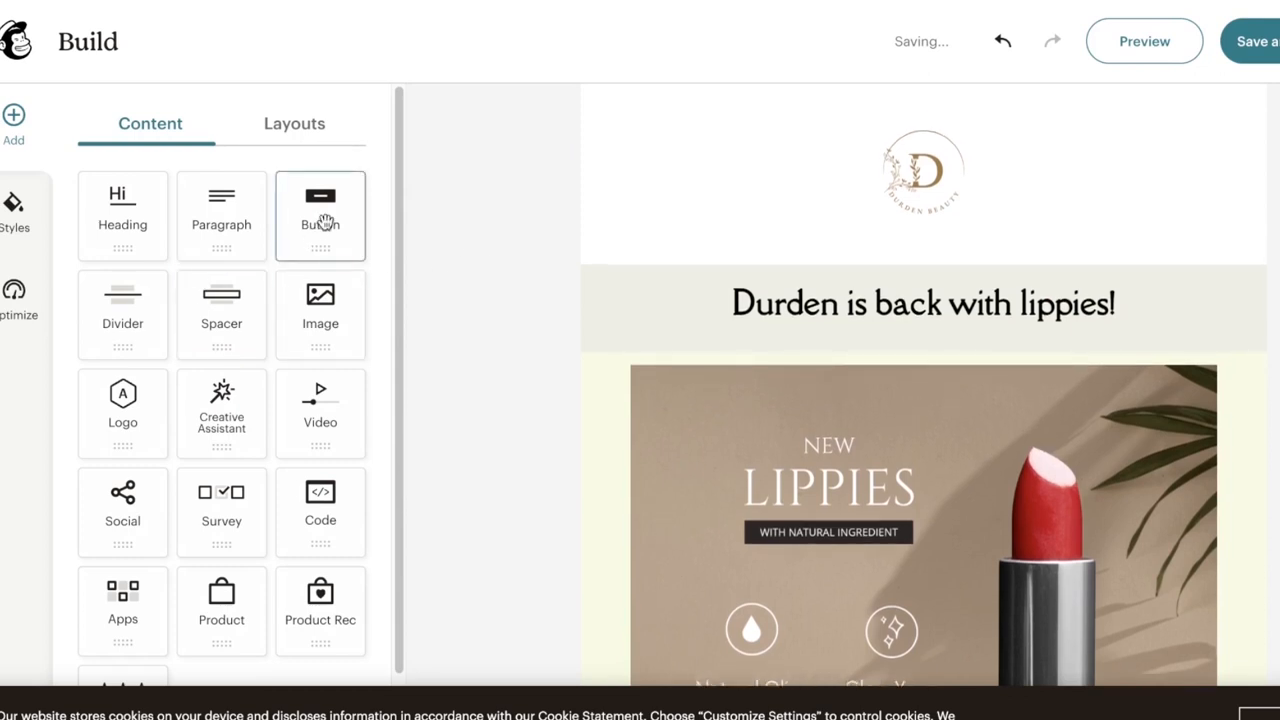
Step: Add a button reading "Buy Now" below the "Durden is back with lippies!" heading and open its web link for editing
{"action": "left_click_drag", "start_coordinate": [299, 222], "coordinate": [860, 371]}
{"action": "triple_click", "coordinate": [866, 385]}
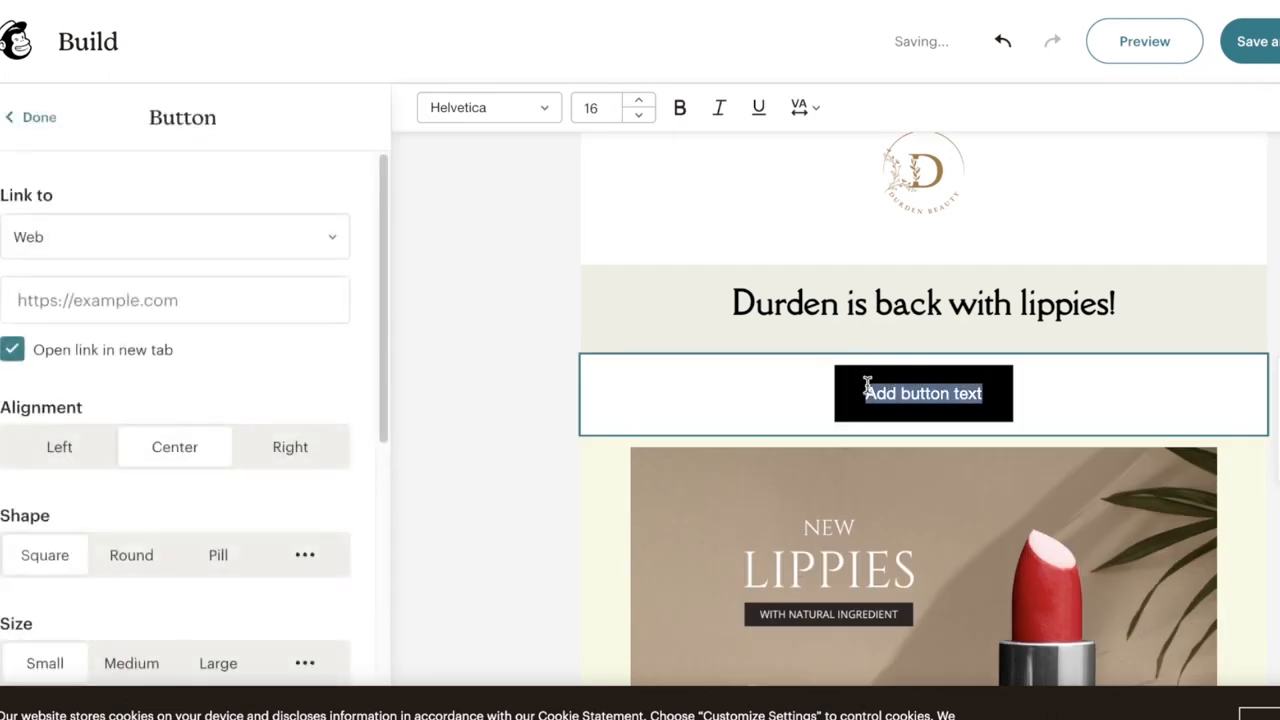
{"action": "type", "text": "Bu"}
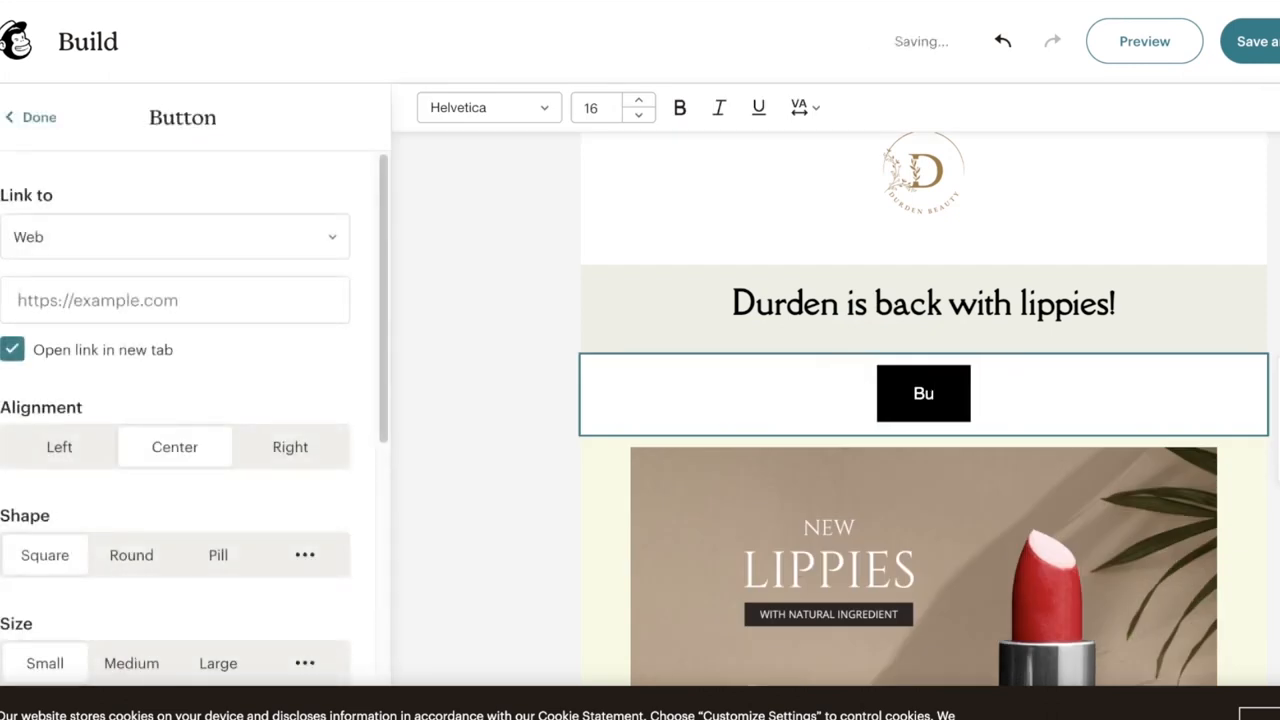
{"action": "type", "text": "y Now"}
{"action": "left_click", "coordinate": [88, 304]}
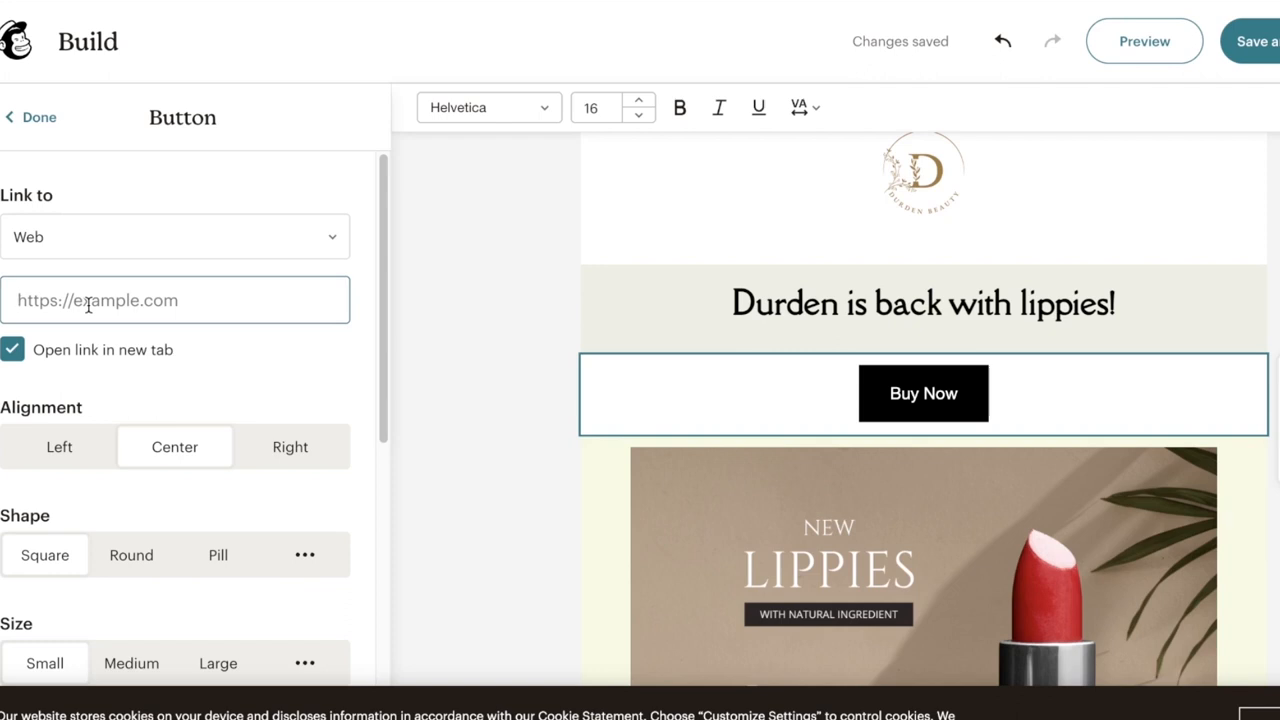
Step: Look through the "Buy Now" button's color and padding settings and finish editing the button
{"action": "scroll", "coordinate": [13, 165], "scroll_direction": "down", "scroll_amount": 5}
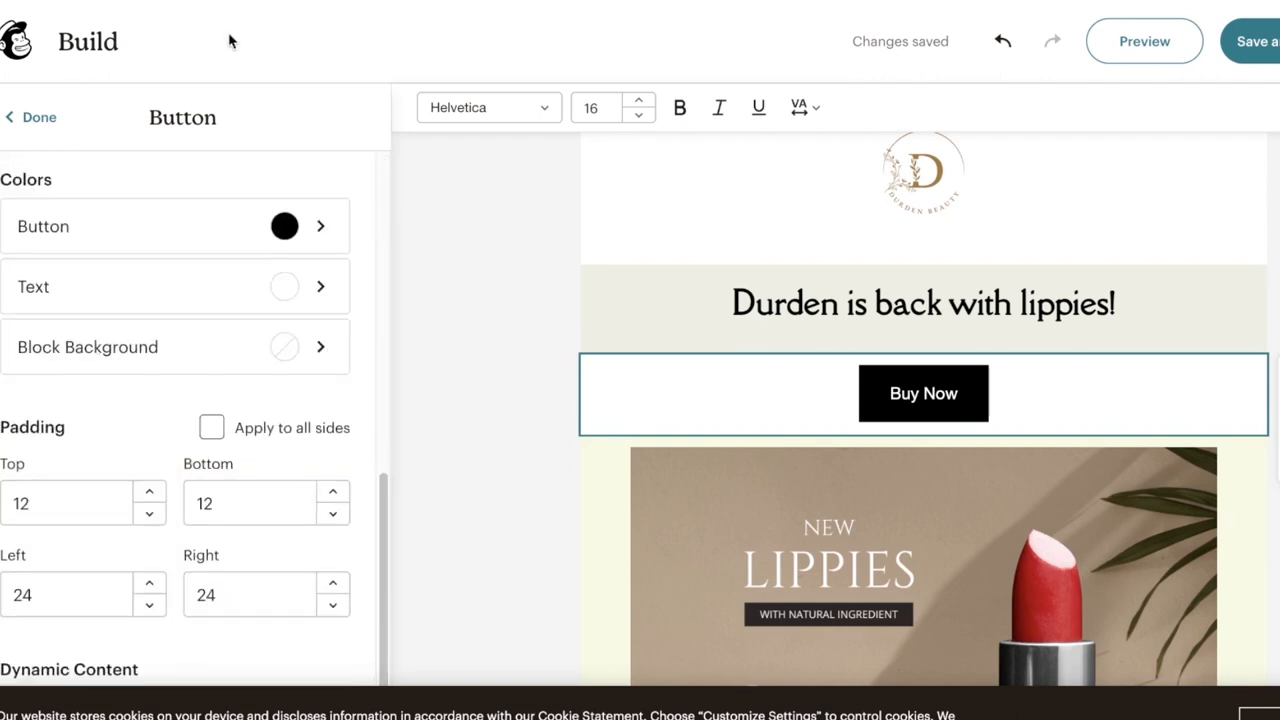
{"action": "left_click", "coordinate": [39, 117]}
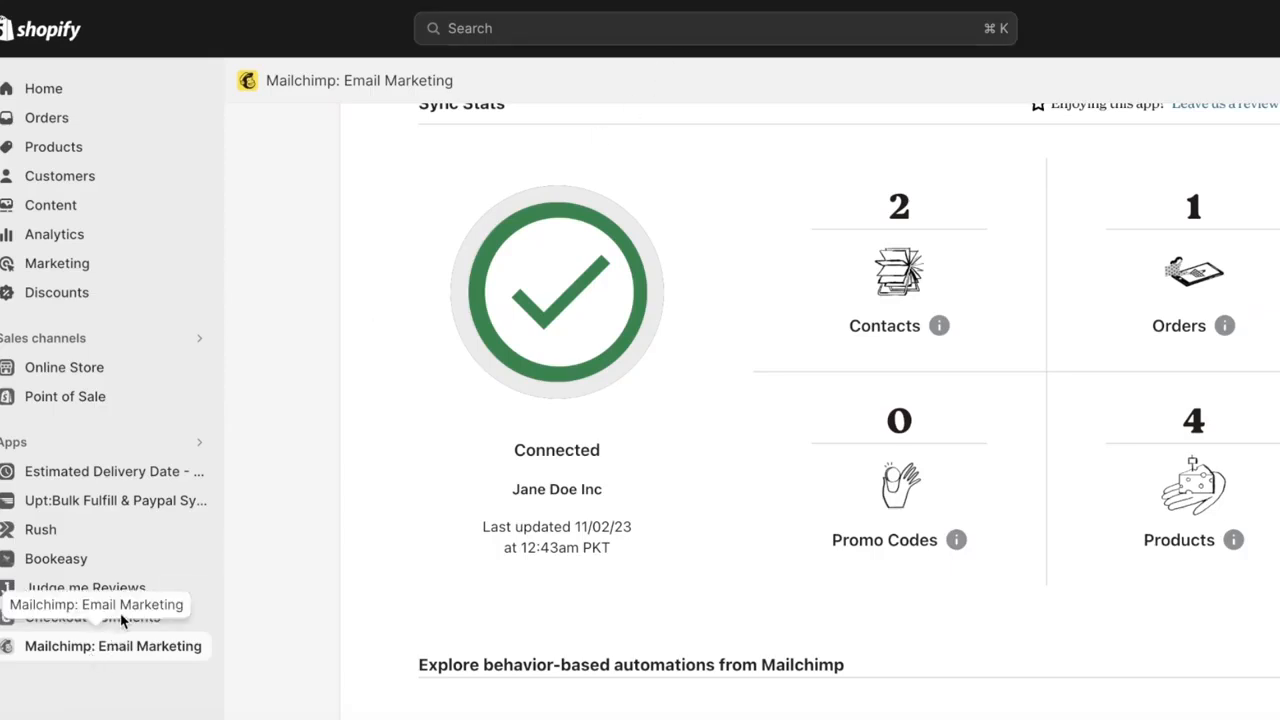
Step: Review the sync stats and the behavior-based automations offered in Shopify's Mailchimp: Email Marketing app
{"action": "scroll", "coordinate": [434, 337], "scroll_direction": "up", "scroll_amount": 3}
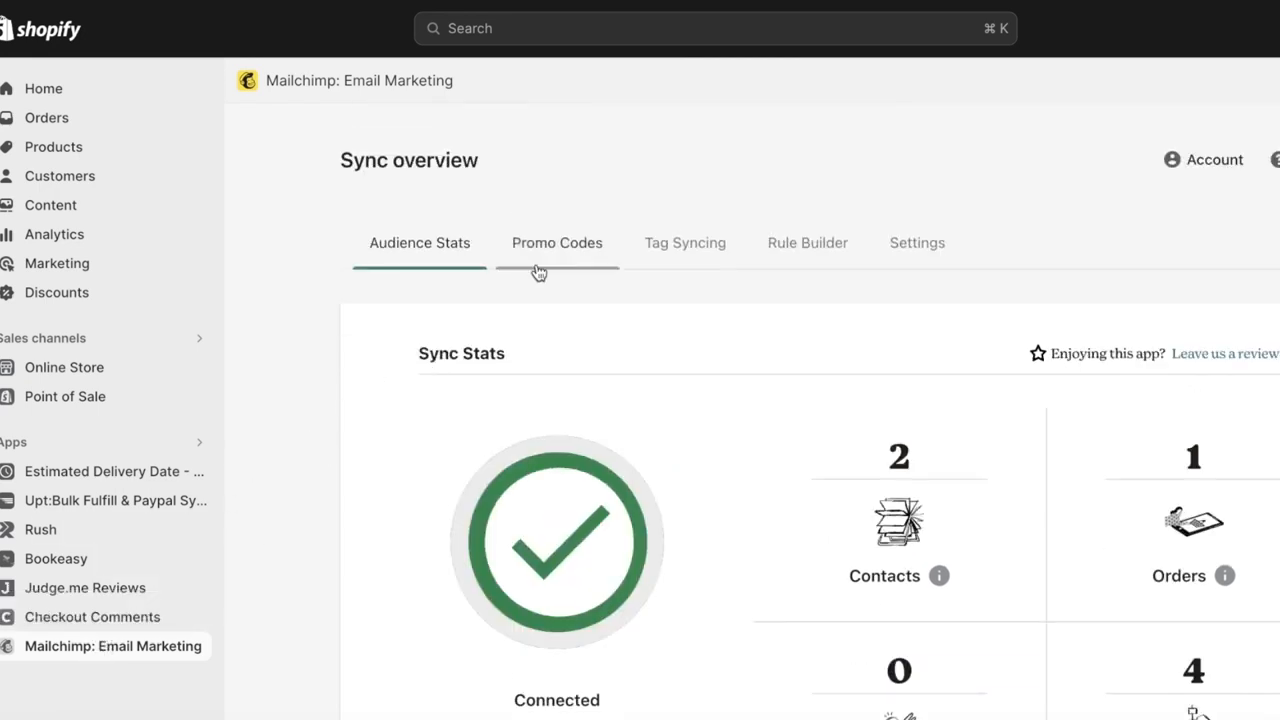
{"action": "scroll", "coordinate": [478, 250], "scroll_direction": "down", "scroll_amount": 15}
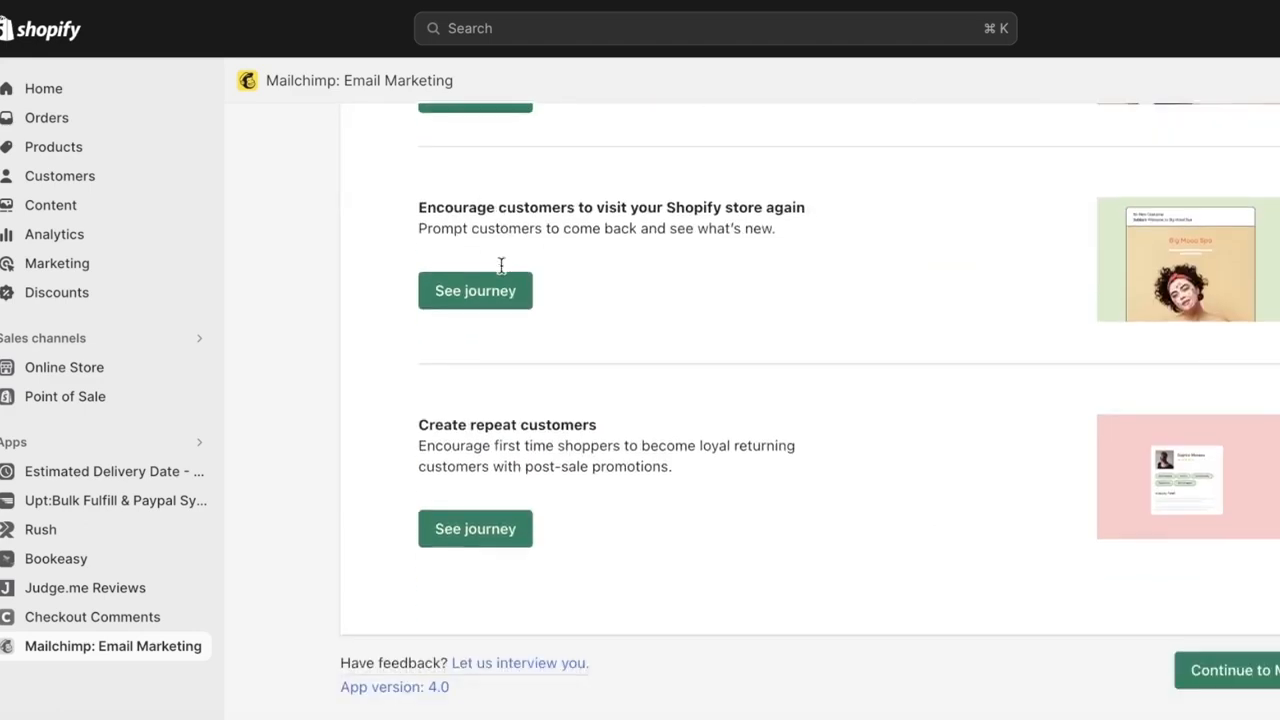
{"action": "scroll", "coordinate": [478, 530], "scroll_direction": "up", "scroll_amount": 3}
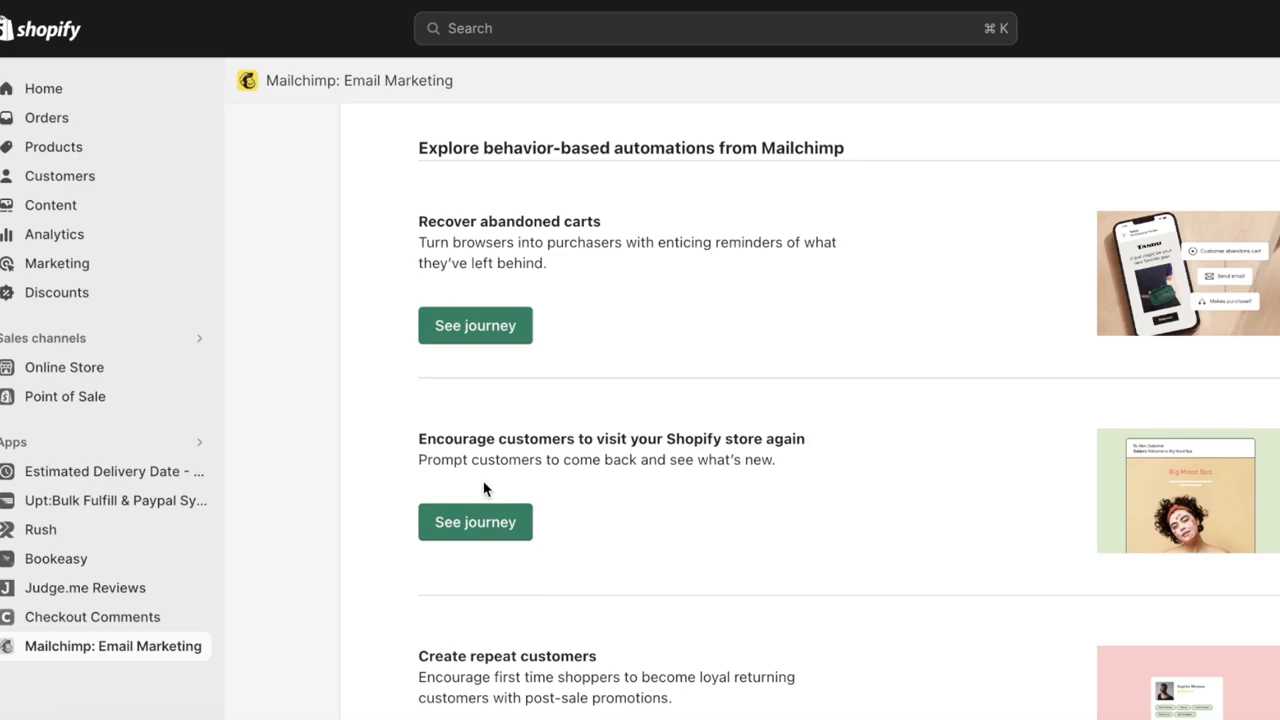
{"action": "scroll", "coordinate": [558, 423], "scroll_direction": "up", "scroll_amount": 10}
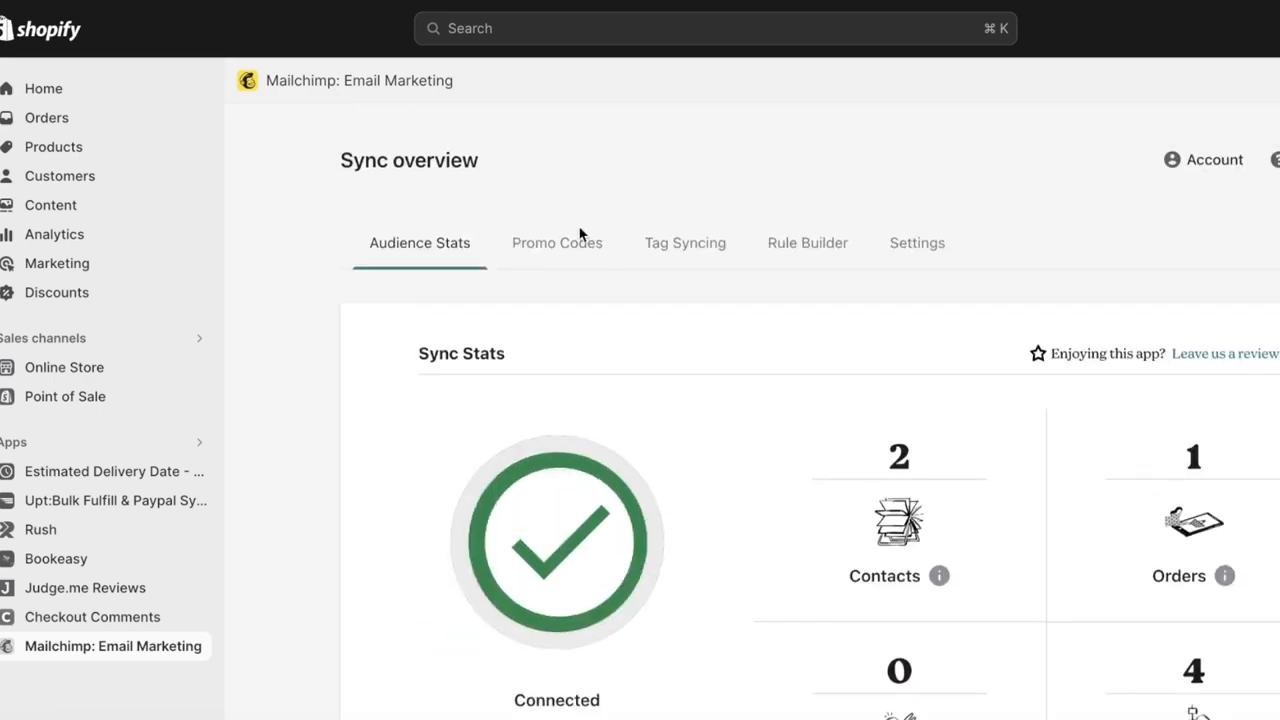
Step: Look through the sync overview's Promo Codes, Tag Syncing, Rule Builder and Settings sections and return to Audience Stats
{"action": "left_click", "coordinate": [556, 265]}
{"action": "left_click", "coordinate": [651, 258]}
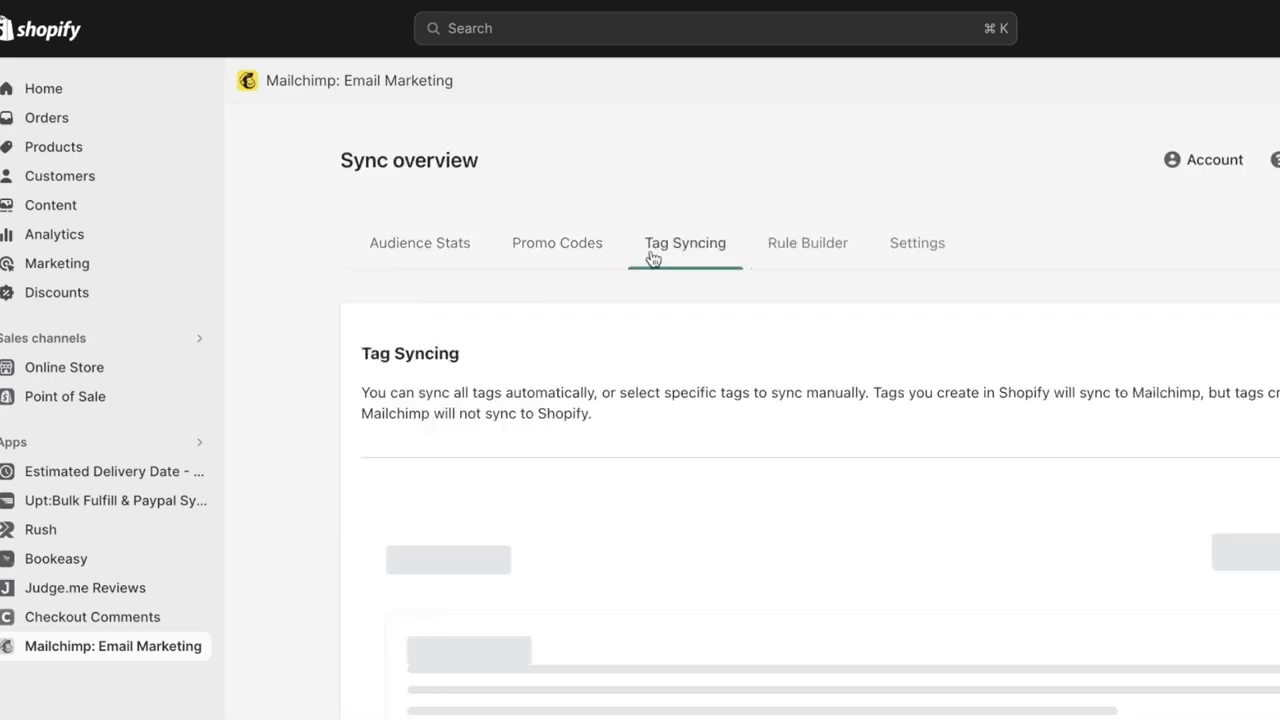
{"action": "left_click", "coordinate": [822, 243]}
{"action": "left_click", "coordinate": [900, 243]}
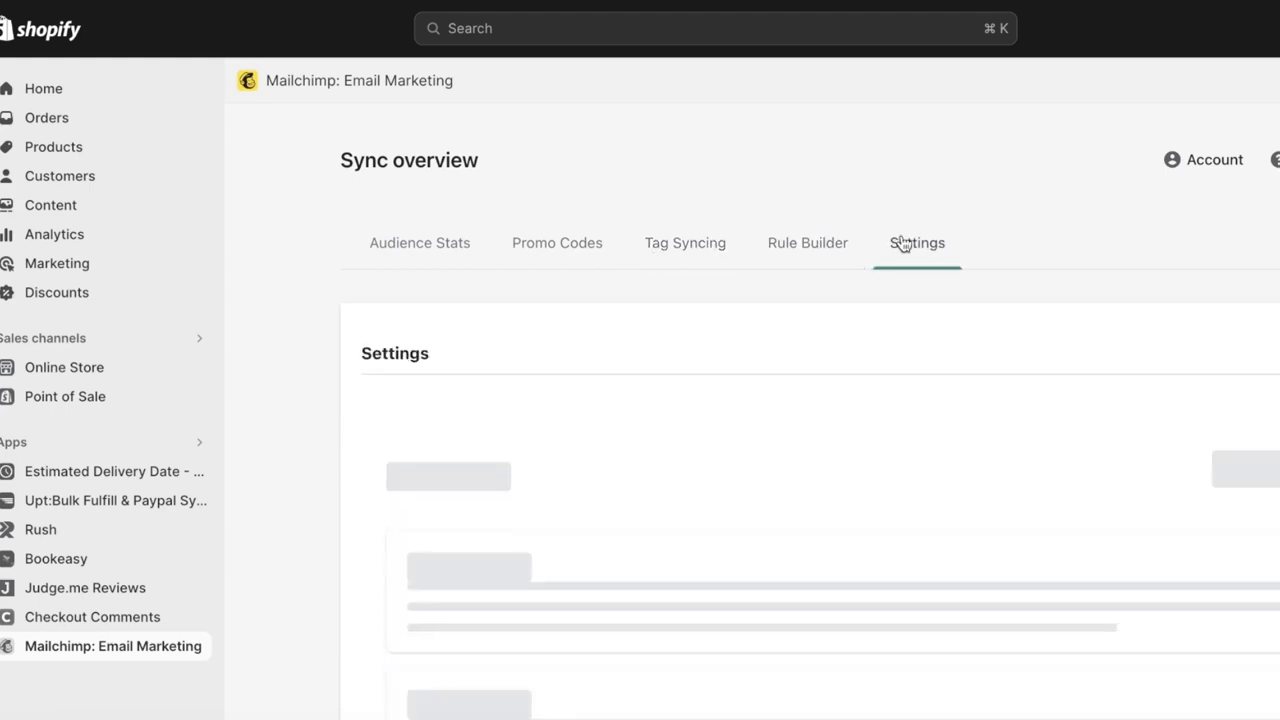
{"action": "left_click", "coordinate": [480, 258]}
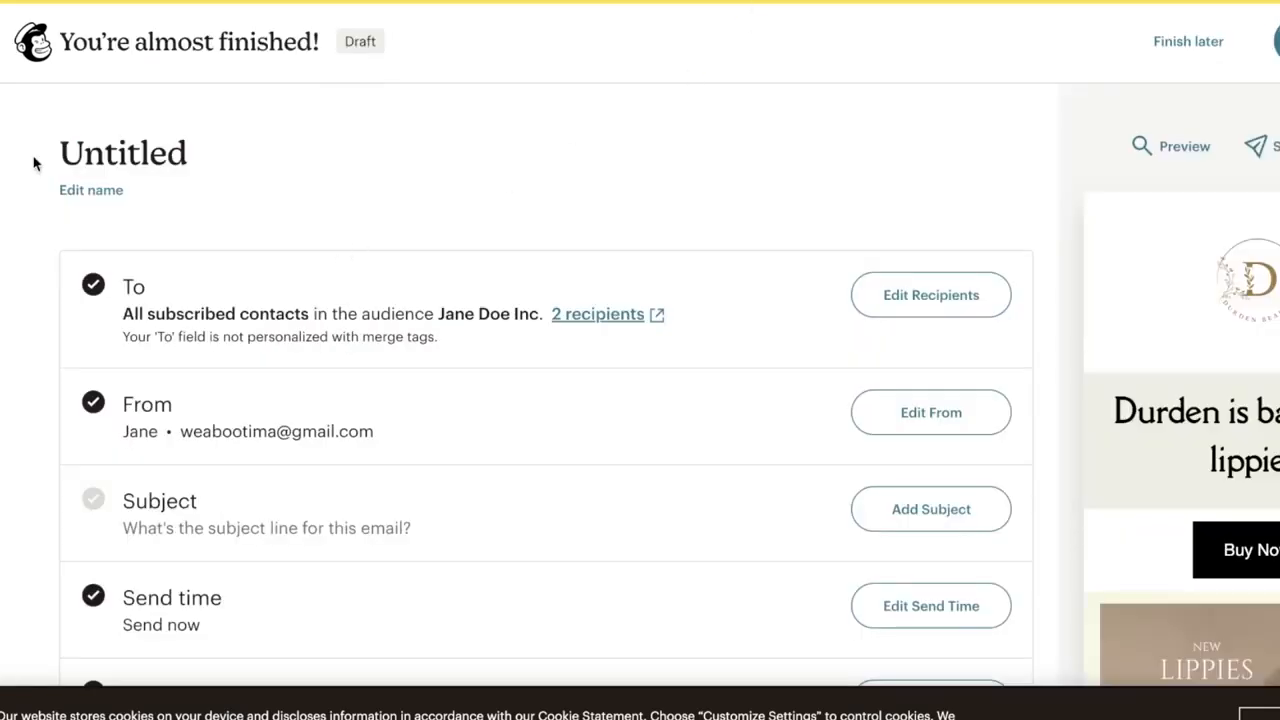
Step: Switch to Mailchimp, exit the campaign draft to the list of all campaigns and dismiss the Shopify app update offer
{"action": "left_click", "coordinate": [33, 41]}
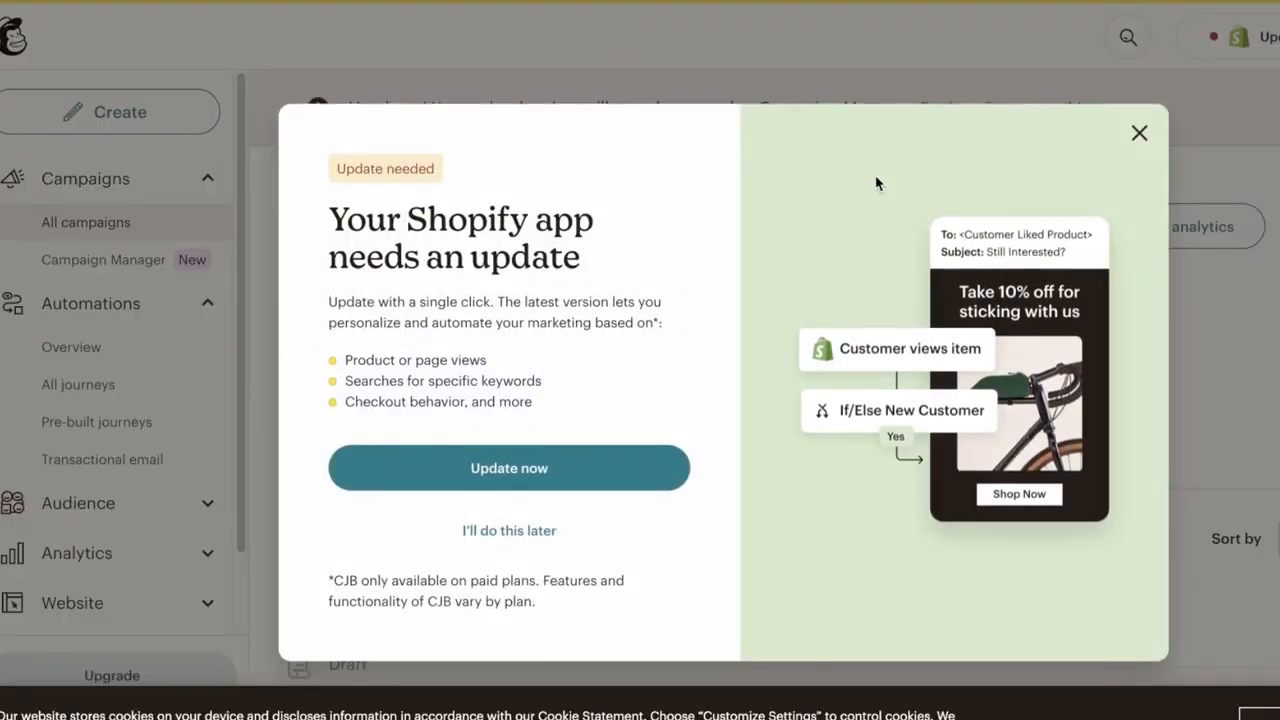
{"action": "left_click", "coordinate": [503, 537]}
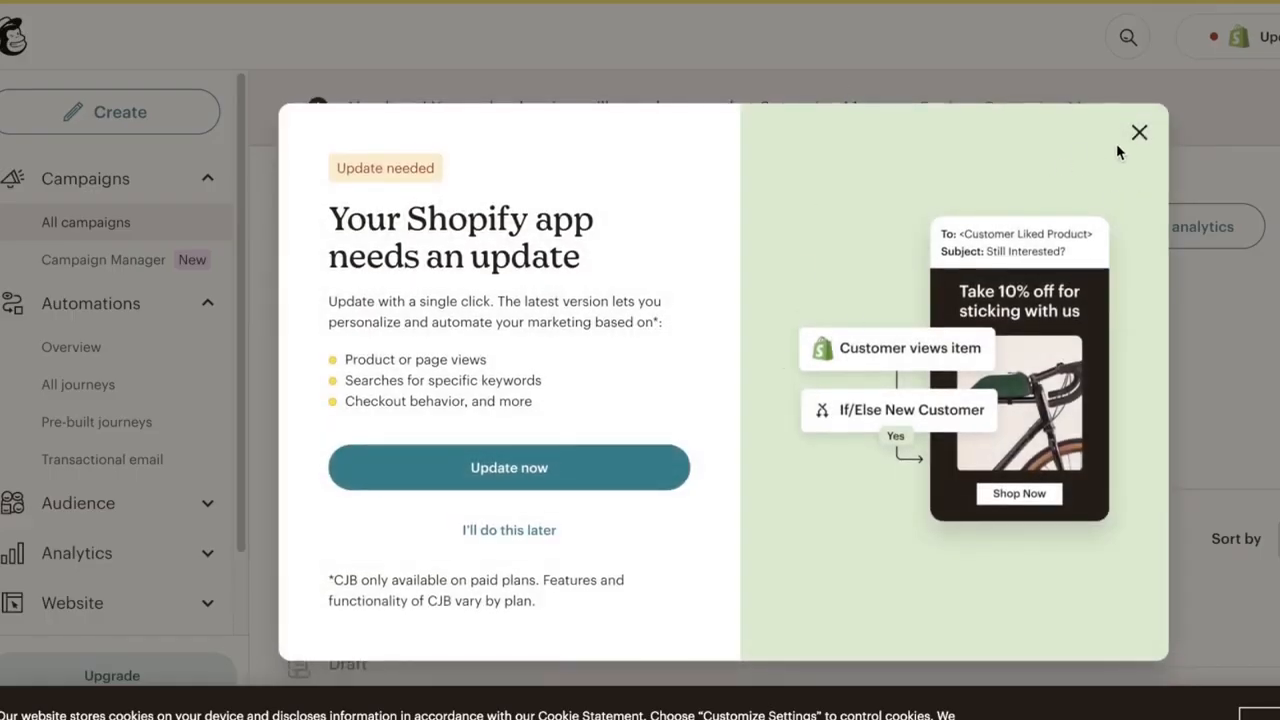
{"action": "left_click", "coordinate": [1139, 132]}
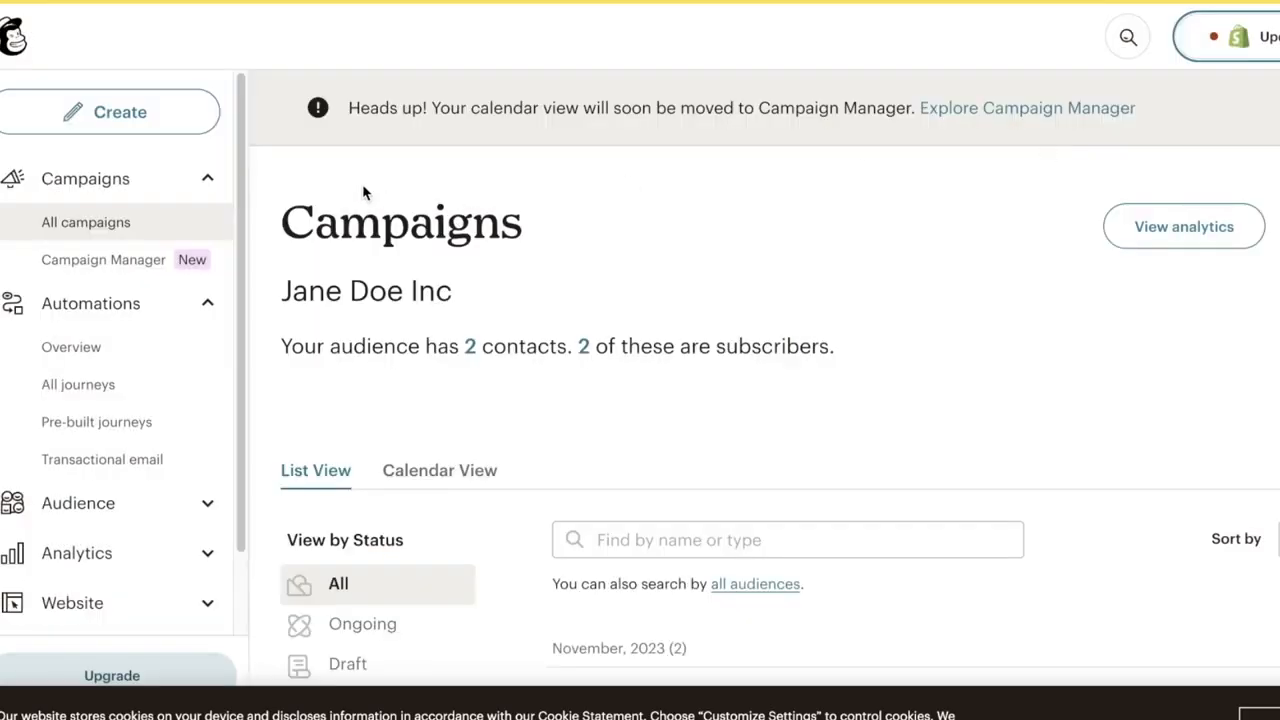
Step: Open the untitled November draft tagged Active Customer from the list of all campaigns
{"action": "scroll", "coordinate": [477, 424], "scroll_direction": "down", "scroll_amount": 3}
{"action": "left_click", "coordinate": [527, 247]}
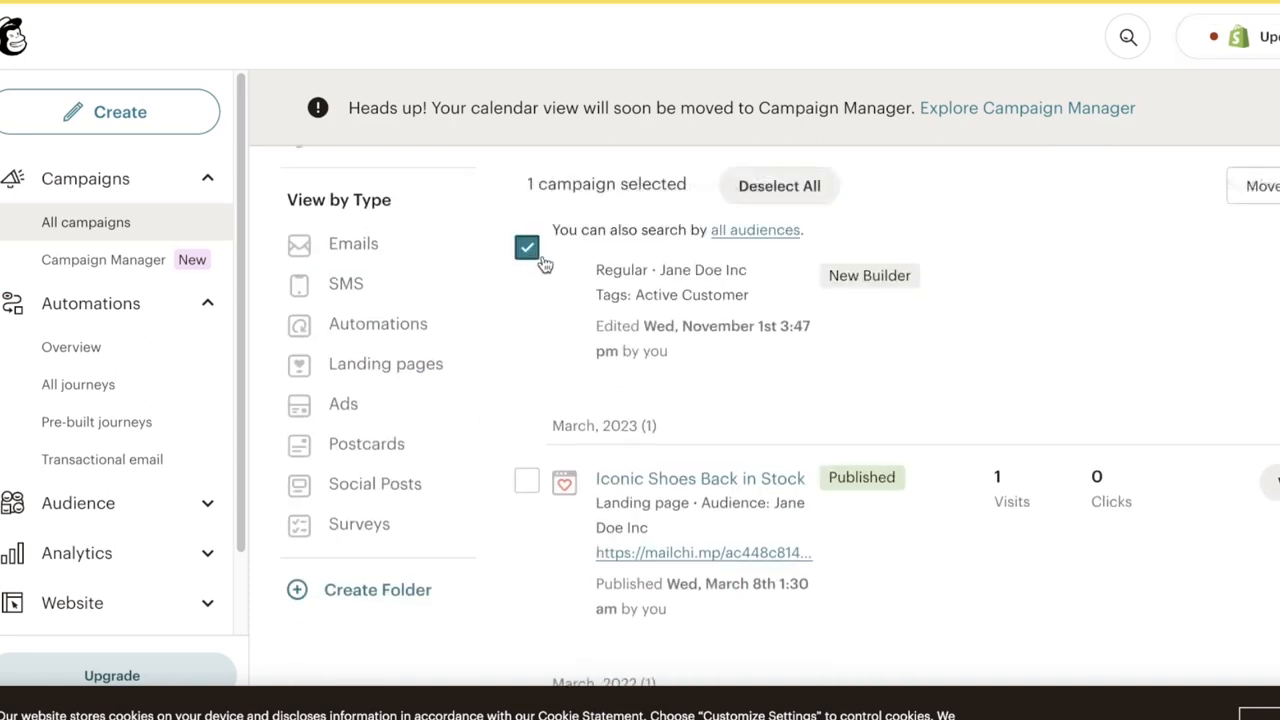
{"action": "left_click", "coordinate": [1264, 186]}
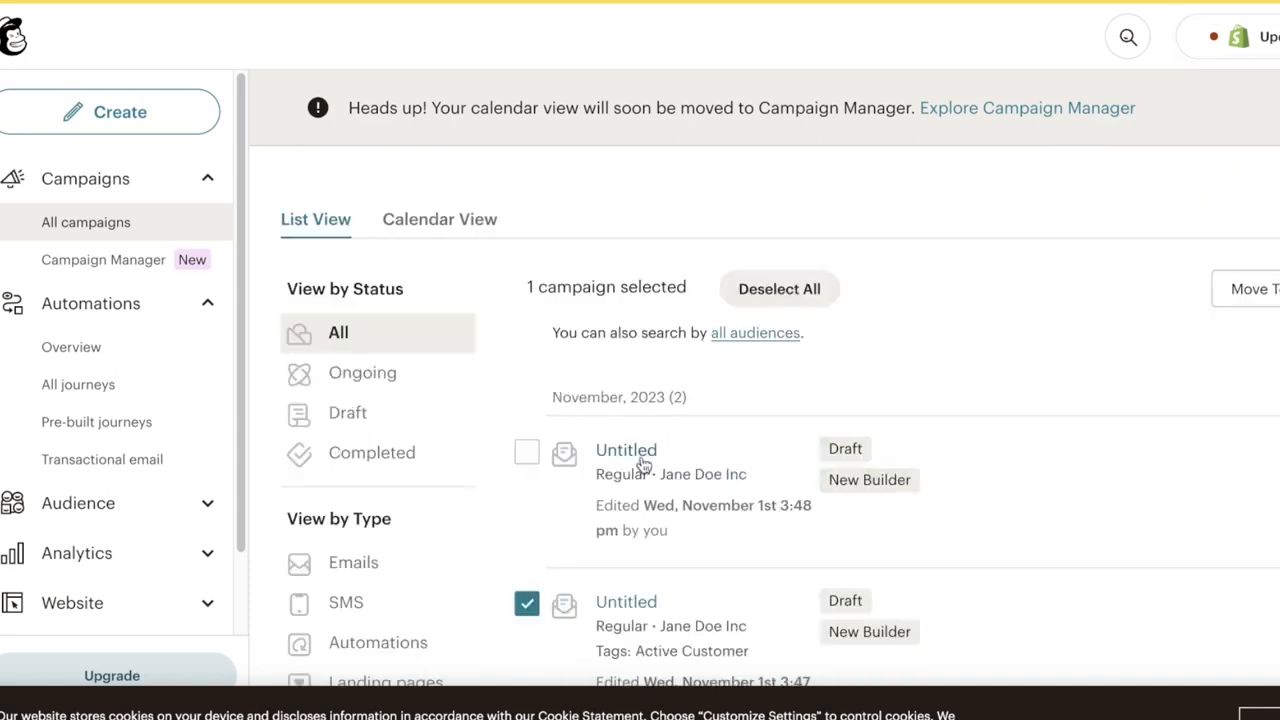
{"action": "left_click", "coordinate": [622, 604]}
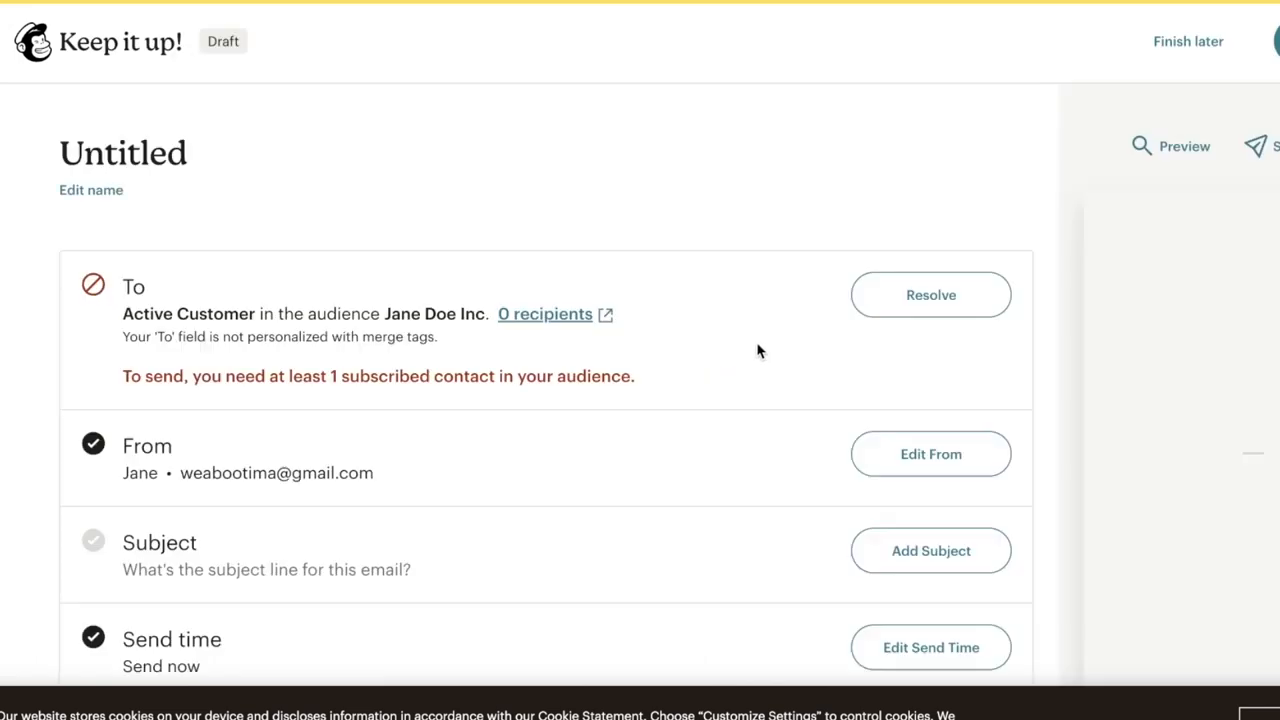
Step: Set the draft's recipients to "All subscribers in audience" and exclude the "Active Customer" tag
{"action": "left_click", "coordinate": [964, 301]}
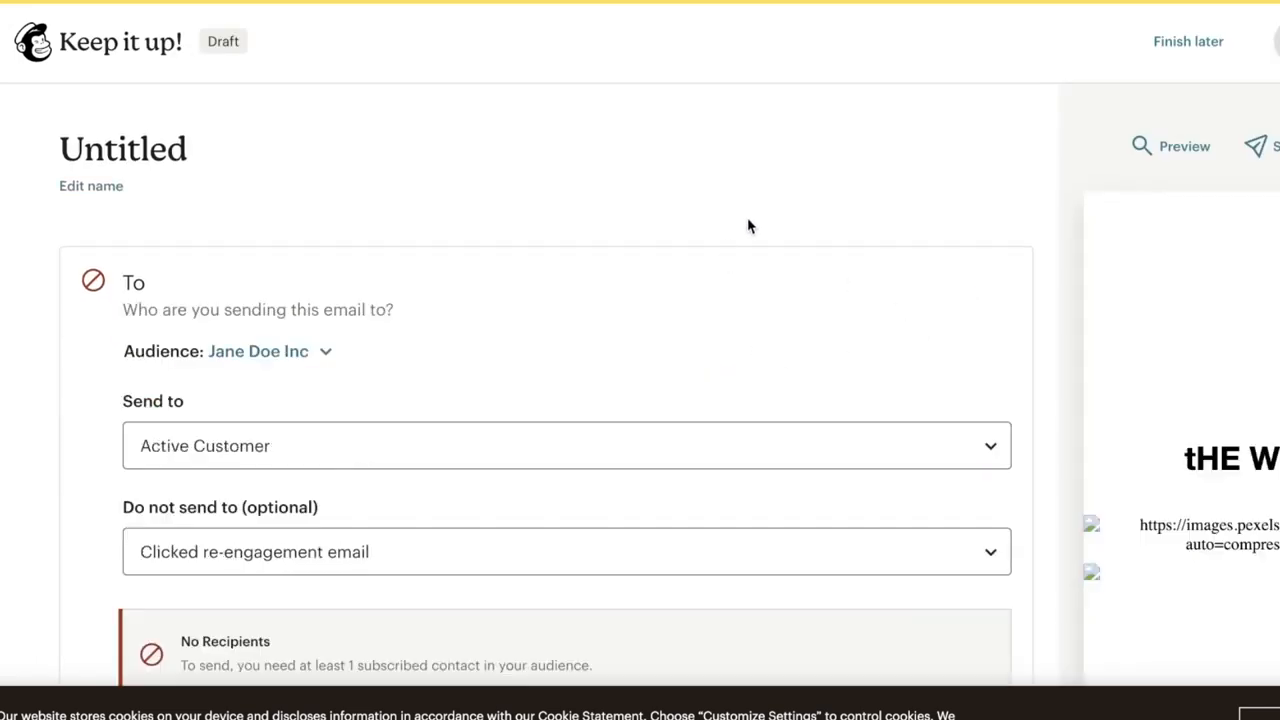
{"action": "left_click", "coordinate": [530, 449]}
{"action": "scroll", "coordinate": [425, 495], "scroll_direction": "down", "scroll_amount": 5}
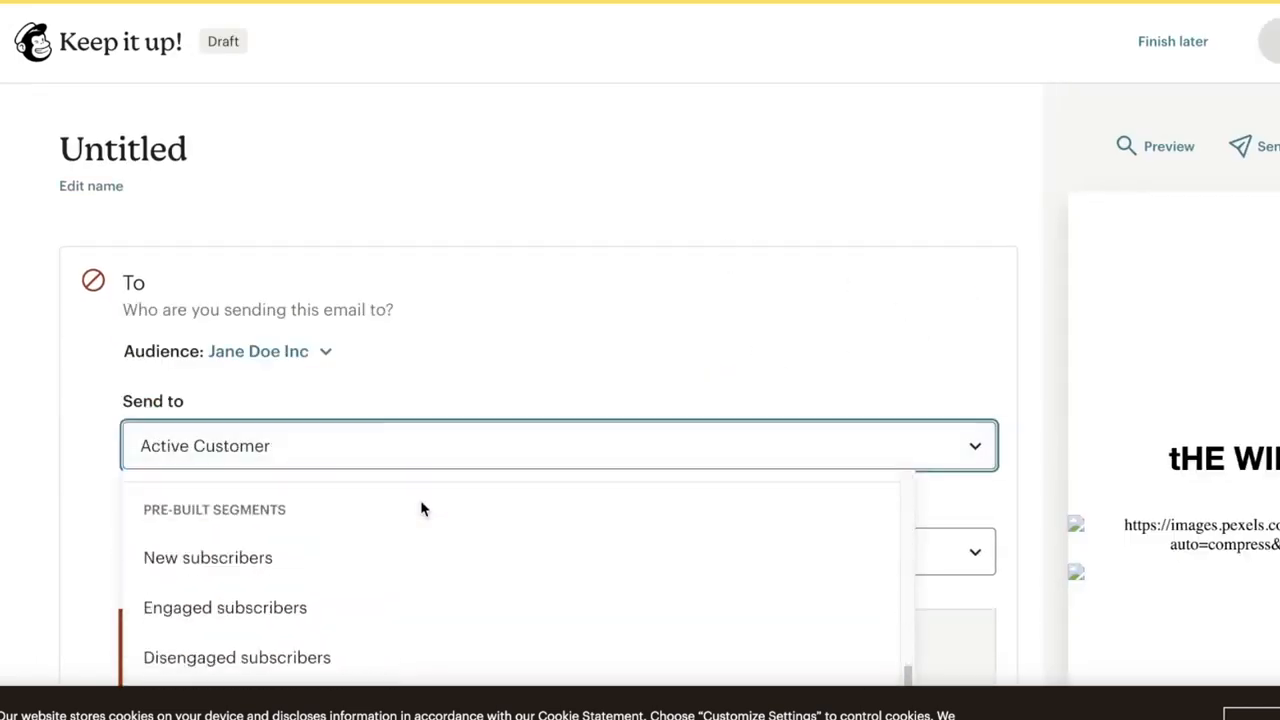
{"action": "scroll", "coordinate": [418, 515], "scroll_direction": "up", "scroll_amount": 5}
{"action": "left_click", "coordinate": [378, 508]}
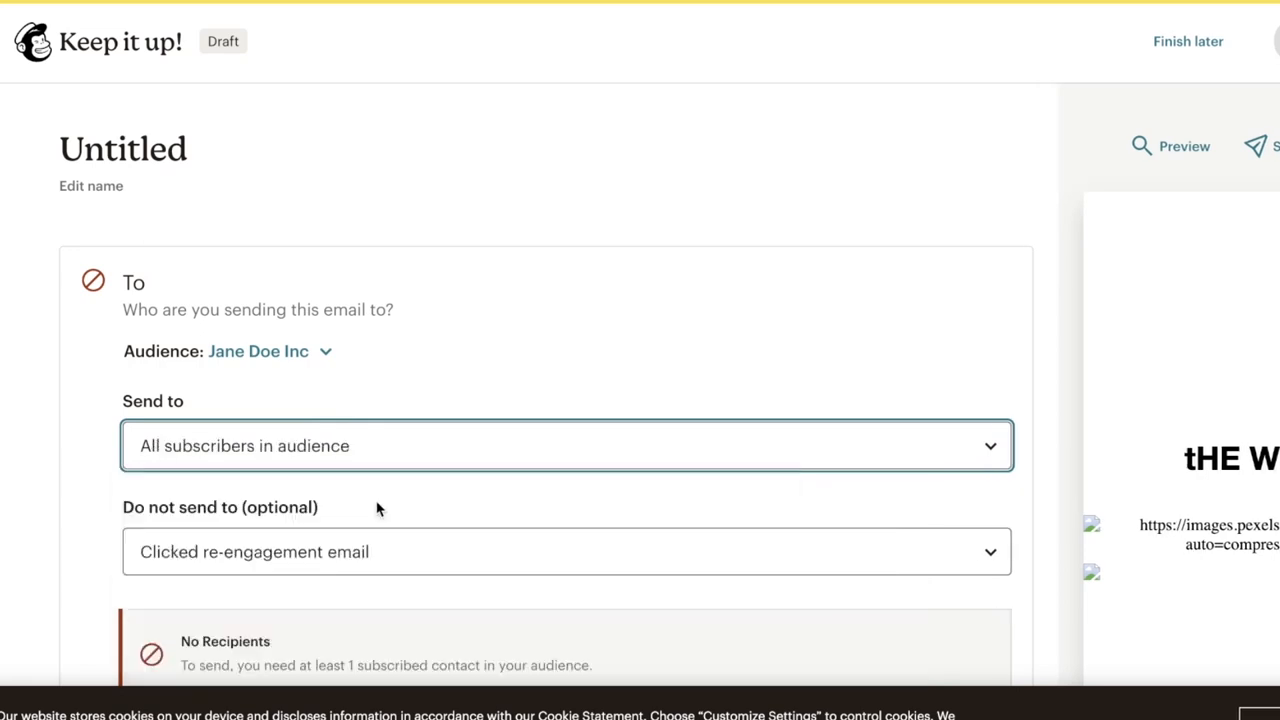
{"action": "left_click", "coordinate": [345, 565]}
{"action": "left_click", "coordinate": [310, 351]}
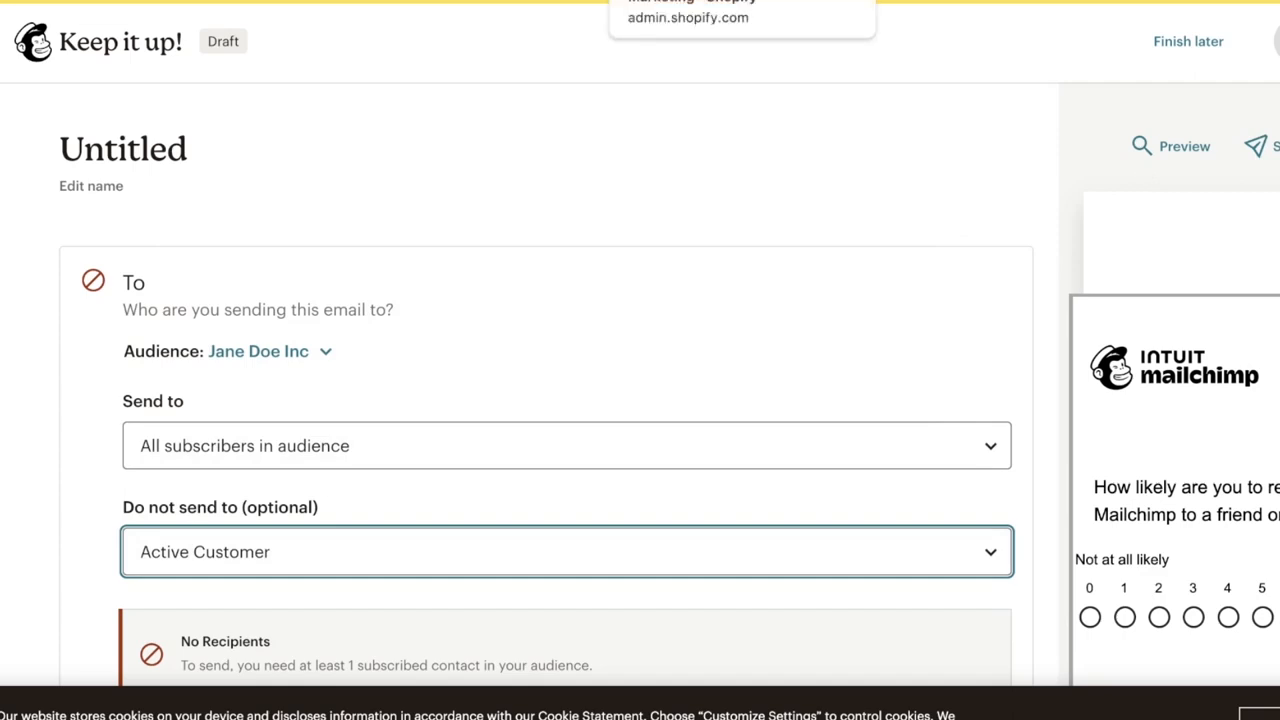
Step: Switch back to the Mailchimp app's sync overview in Shopify
{"action": "left_click", "coordinate": [690, 2]}
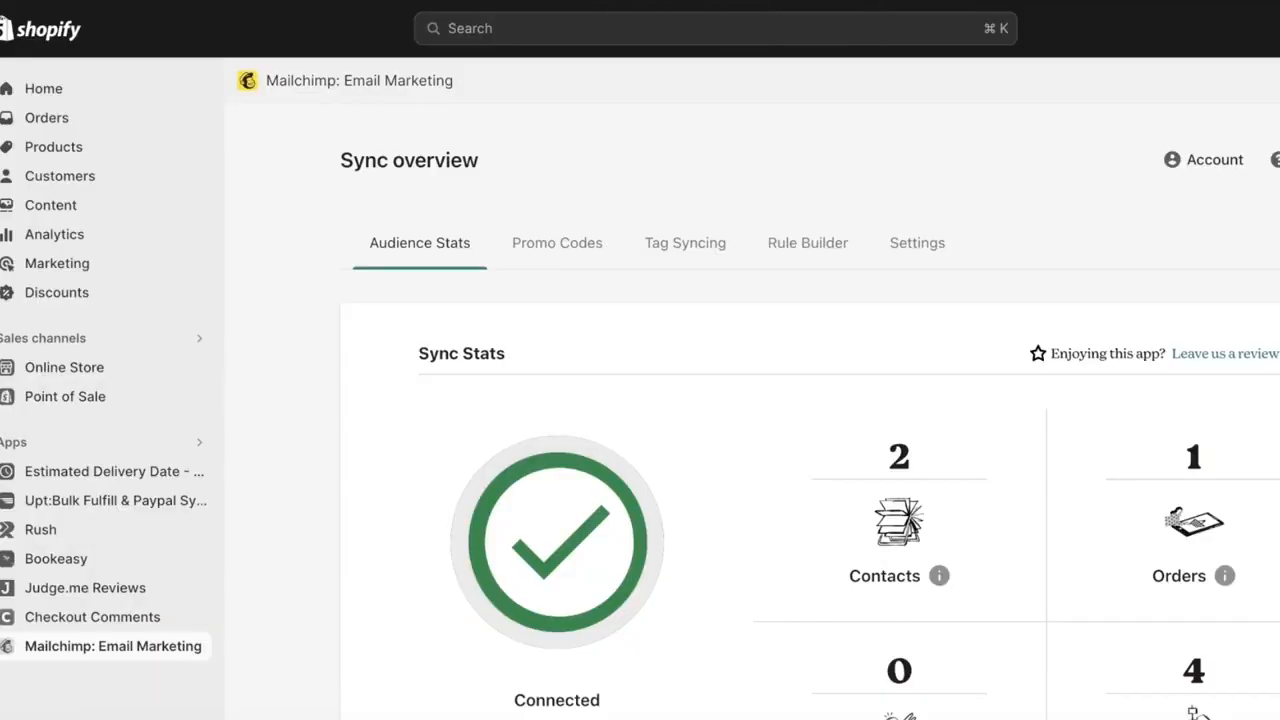